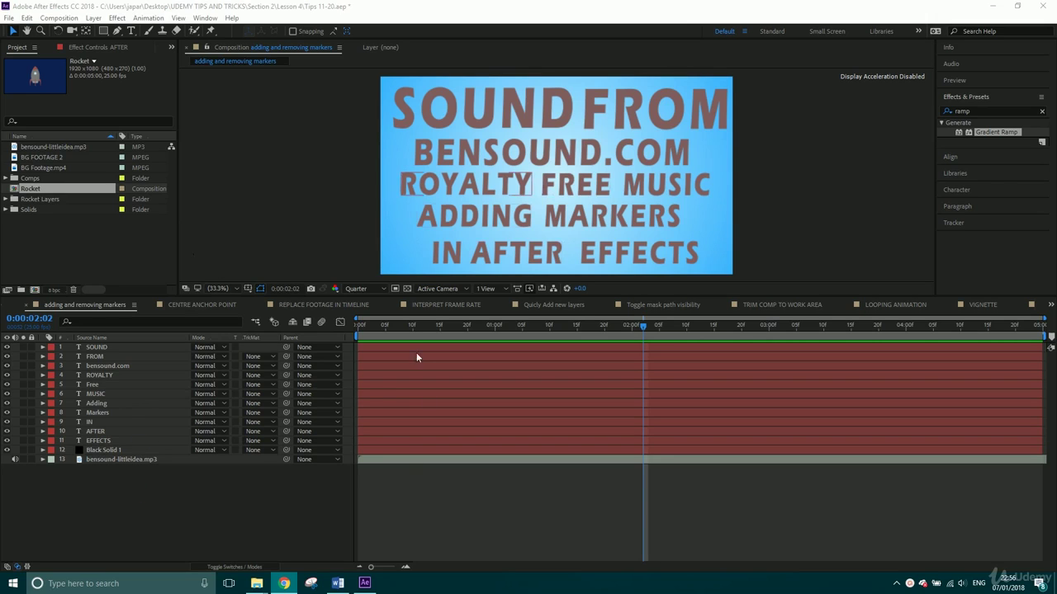
Add a composition marker at 0:00:00:20 and give it the comment "by here start the effect".
drag(392, 327, 357, 331)
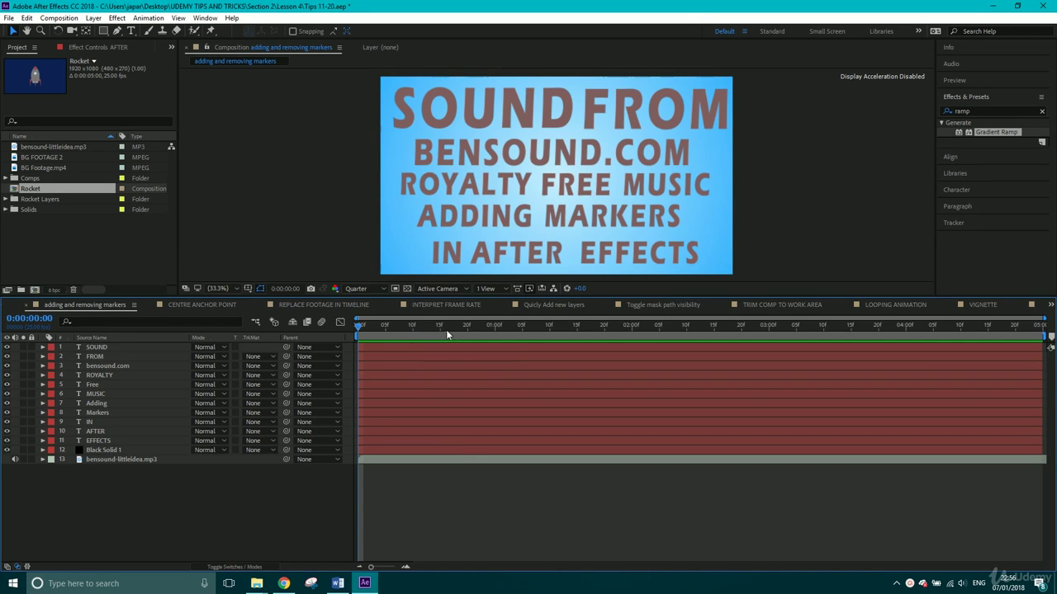
drag(446, 330, 468, 328)
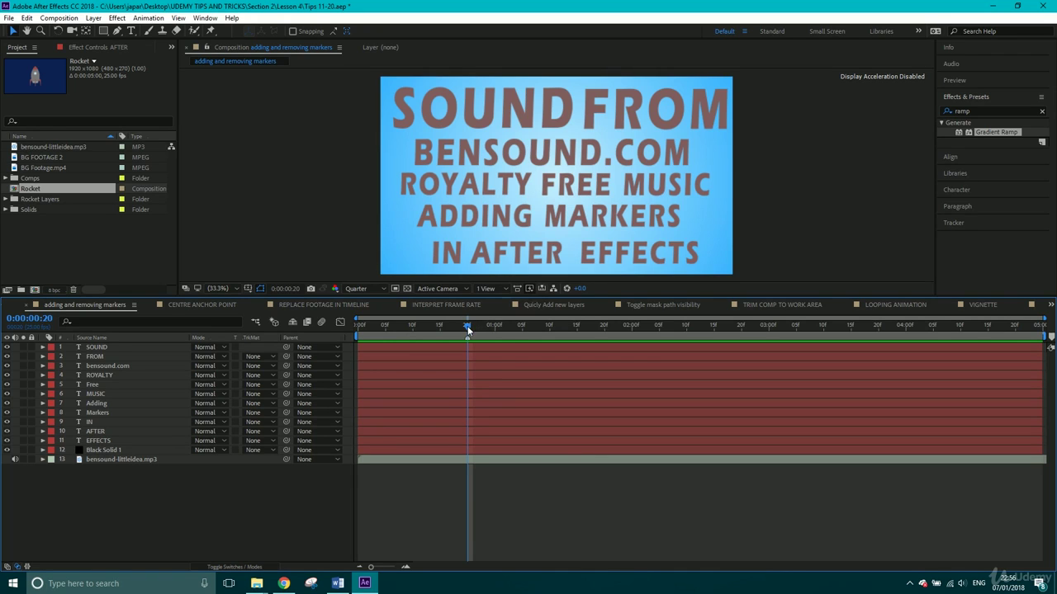
drag(467, 329, 478, 326)
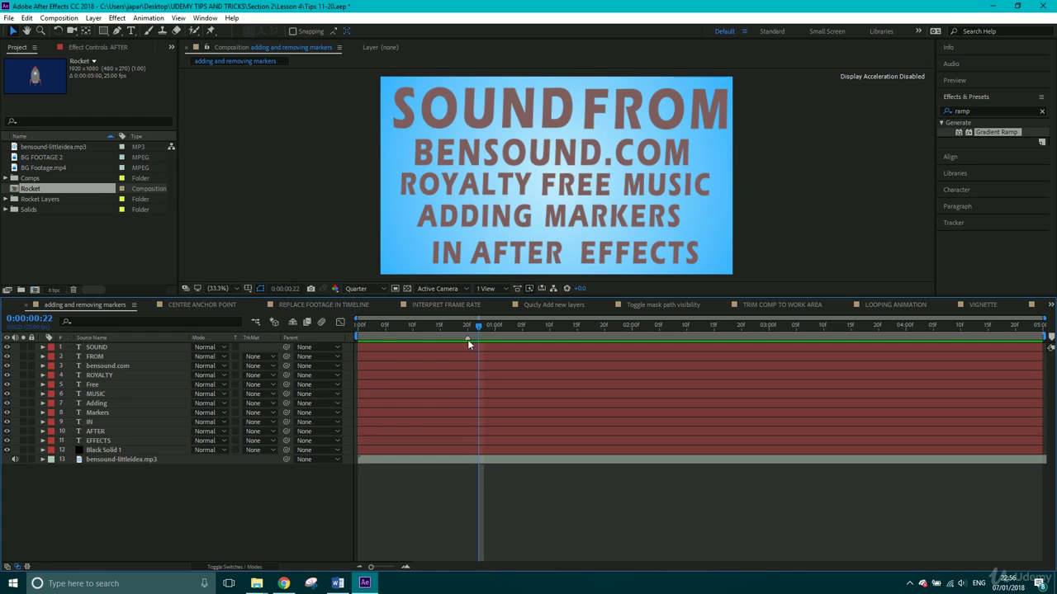
double_click(466, 338)
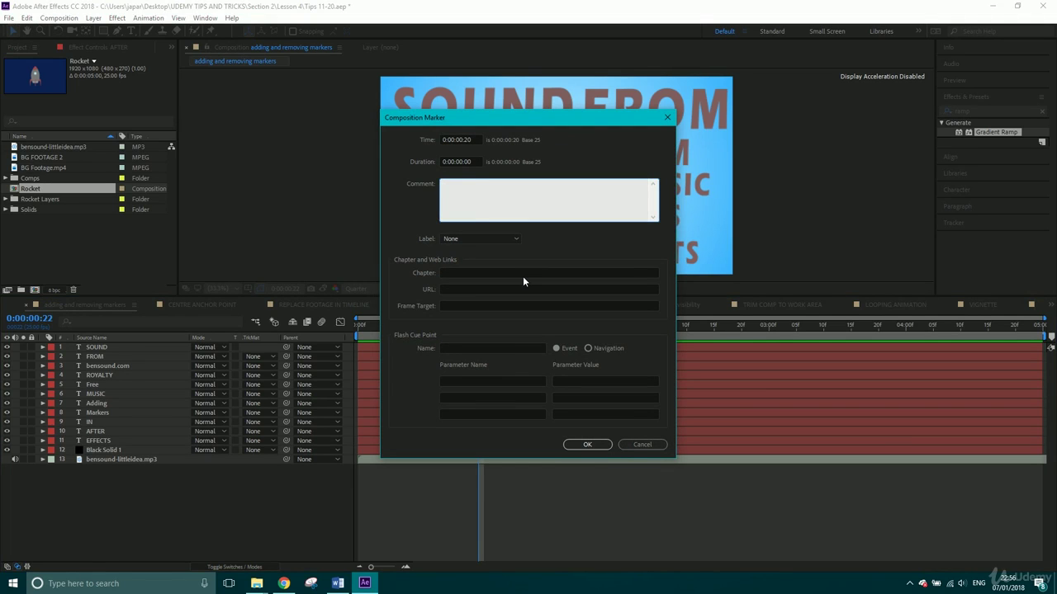
text(by here start the effect)
click(585, 444)
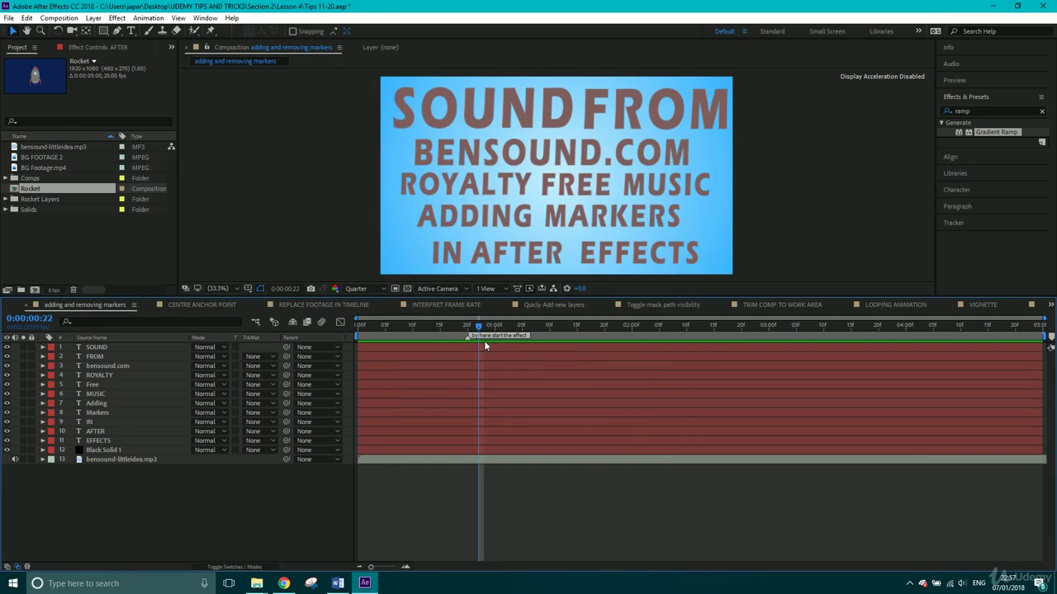
Clear the comment of the composition marker at 0:00:00:20 and delete that marker.
double_click(468, 337)
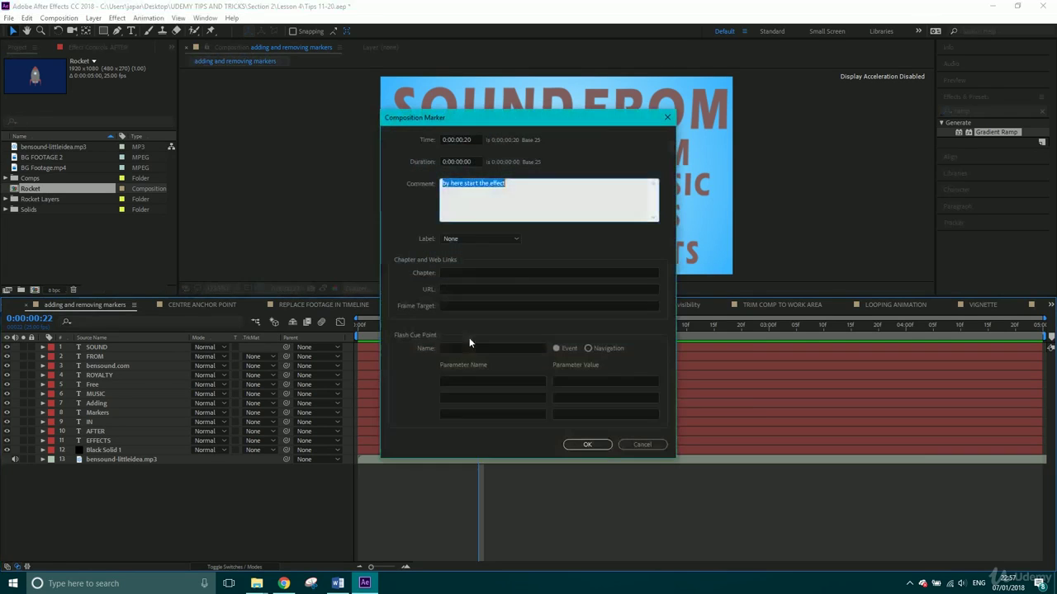
key(BackSpace)
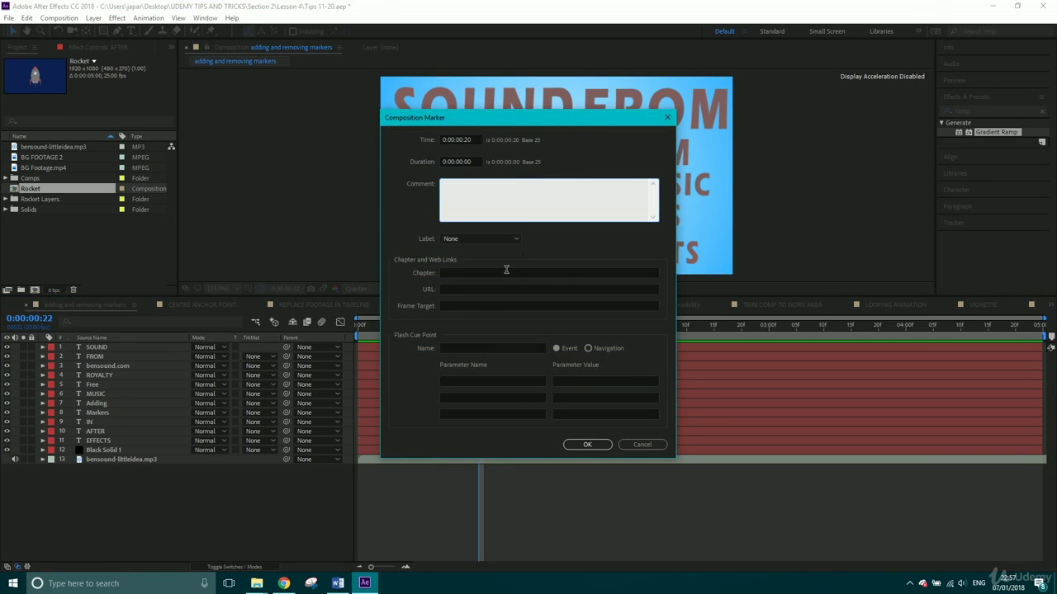
click(580, 444)
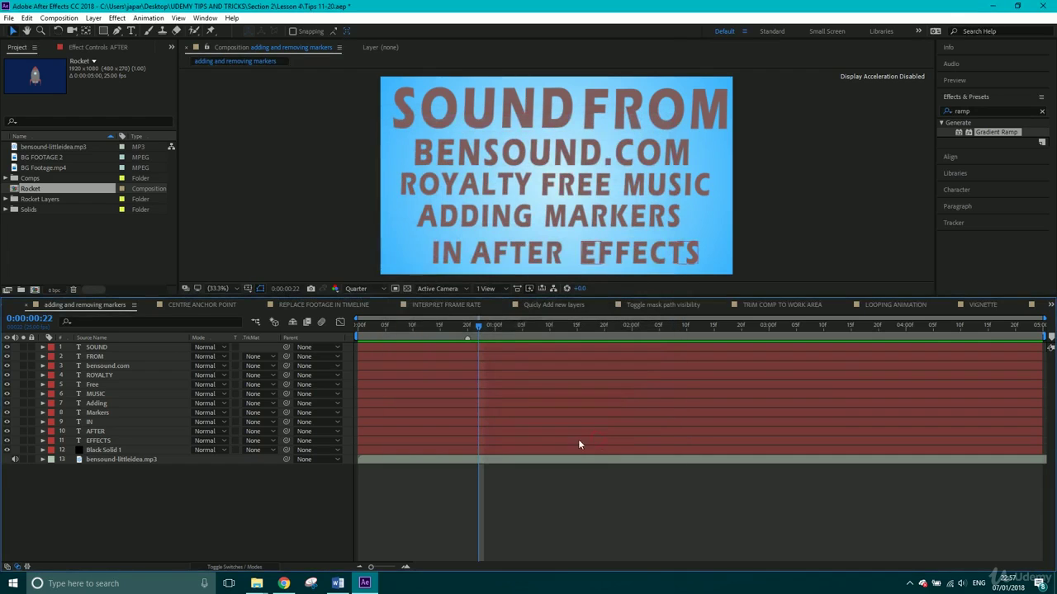
drag(477, 327, 468, 337)
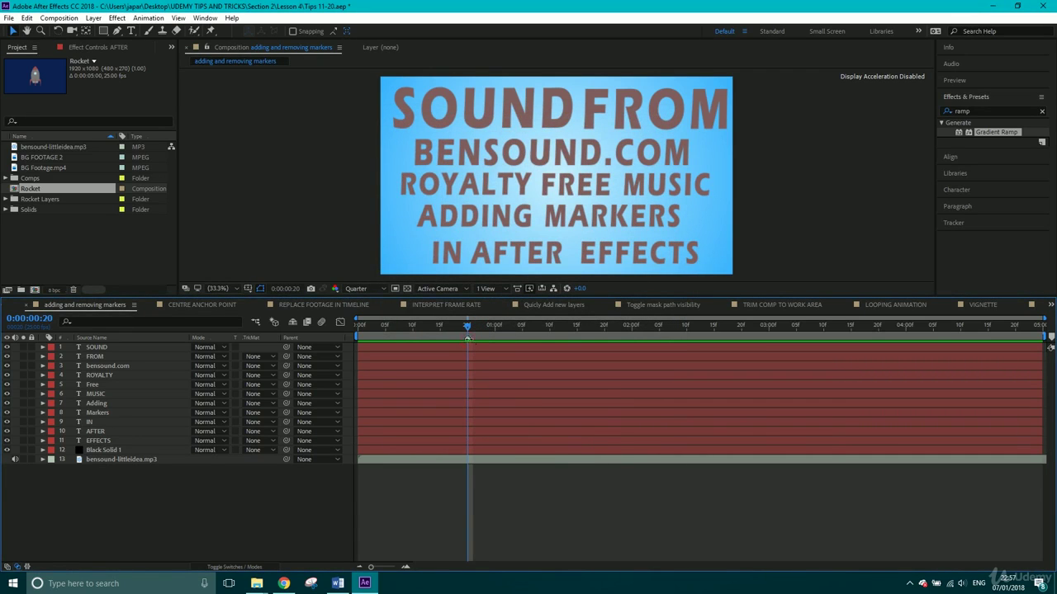
click(494, 327)
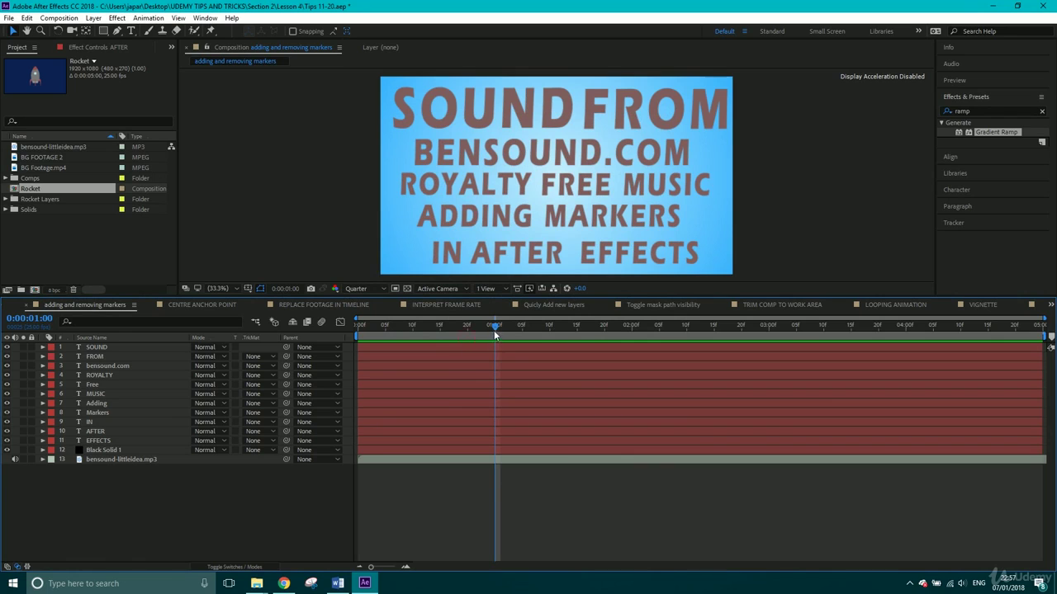
Select the MUSIC layer, preview from the composition's start, and add twelve layer markers in time with the music.
drag(494, 328, 348, 341)
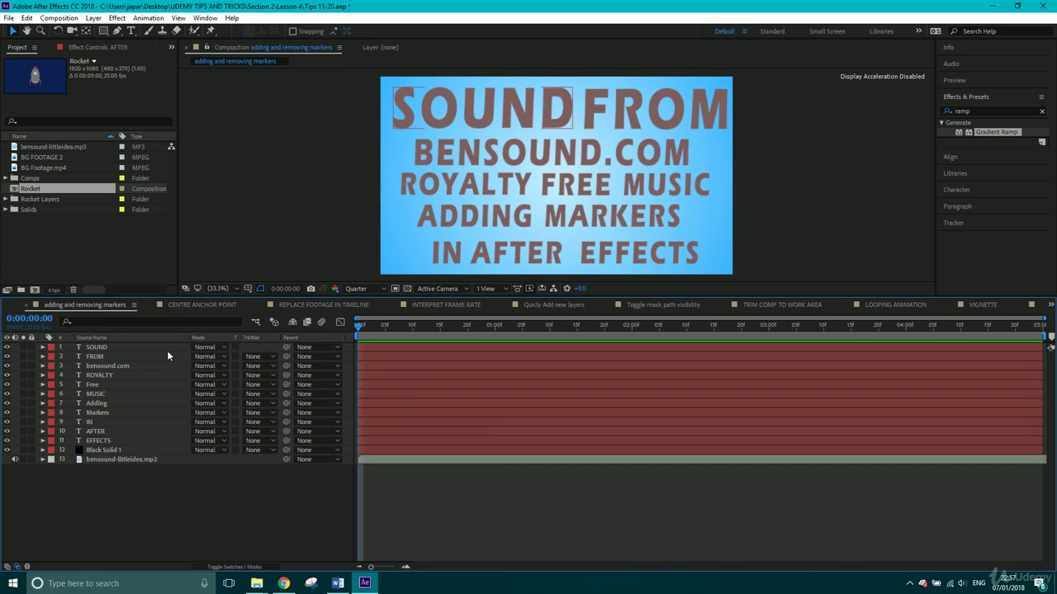
click(124, 347)
click(115, 357)
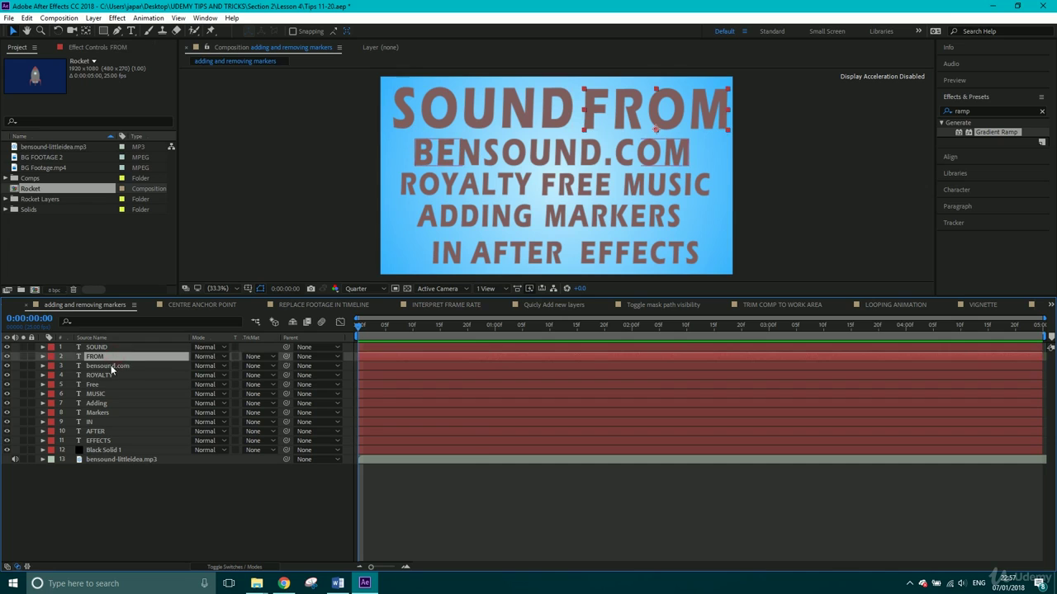
click(111, 365)
click(111, 375)
click(107, 385)
click(103, 395)
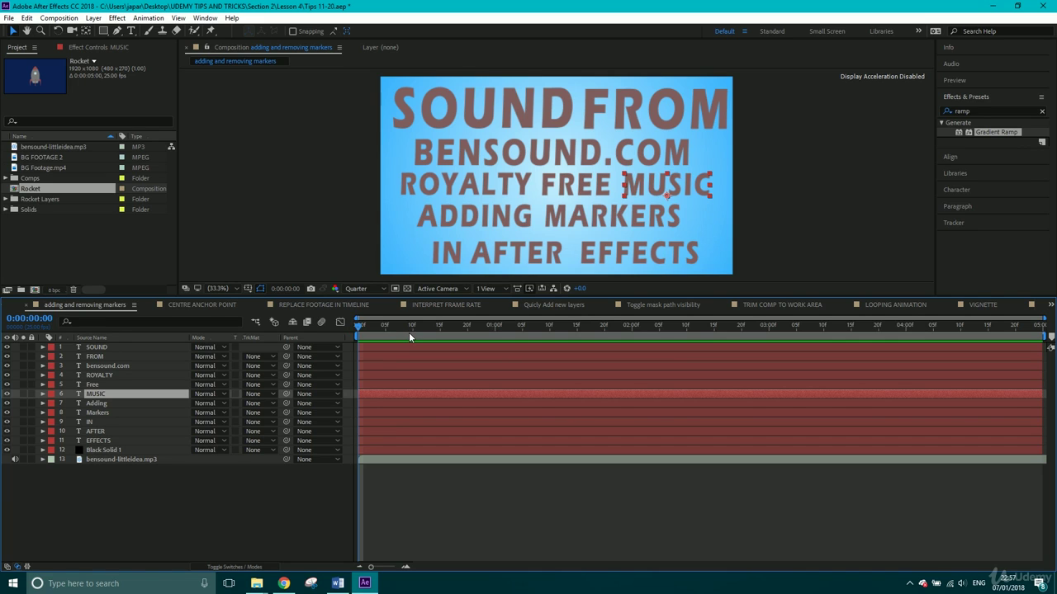
key(space)
key(KP_Multiply)
key(KP_Multiply)
key(KP_Multiply)
key(KP_Multiply)
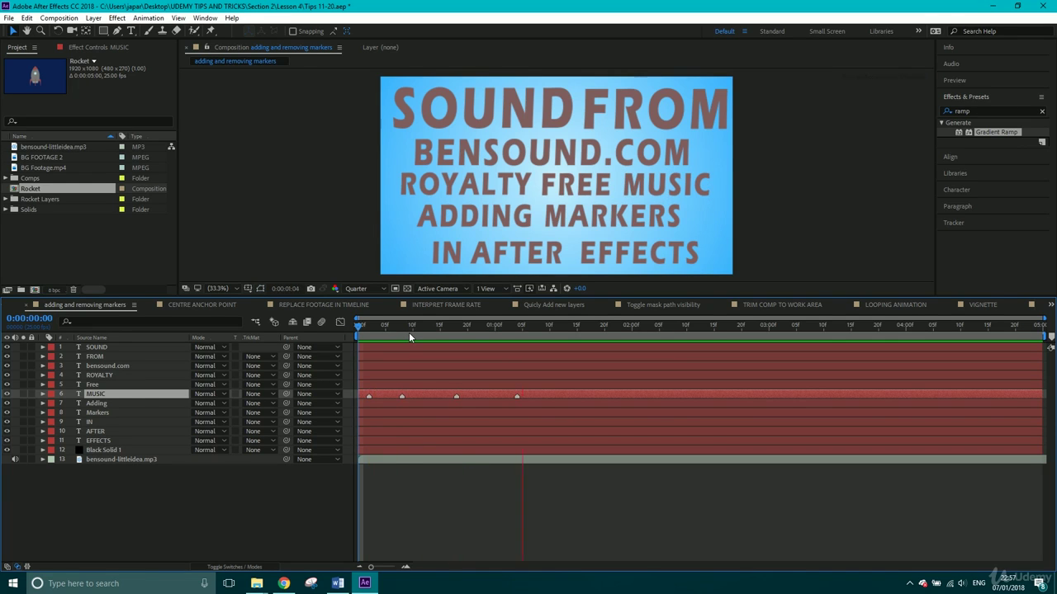
key(KP_Multiply)
key(KP_Multiply)
key(KP_Multiply)
key(KP_Multiply)
key(KP_Multiply)
key(KP_Multiply)
key(KP_Multiply)
key(KP_Multiply)
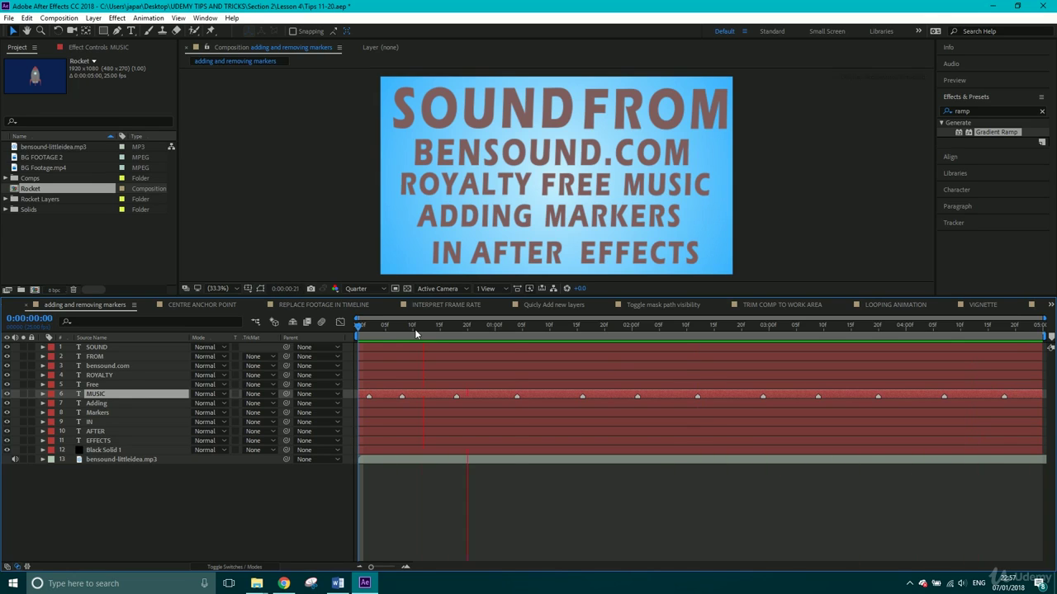
key(space)
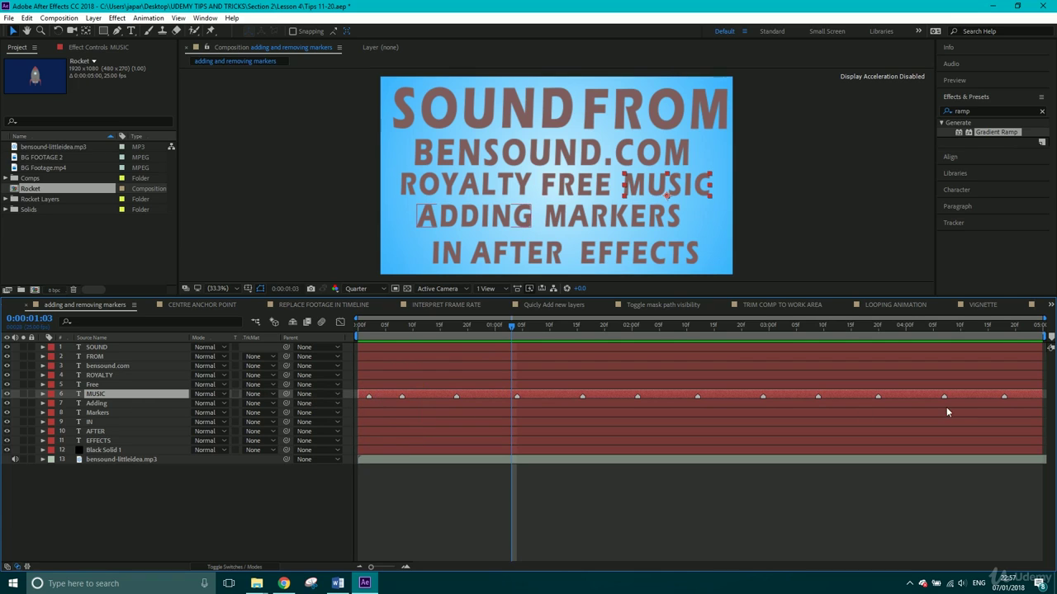
Delete all the layer markers from the MUSIC layer.
ctrl+click(1004, 397)
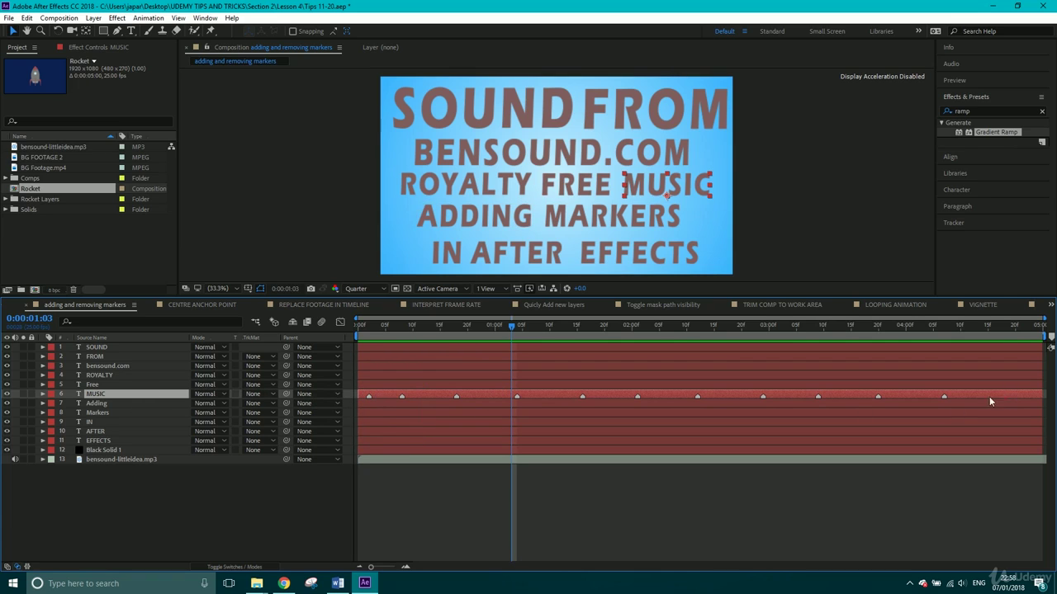
ctrl+click(878, 397)
ctrl+click(818, 397)
ctrl+click(763, 398)
ctrl+click(636, 397)
ctrl+click(582, 397)
ctrl+click(518, 397)
ctrl+click(455, 397)
ctrl+click(401, 398)
ctrl+click(369, 398)
Add a layer marker to Black Solid 1 at 0:00:03:00.
click(358, 330)
key(space)
drag(536, 335, 765, 337)
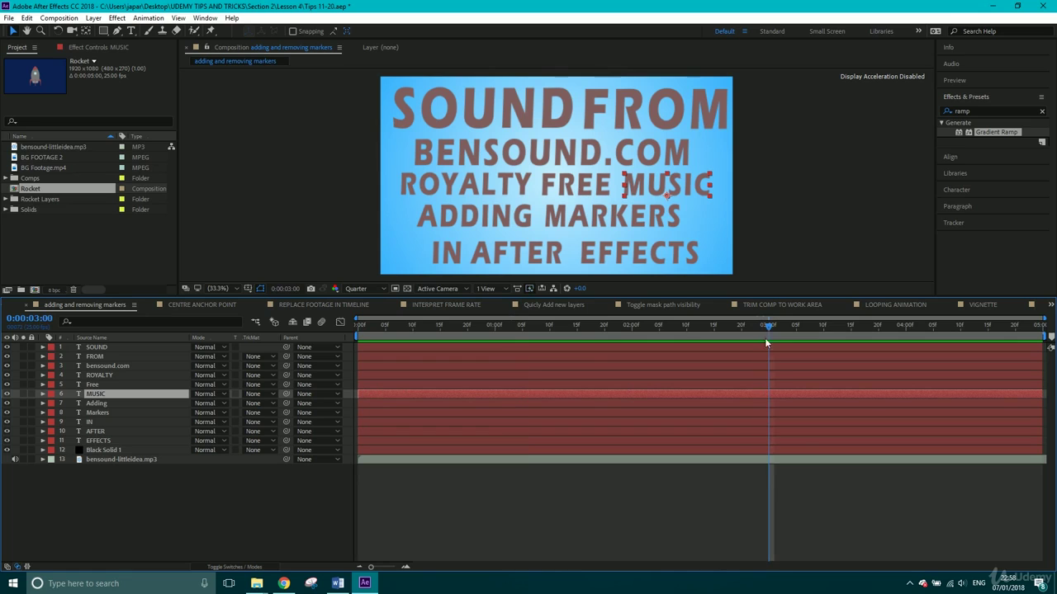
click(740, 484)
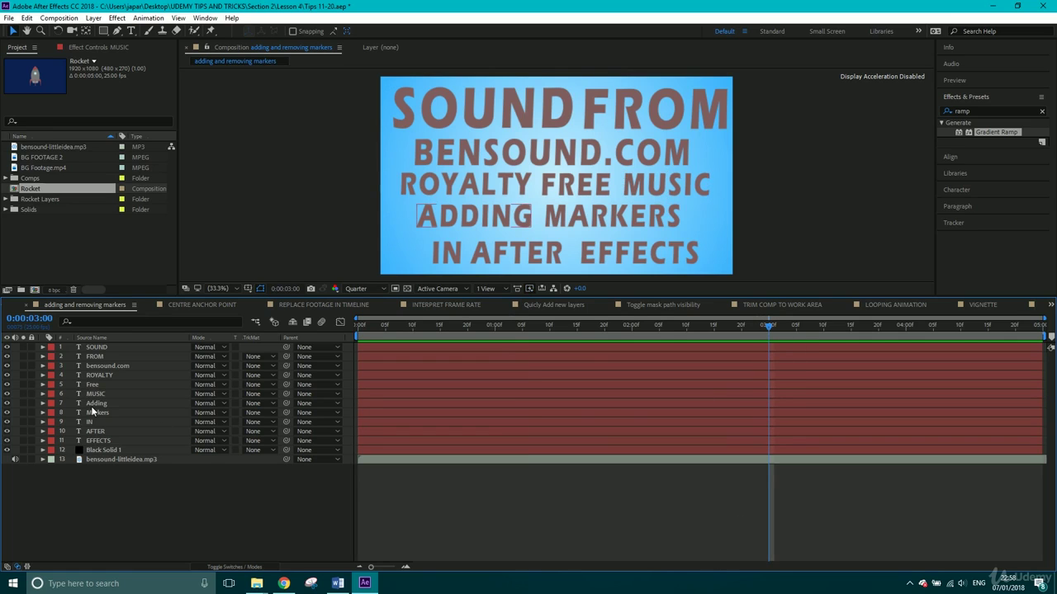
click(109, 376)
click(116, 451)
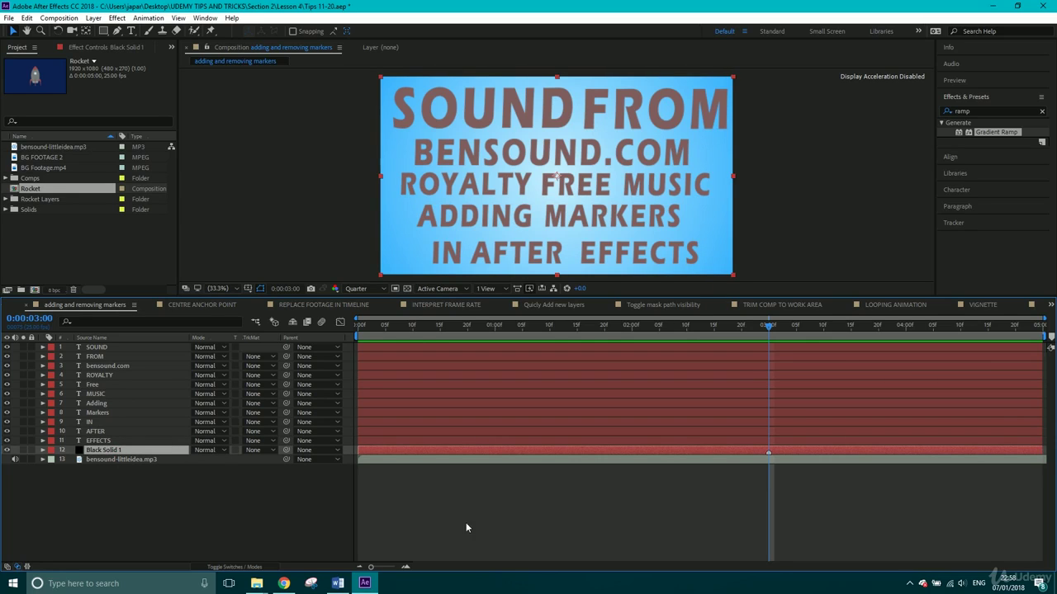
Try the comment "this is where i want to fade out" on the Black Solid 1 marker and delete the marker.
double_click(769, 453)
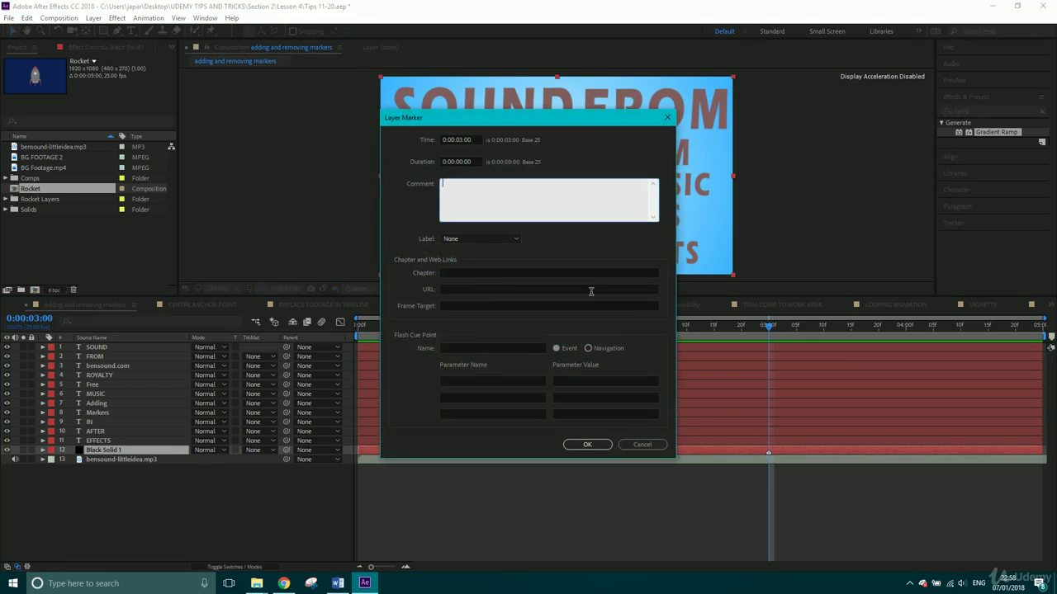
text(this is where i want to fade out)
click(644, 444)
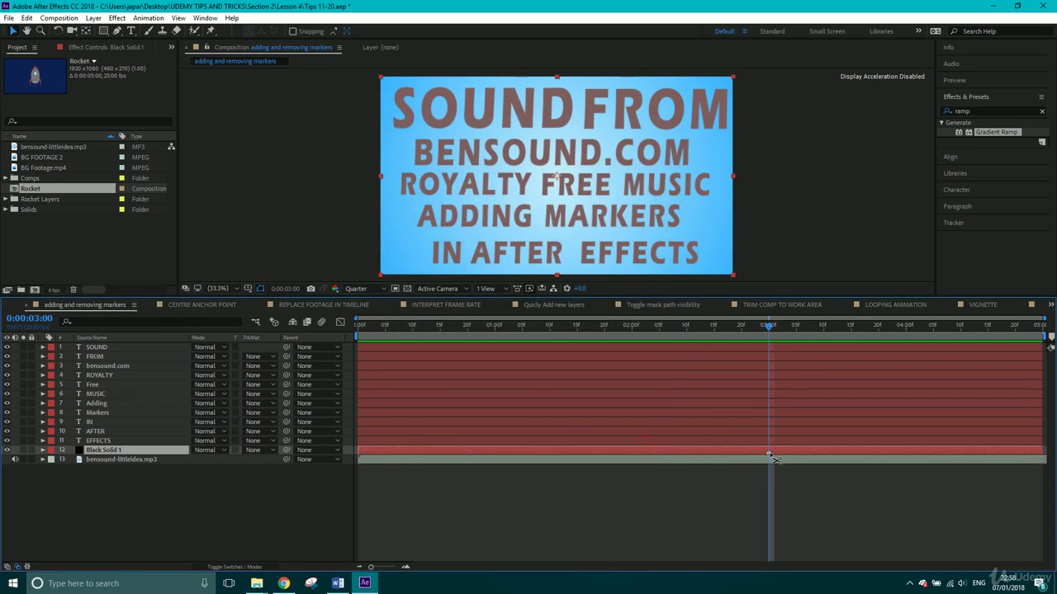
With no layer selected, preview from the composition's start and add composition markers on the beats of the music.
drag(368, 333, 354, 326)
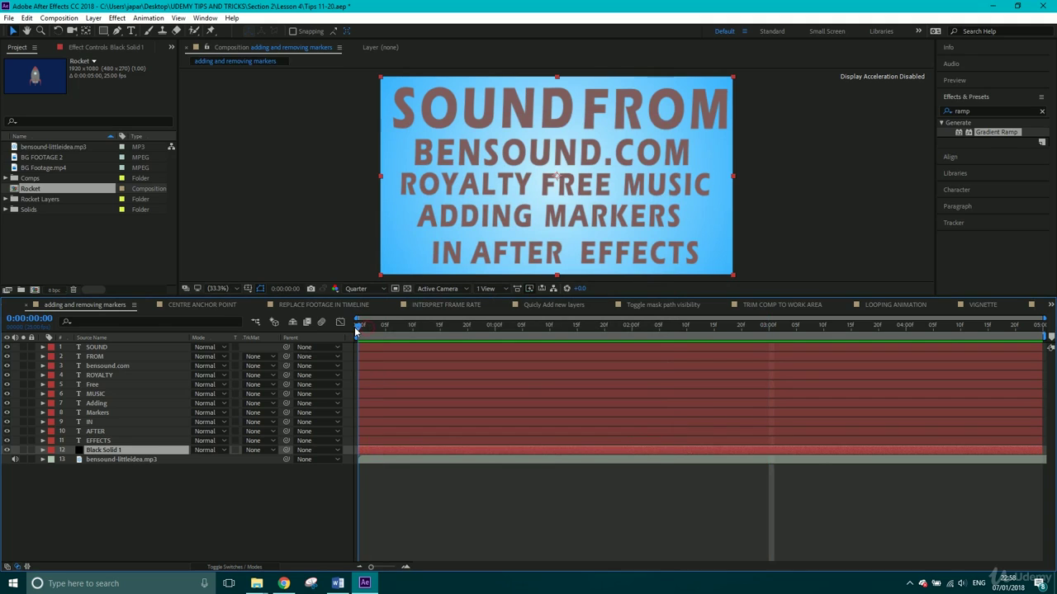
click(270, 493)
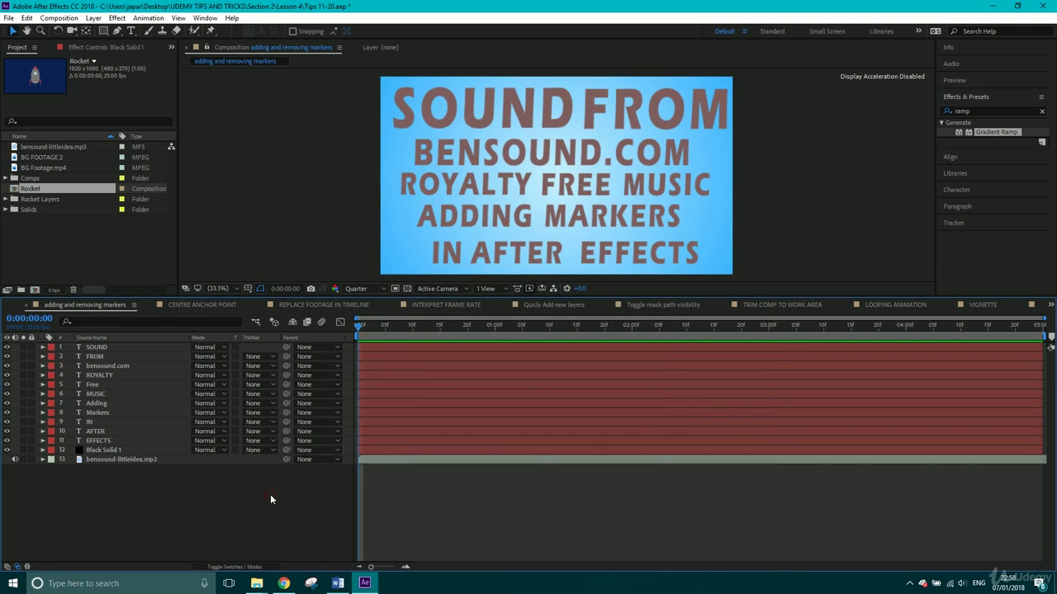
key(space)
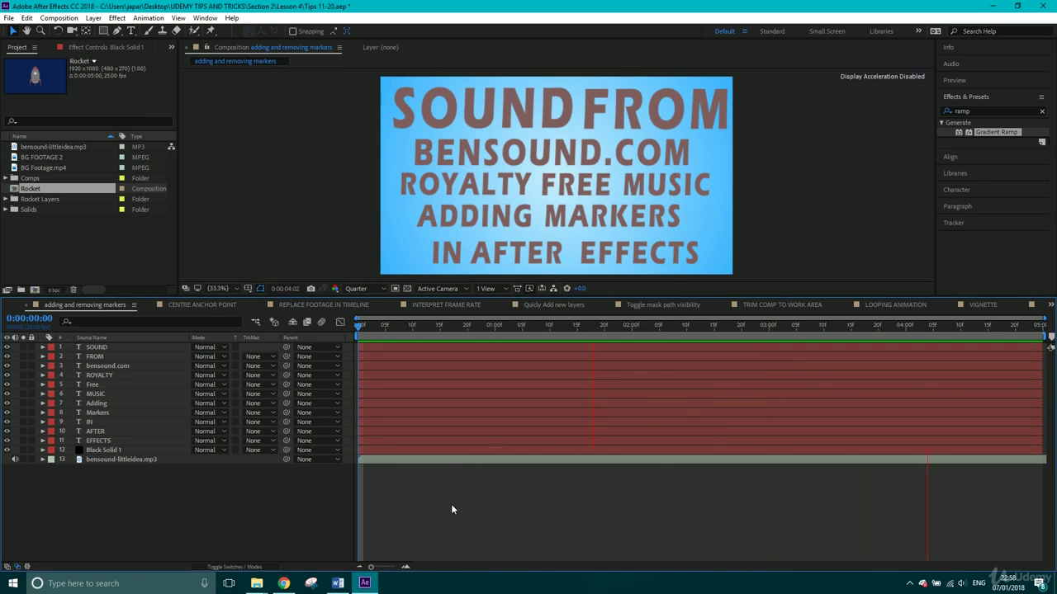
key(KP_Multiply)
key(KP_Multiply)
key(KP_Multiply)
key(KP_Multiply)
key(KP_Multiply)
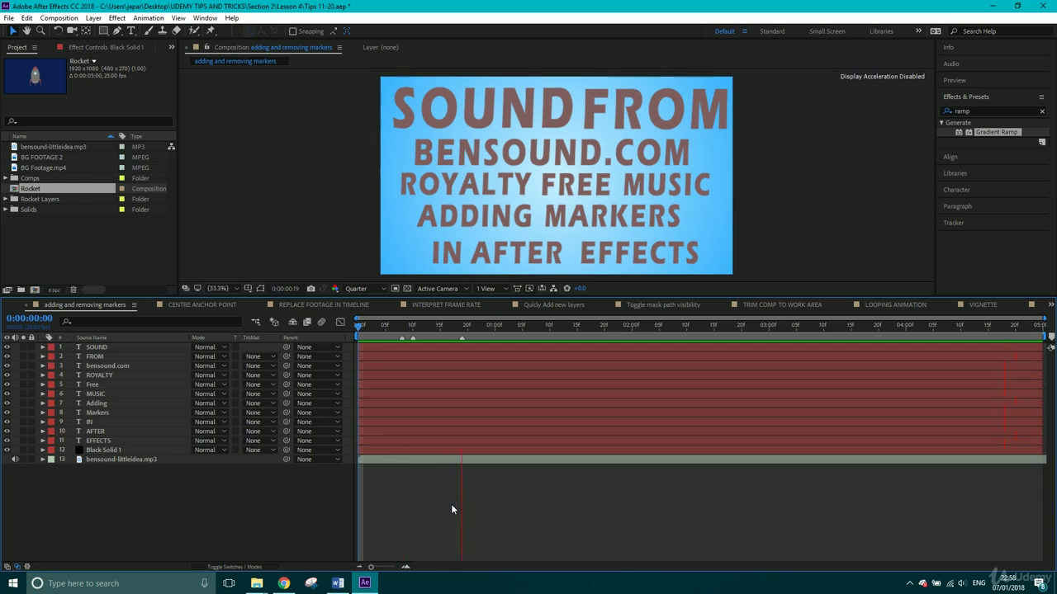
key(KP_Multiply)
key(KP_Multiply)
key(KP_Multiply)
key(KP_Multiply)
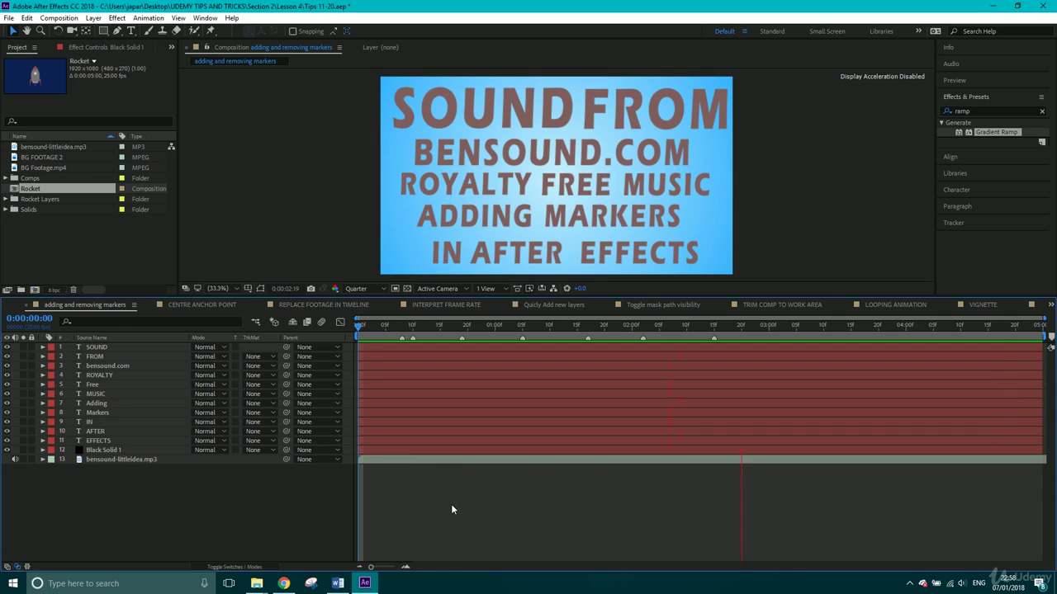
key(KP_Multiply)
key(KP_Multiply)
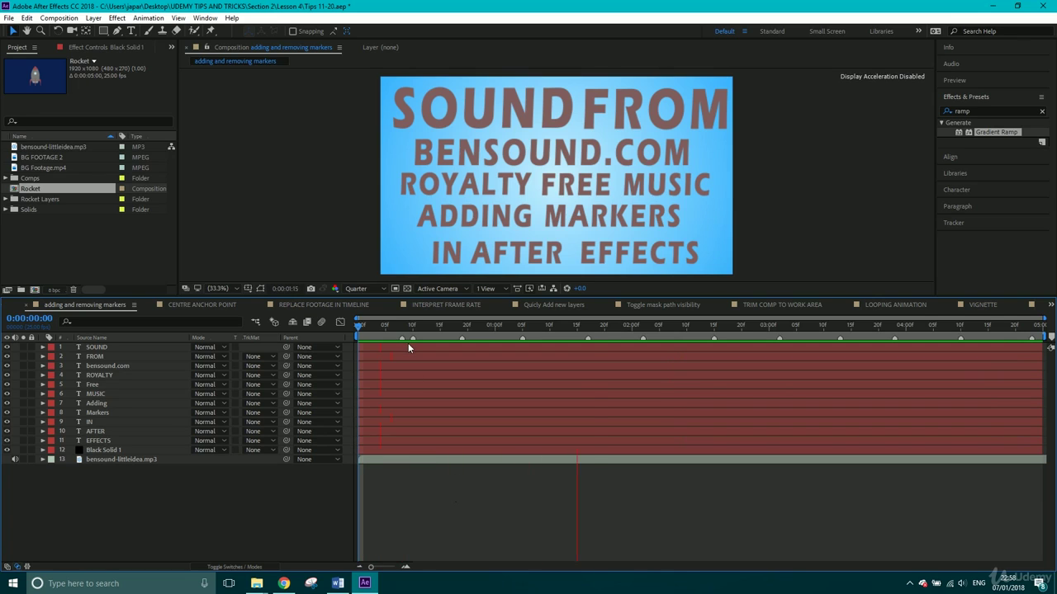
key(space)
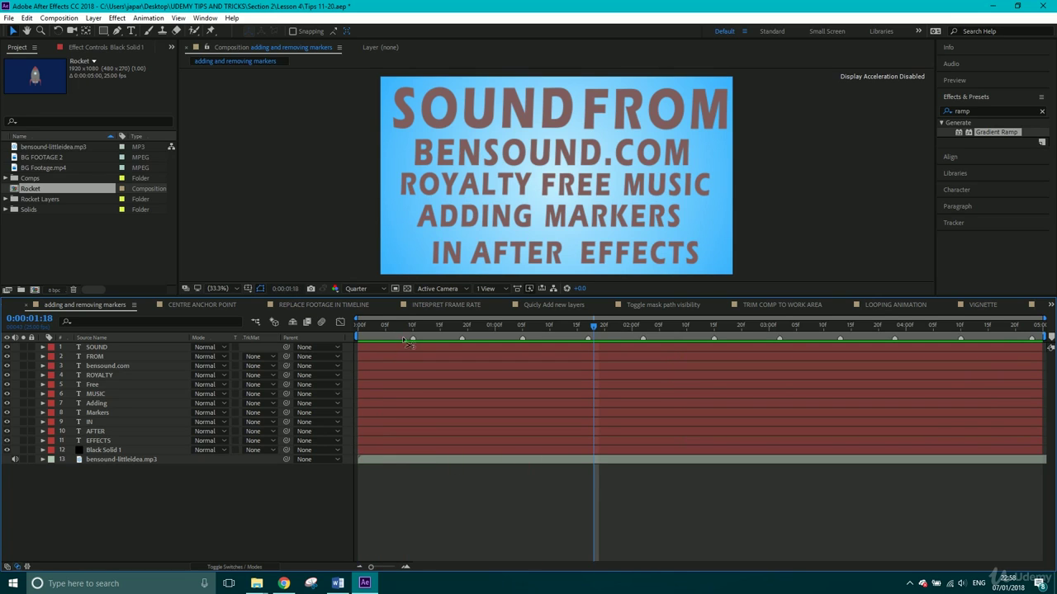
Delete the extra first composition marker and shift the SOUND and FROM layers to start at the 0:00:00:10 and 0:00:00:19 markers.
click(413, 324)
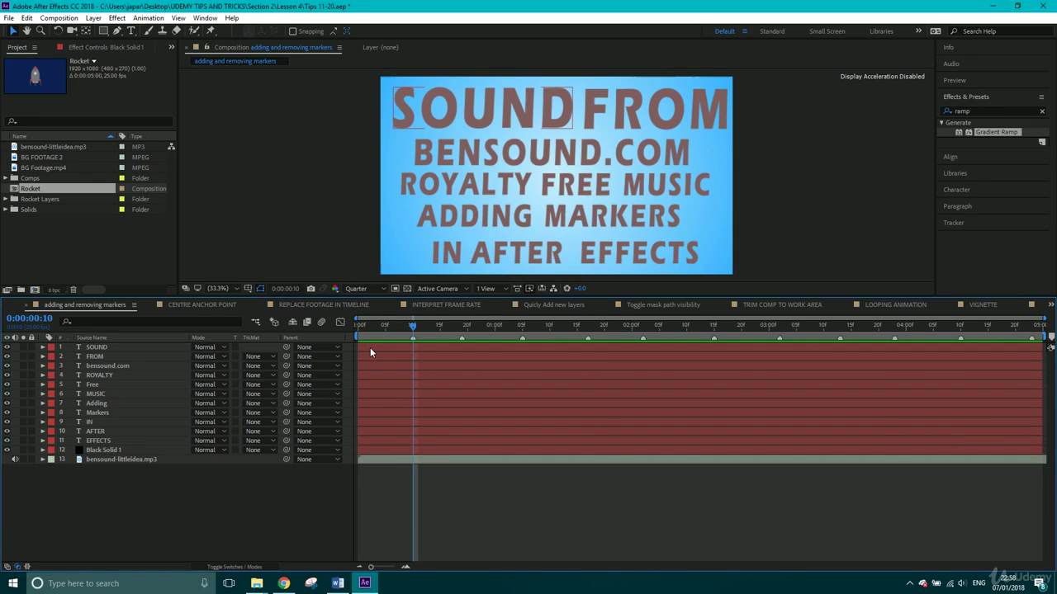
drag(369, 348, 474, 353)
click(463, 339)
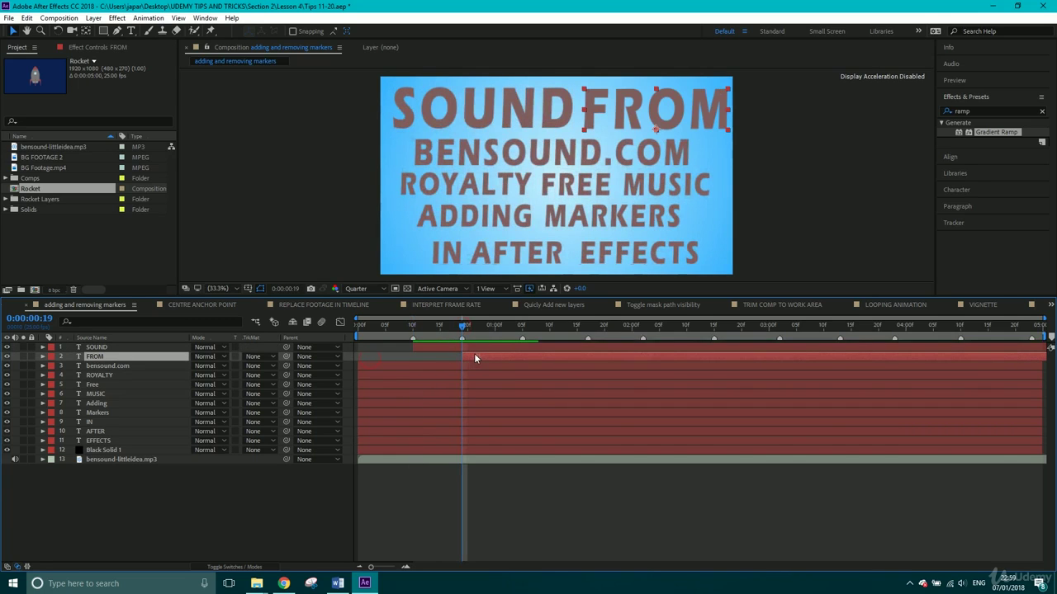
Shift the bensound.com layer to start at the 0:00:01:05 marker and the ROYALTY layer at 0:00:01:17.
click(127, 367)
click(522, 324)
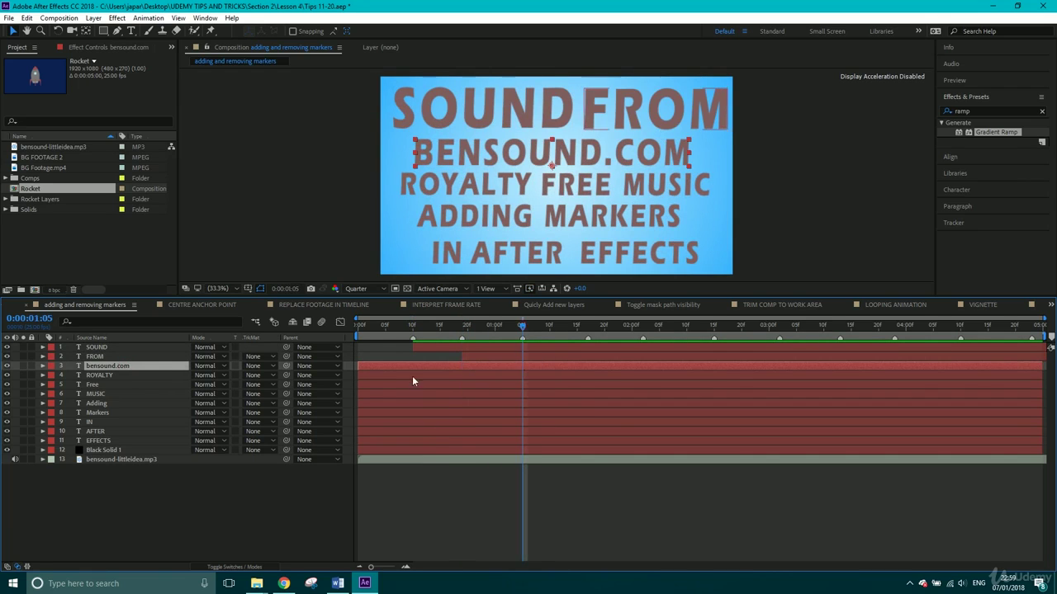
drag(367, 368, 524, 367)
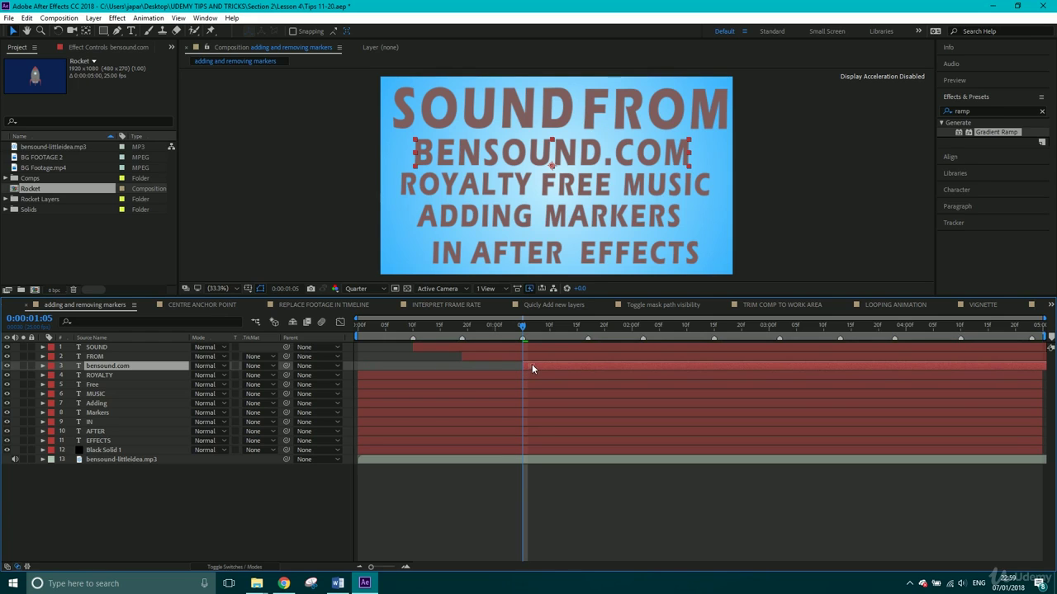
click(588, 327)
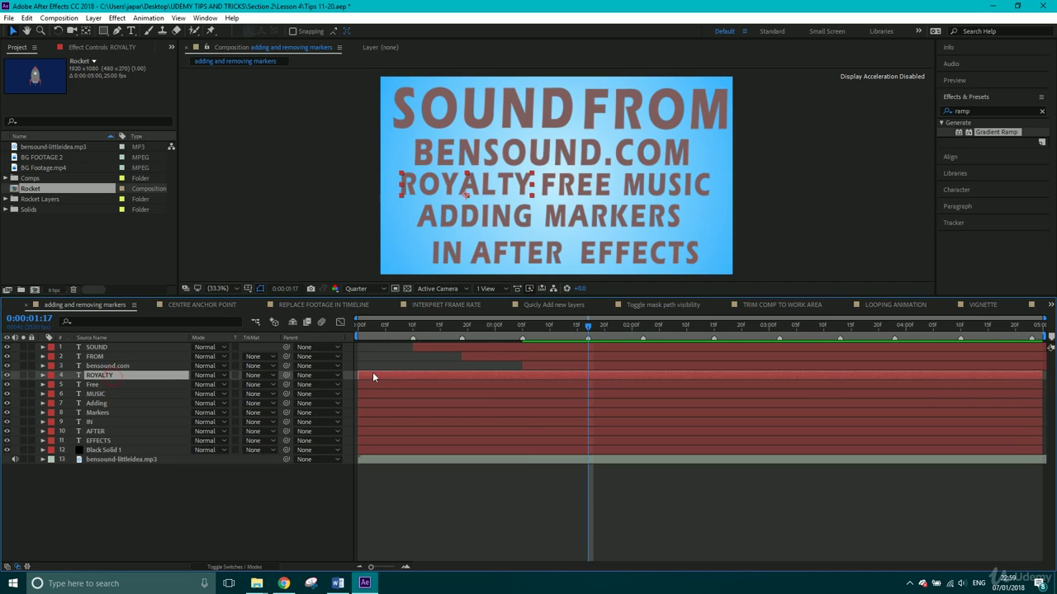
drag(372, 371, 598, 377)
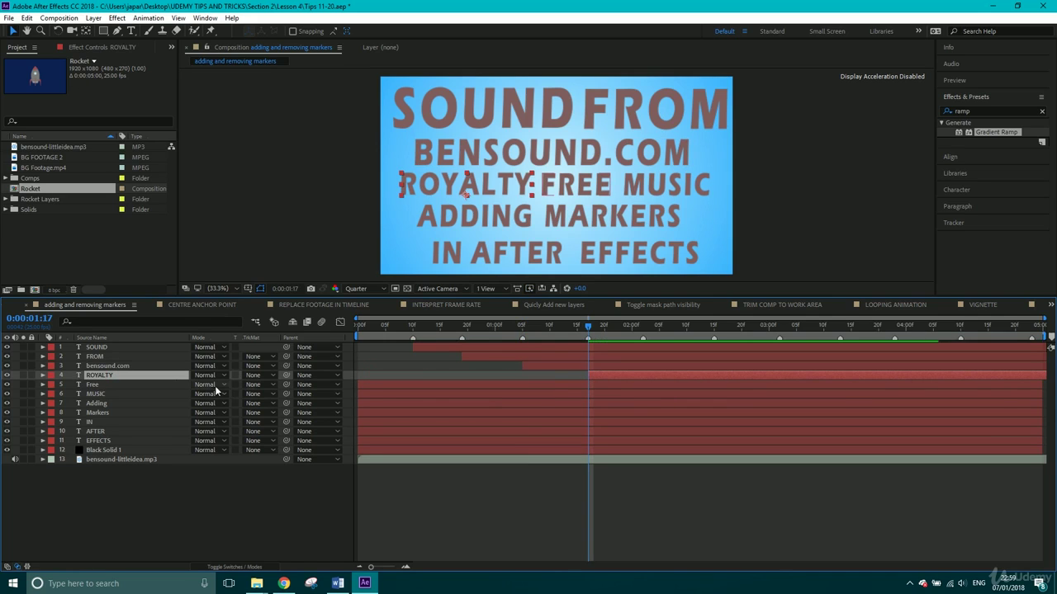
Shift the Free layer to start at the 0:00:02:02 marker and the MUSIC layer at the 0:00:02:15 marker.
click(643, 330)
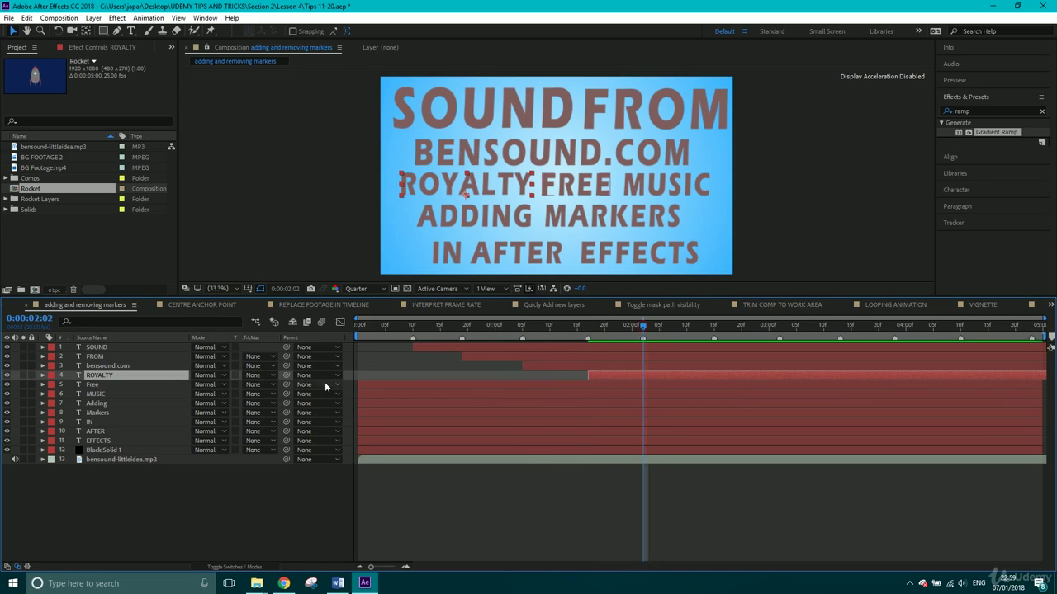
click(106, 385)
drag(366, 384, 509, 388)
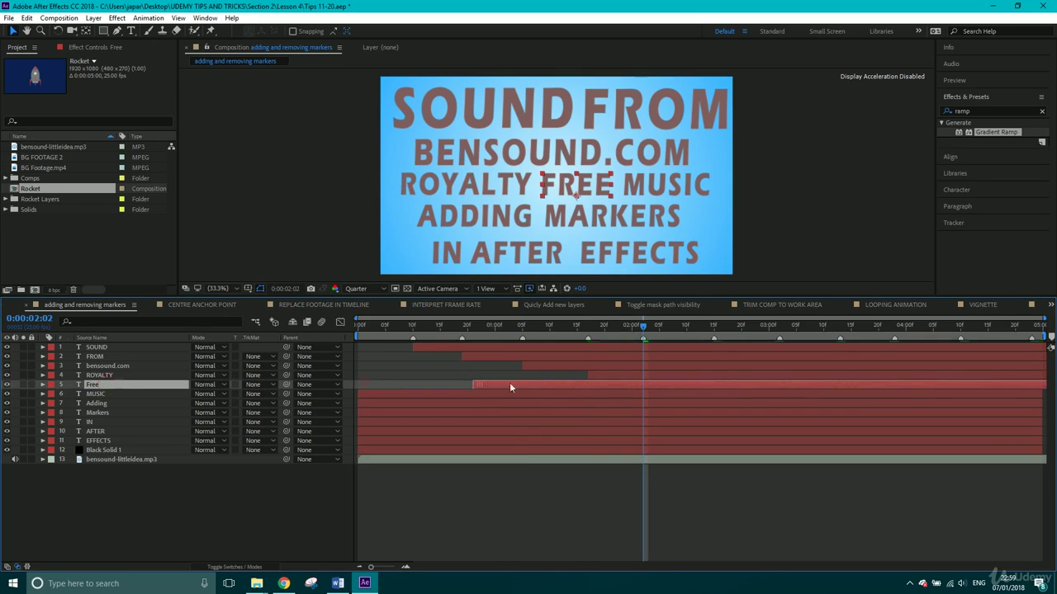
drag(629, 385, 647, 383)
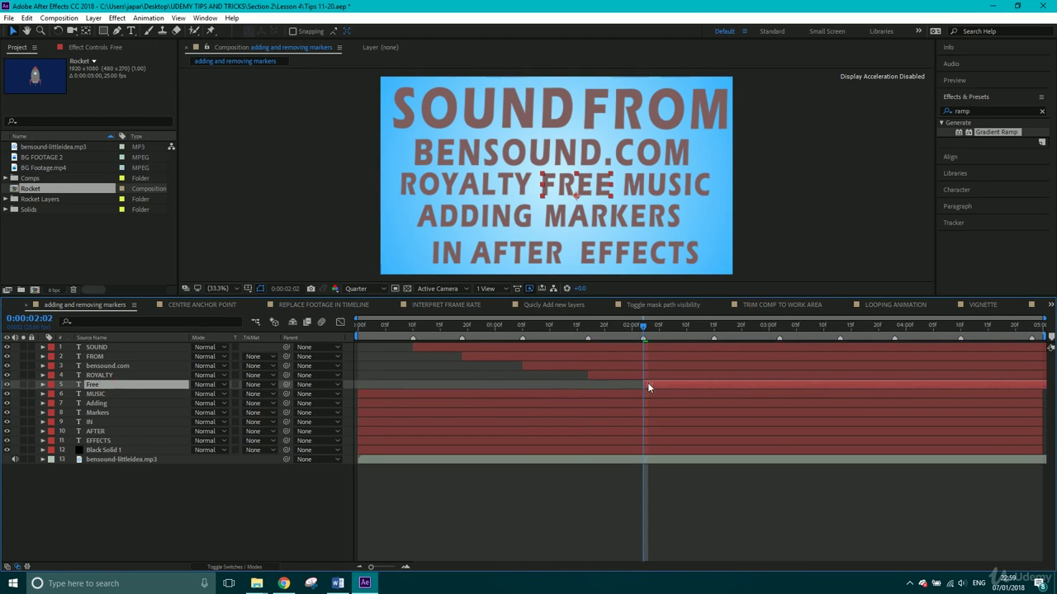
click(96, 394)
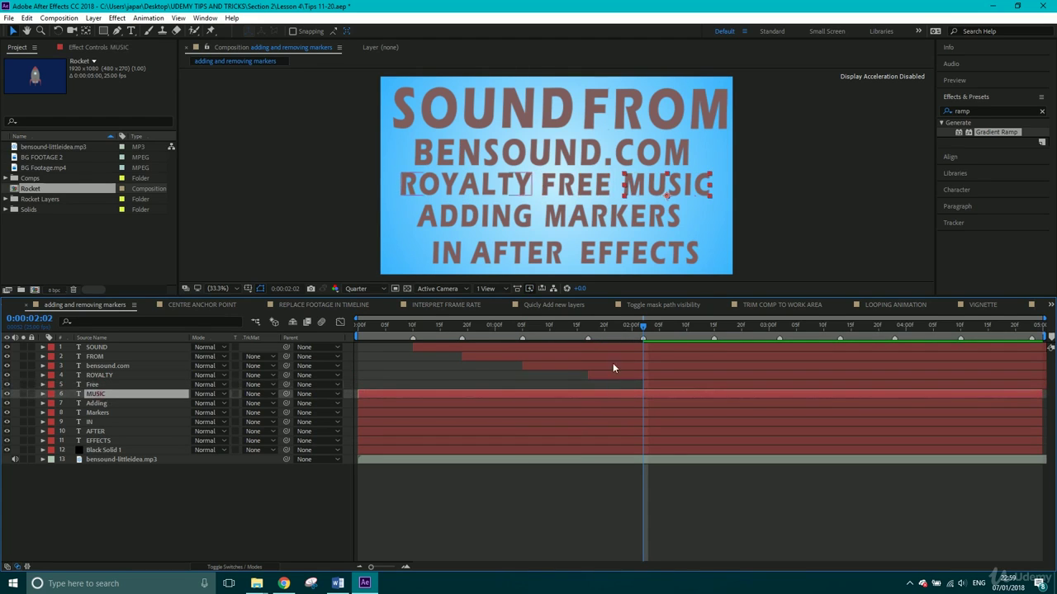
click(712, 326)
drag(374, 390, 725, 394)
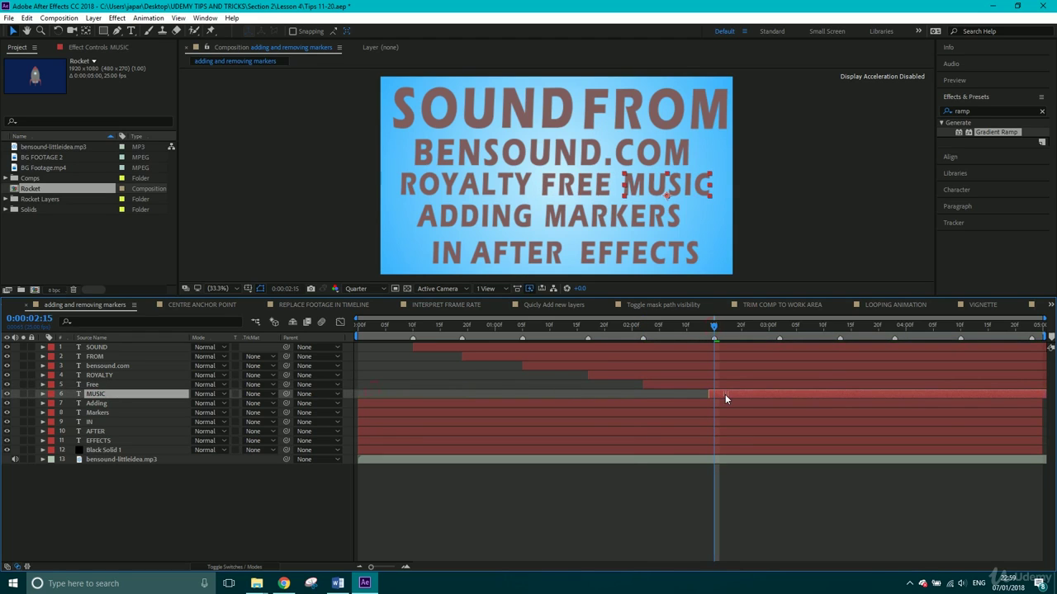
Shift the Adding layer to start at the 0:00:03:02 marker and the Markers layer at the 0:00:03:13 marker.
click(780, 327)
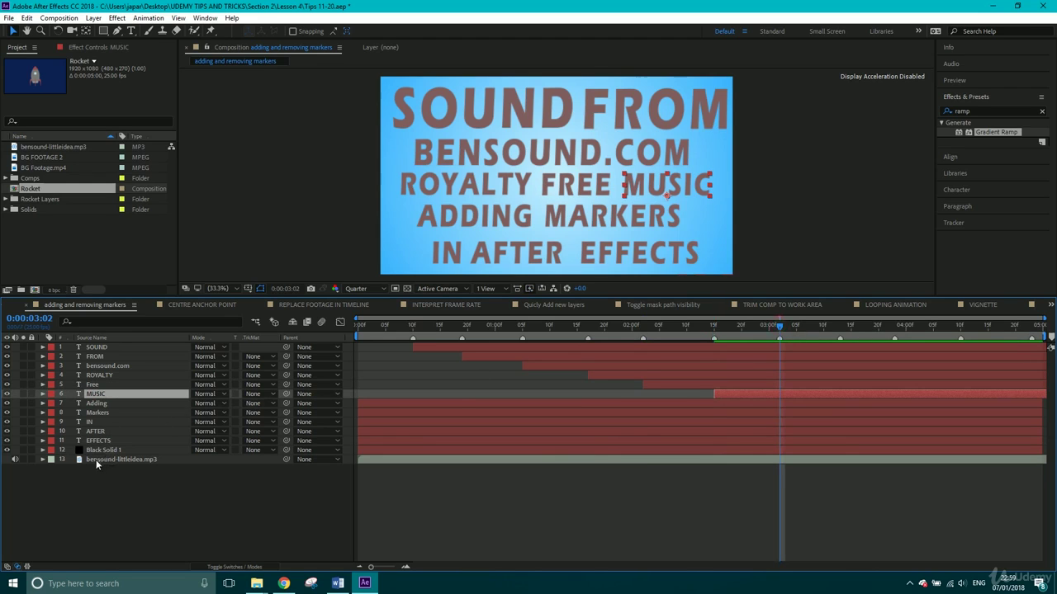
click(97, 403)
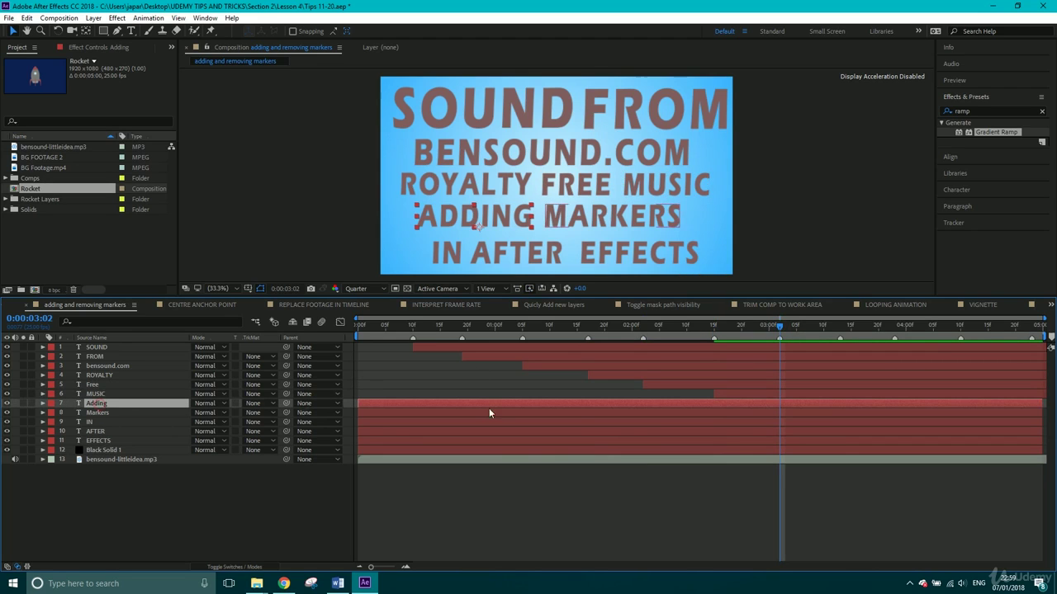
drag(372, 403, 780, 404)
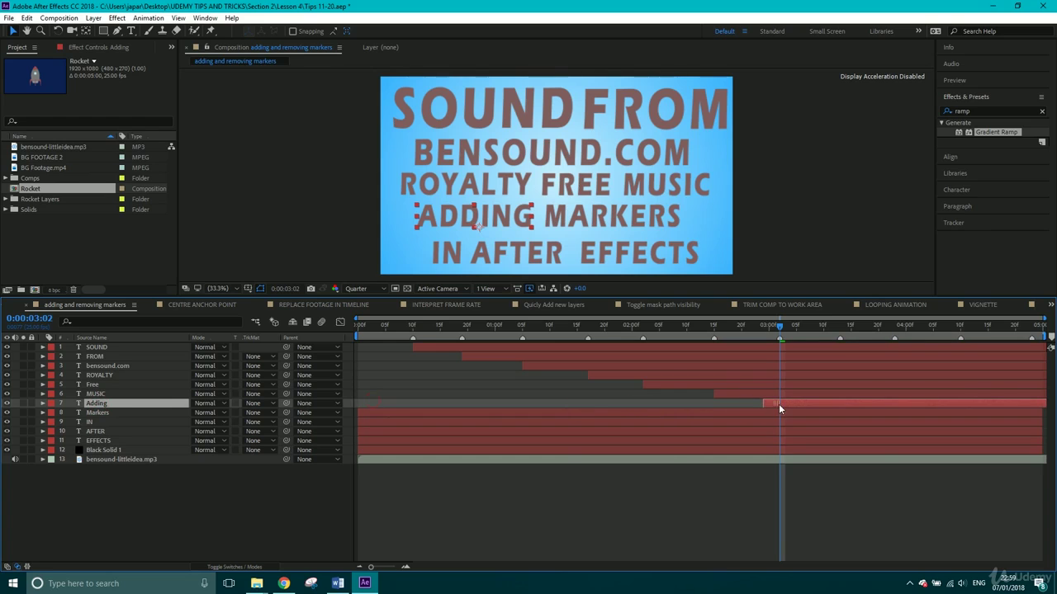
click(126, 412)
drag(398, 411, 876, 419)
click(836, 326)
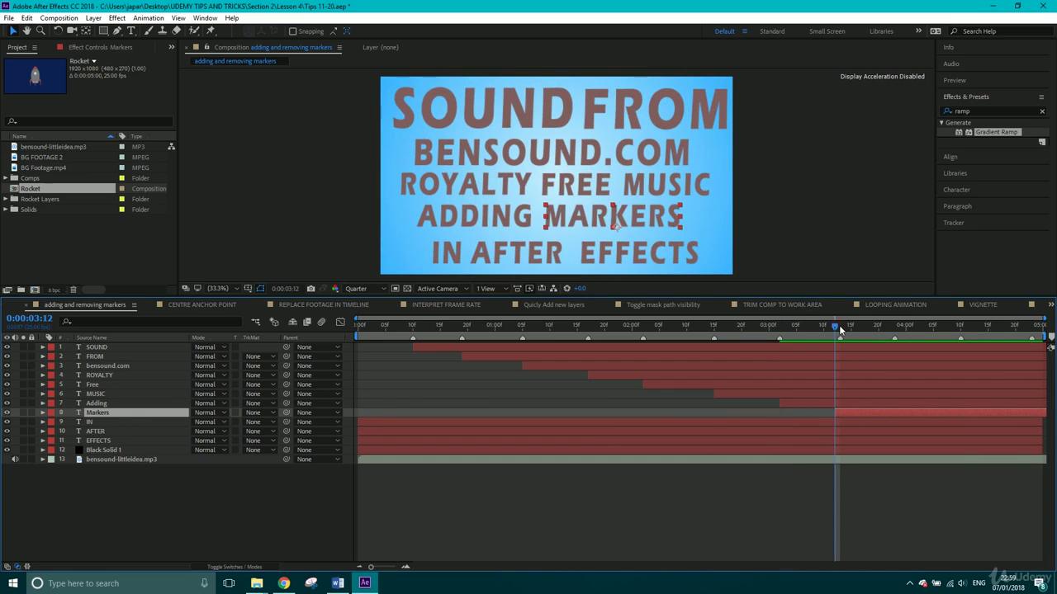
click(839, 325)
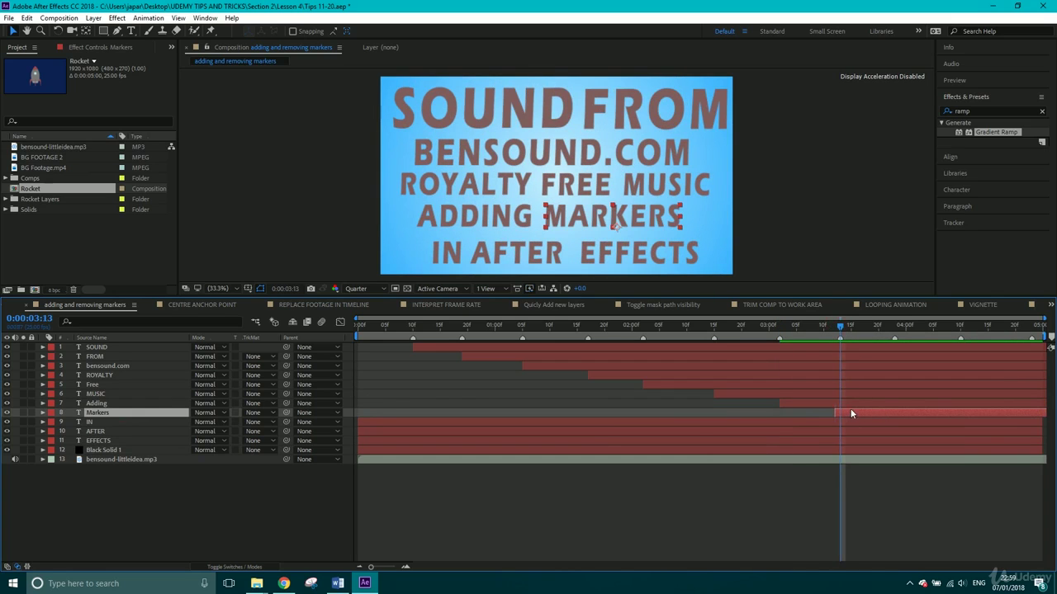
drag(851, 414, 856, 411)
Shift the IN, AFTER and EFFECTS layers to start at the 0:00:03:23, 0:00:04:10 and 0:00:04:23 markers.
click(895, 329)
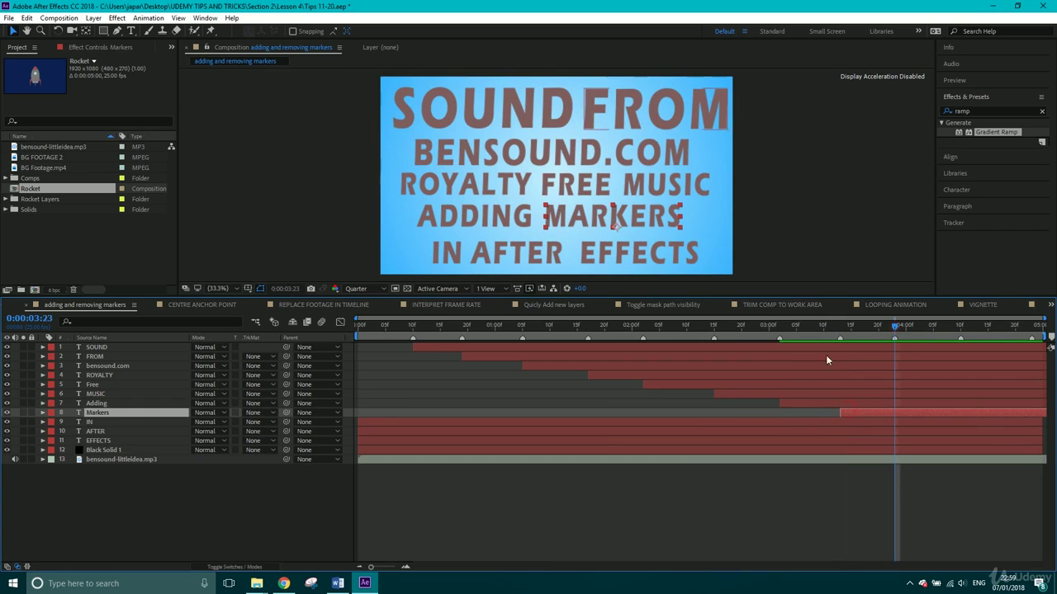
click(122, 421)
drag(364, 419, 903, 426)
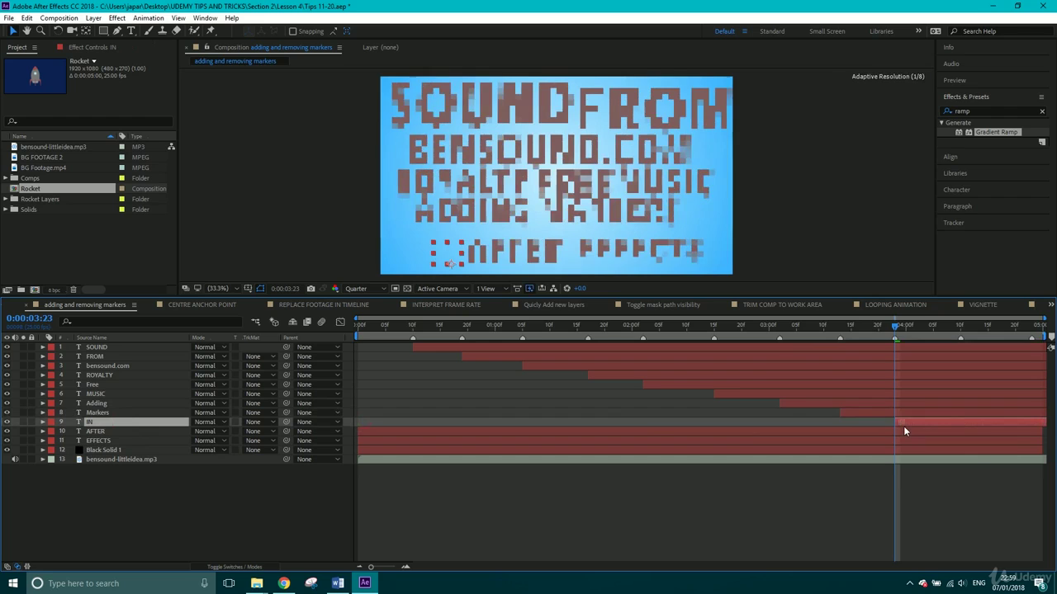
click(960, 326)
click(107, 429)
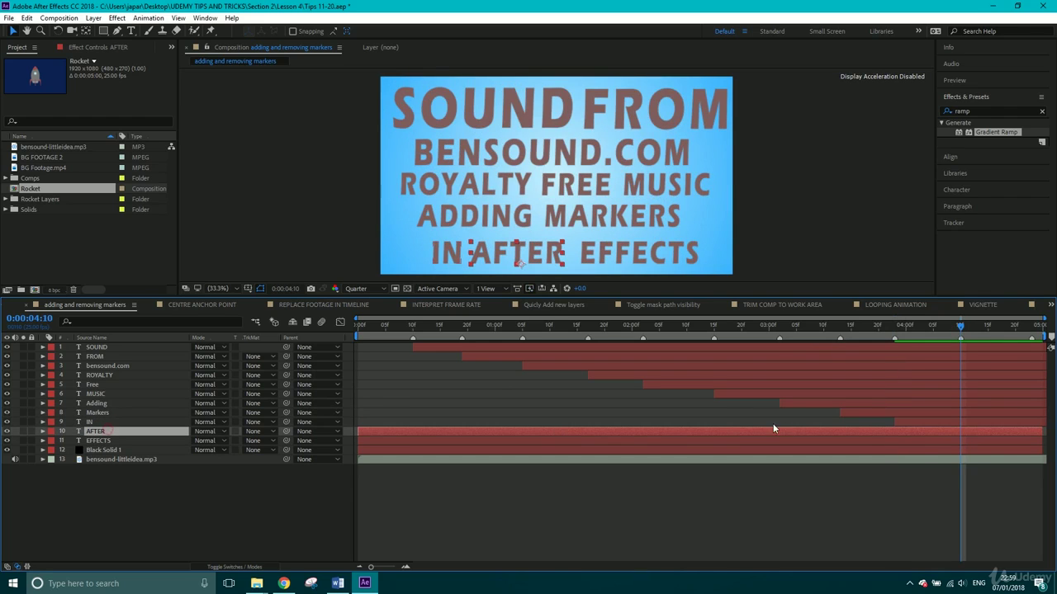
drag(403, 429, 972, 434)
key(space)
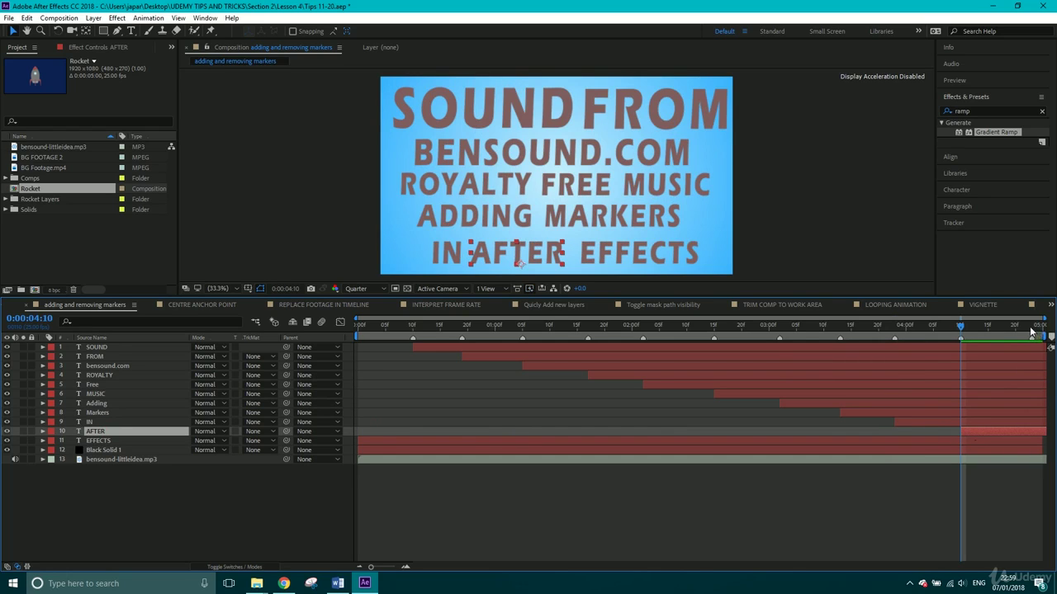
drag(364, 440, 1015, 431)
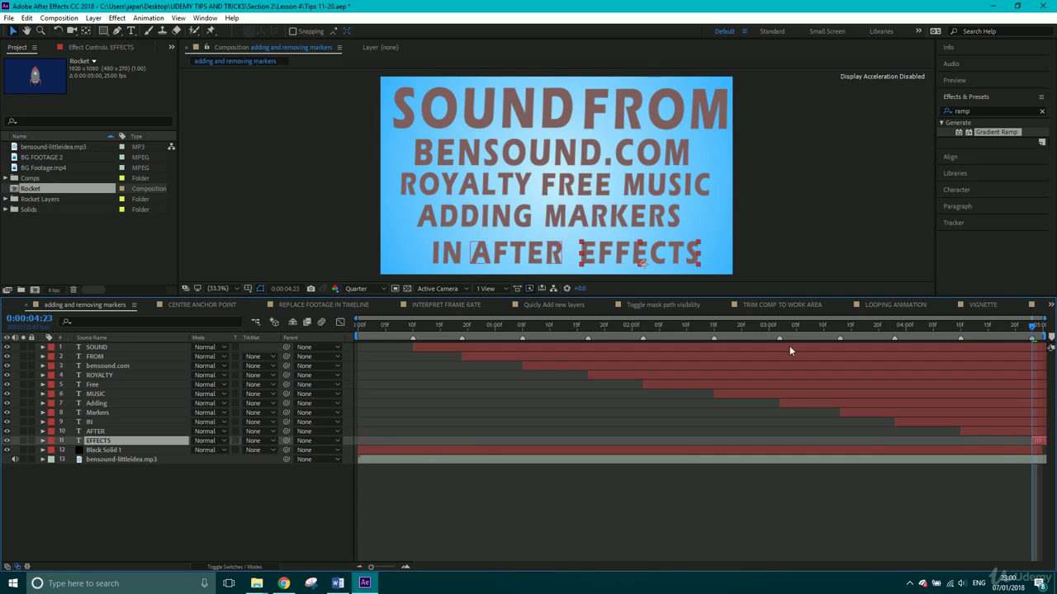
Set the composition's duration to 10 seconds and show its full length in the timeline.
click(58, 18)
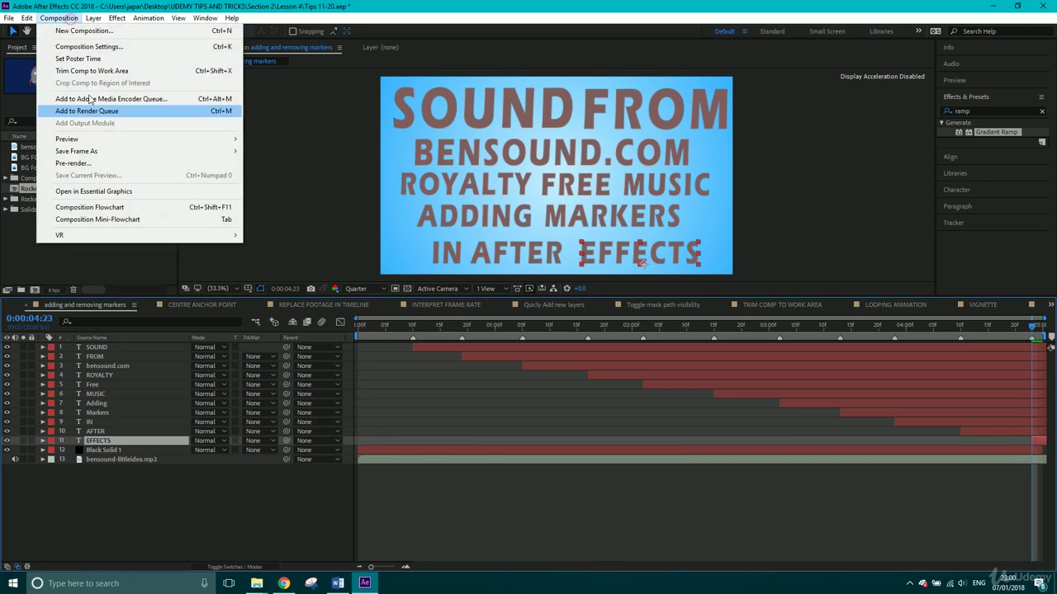
click(88, 46)
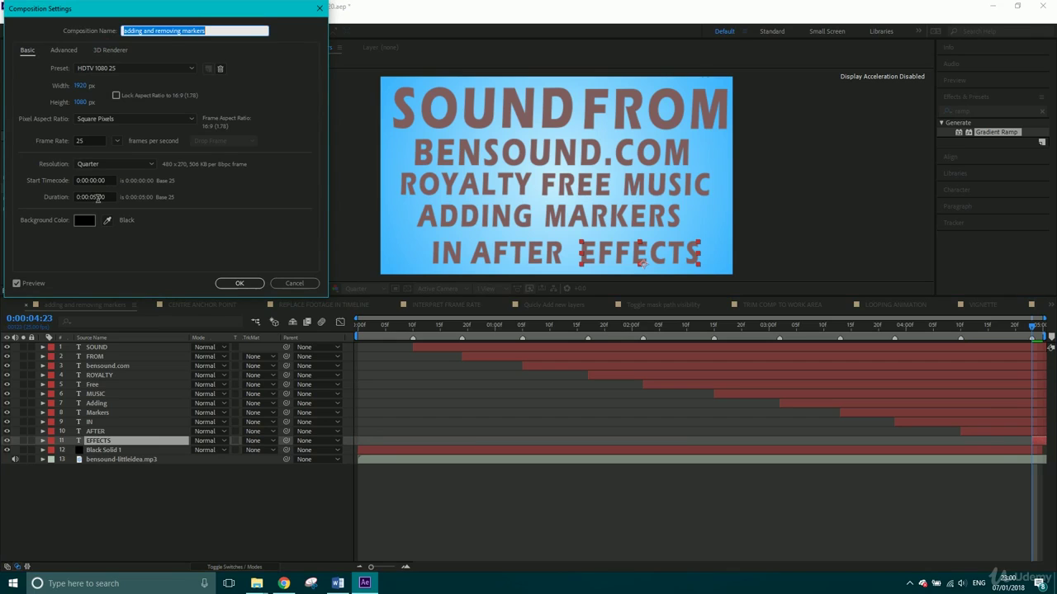
click(99, 197)
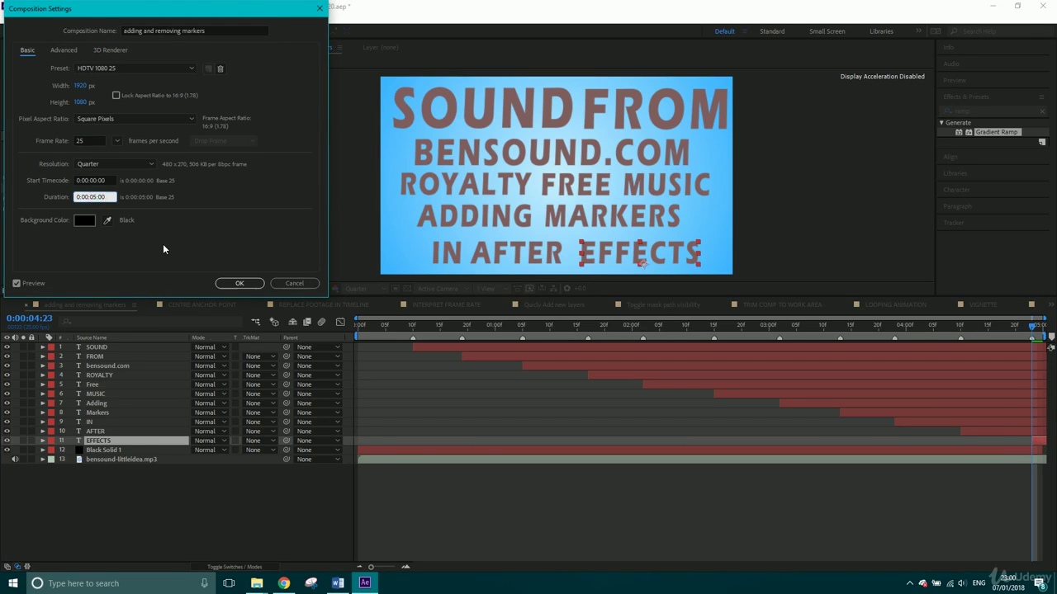
key(BackSpace)
key(BackSpace)
text(10)
click(243, 285)
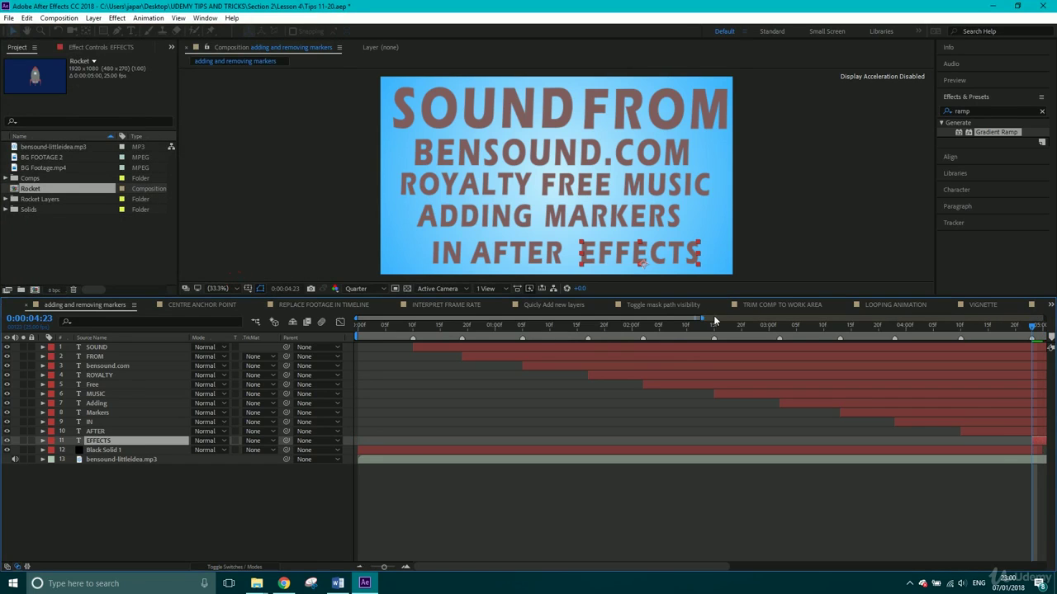
drag(702, 320, 1045, 319)
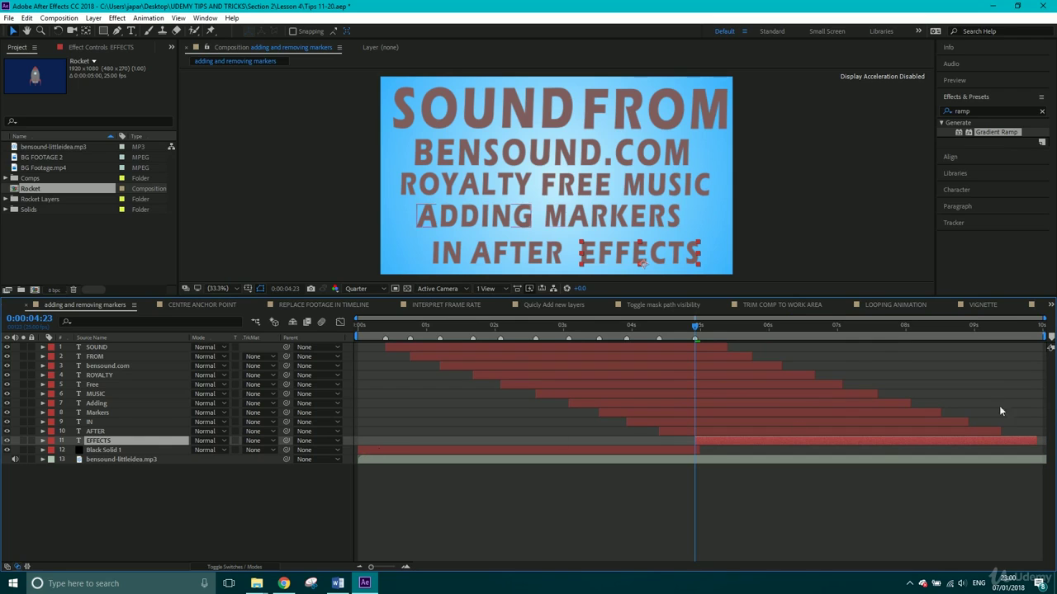
Extend the ends of all eleven text layers by about two seconds and preview the composition from the start.
shift+click(700, 345)
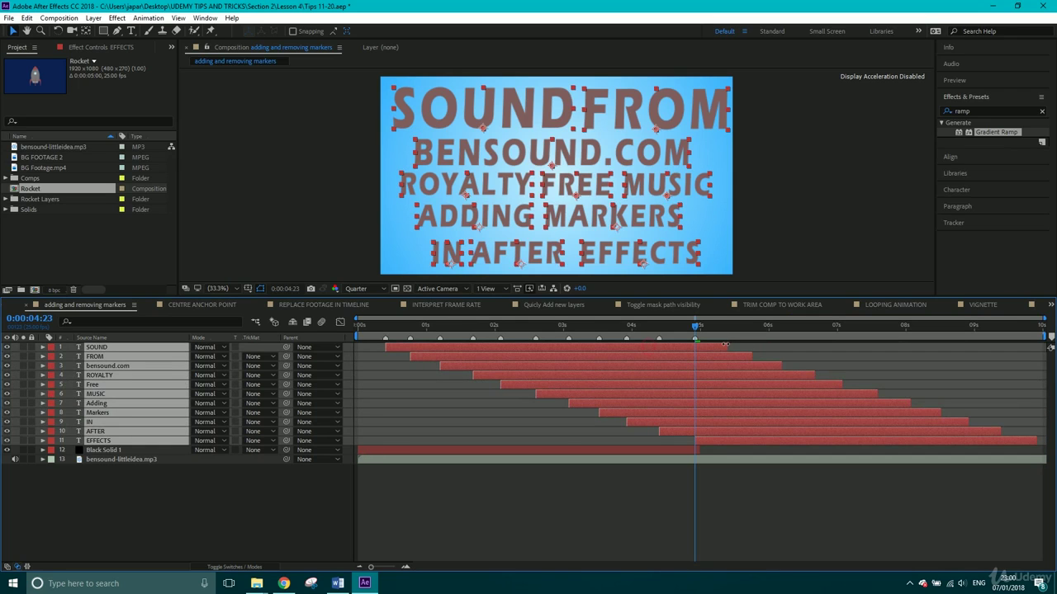
drag(825, 348, 861, 347)
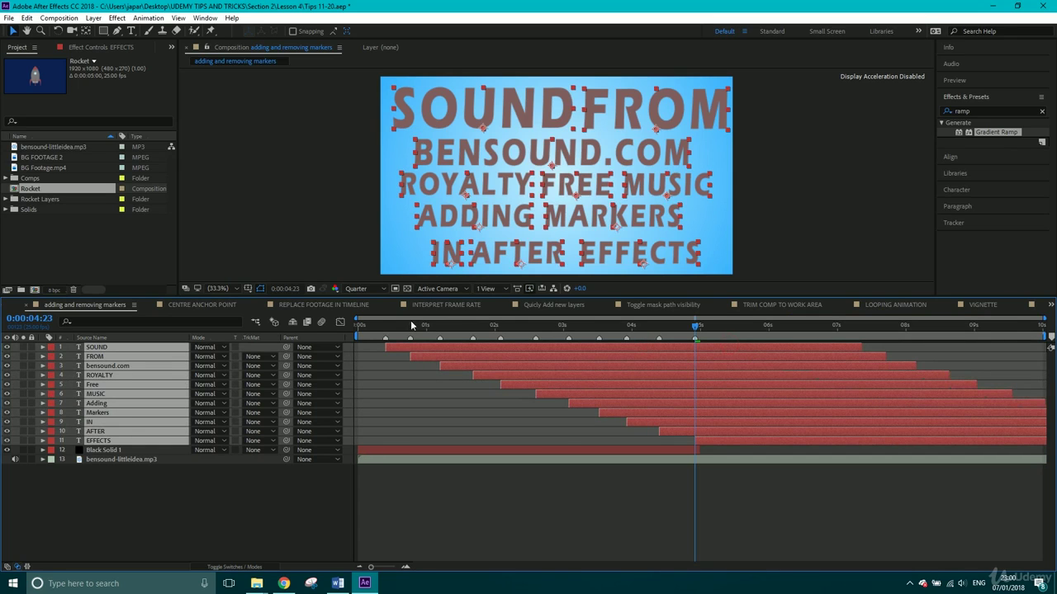
drag(410, 324, 342, 325)
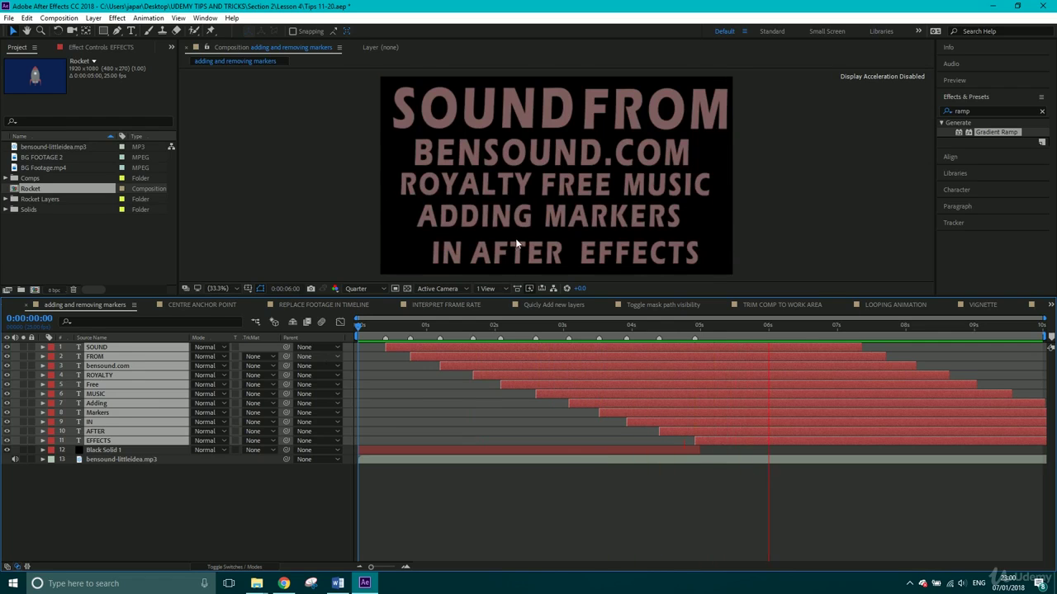
key(space)
Extend the end of Black Solid 1 to about 9 seconds and preview with the work area ending at about 6 seconds.
drag(698, 450, 995, 450)
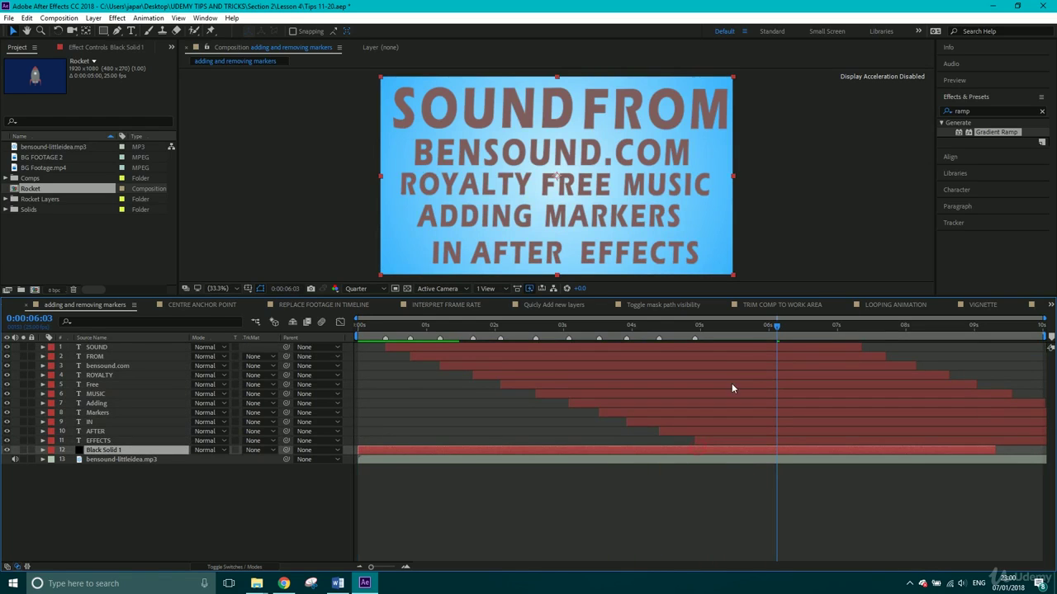
key(space)
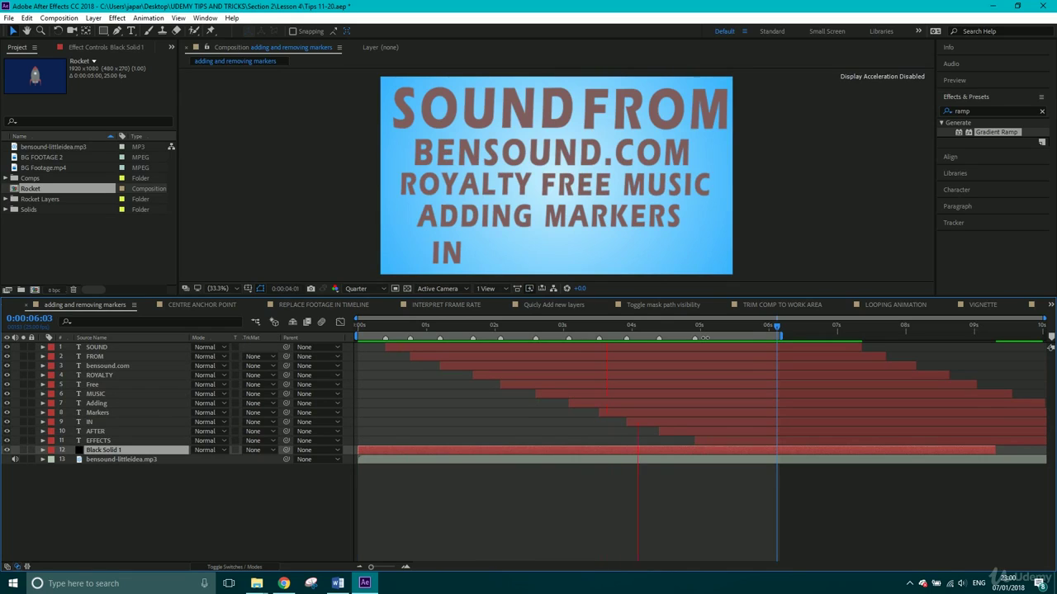
key(space)
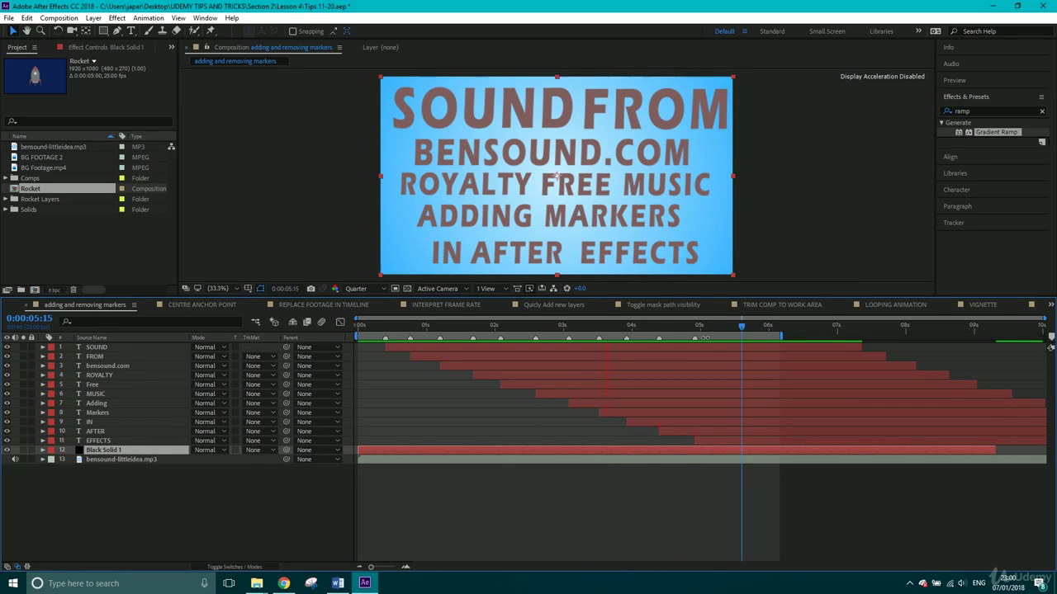
Switch to the CENTRE ANCHOR POINT composition, scrub through the scale animation and select the Rocket/Rocket.ai layer.
click(220, 304)
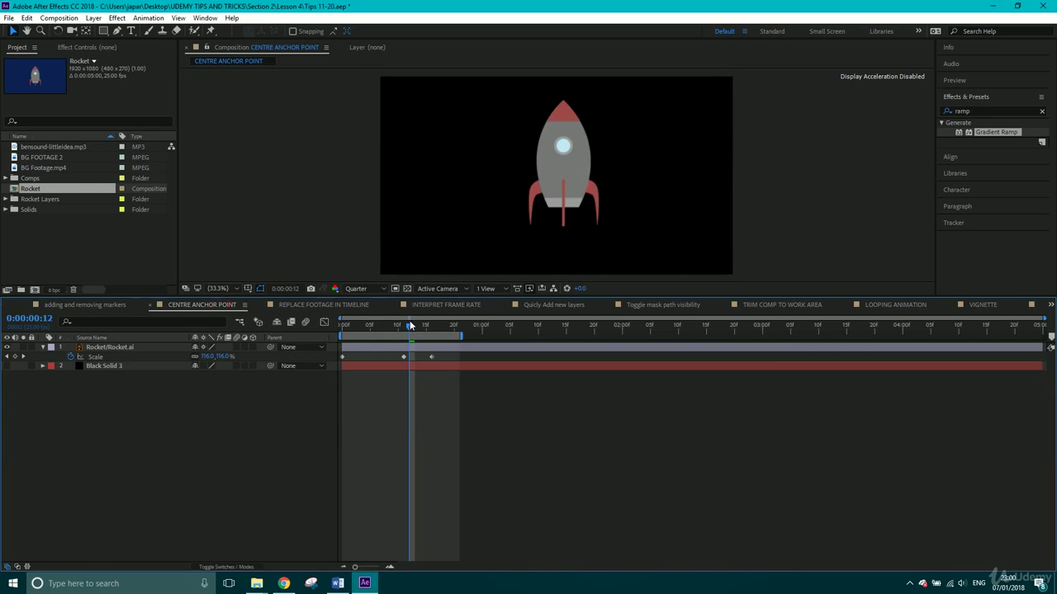
drag(411, 325, 422, 345)
click(459, 346)
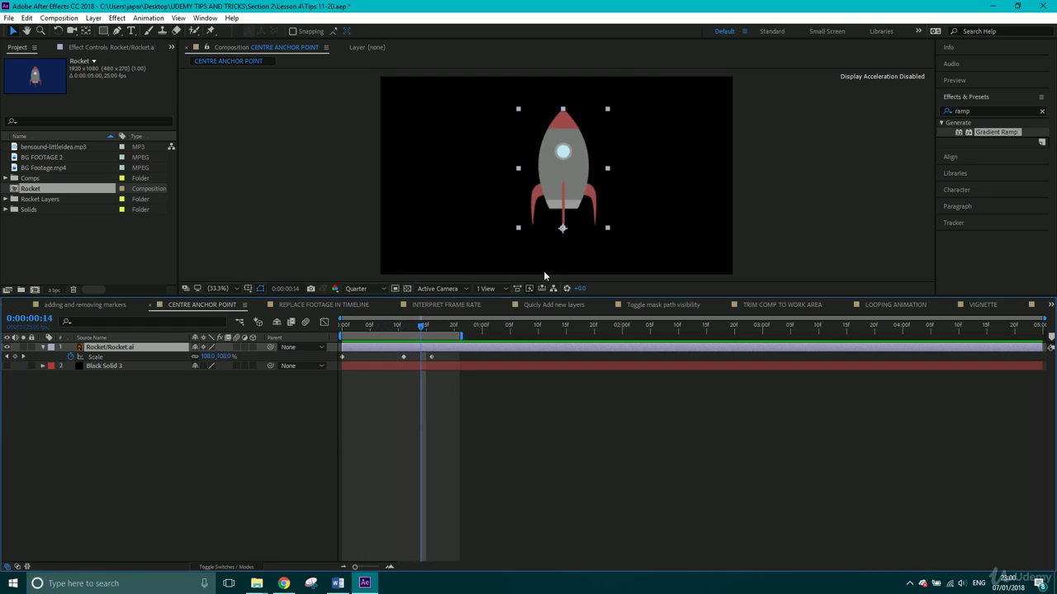
Move the rocket's anchor point from its base to its tip with the Pan Behind tool and scrub the scale animation.
click(86, 31)
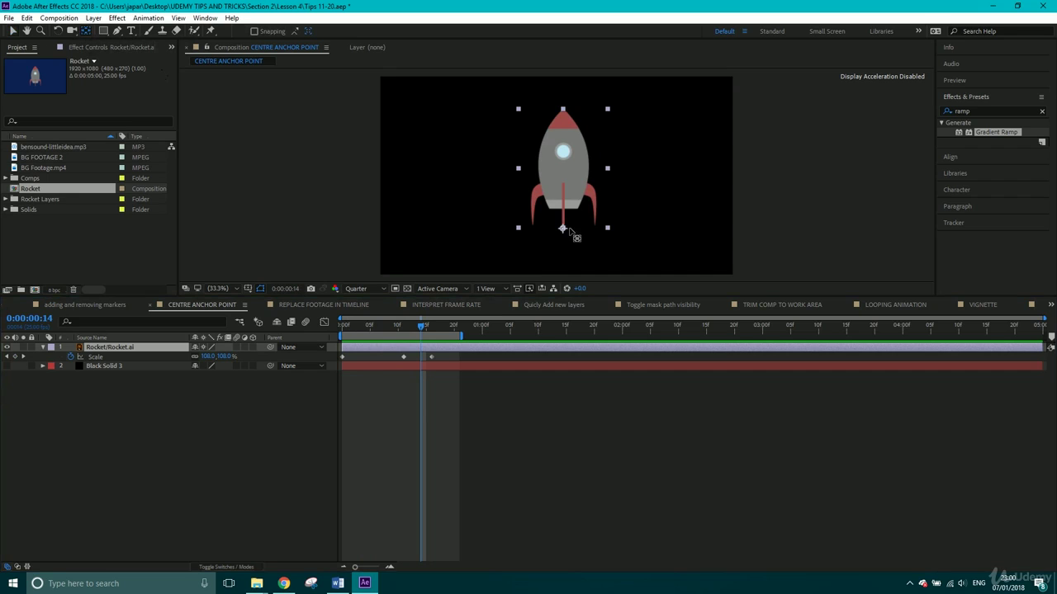
click(434, 330)
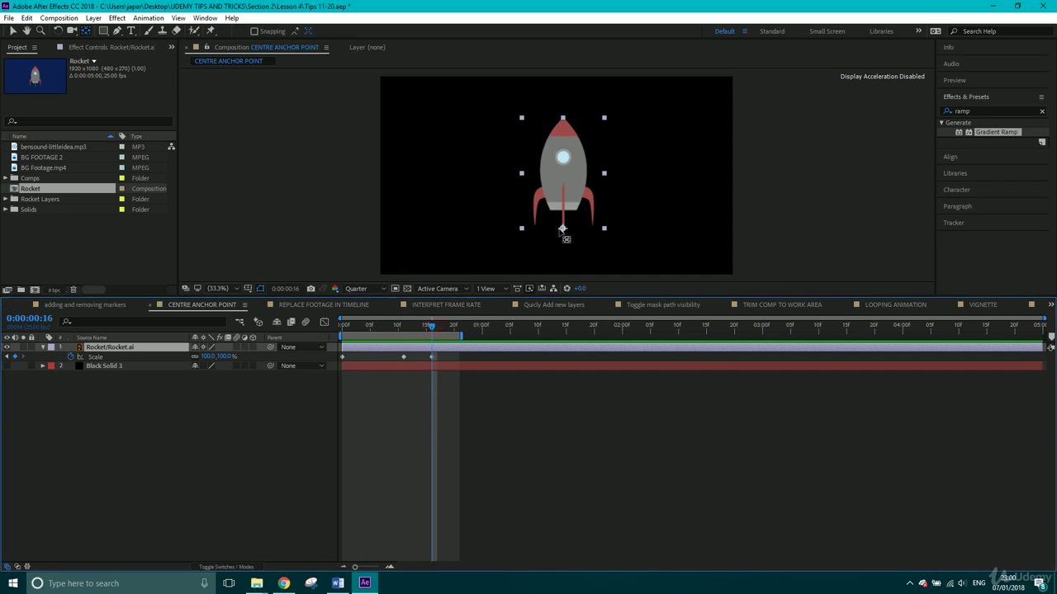
drag(563, 230, 563, 120)
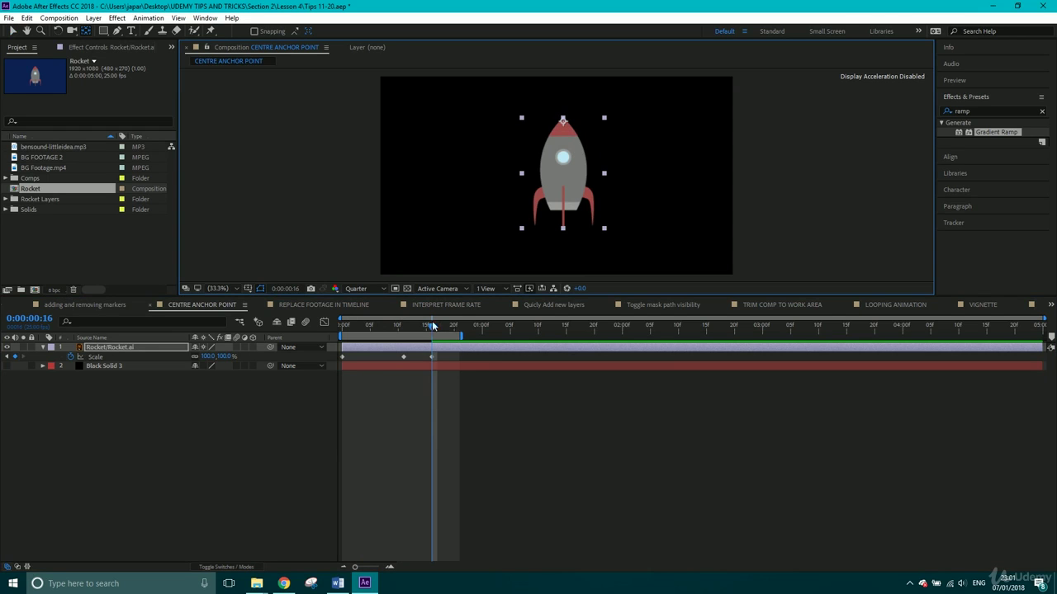
drag(432, 325, 399, 334)
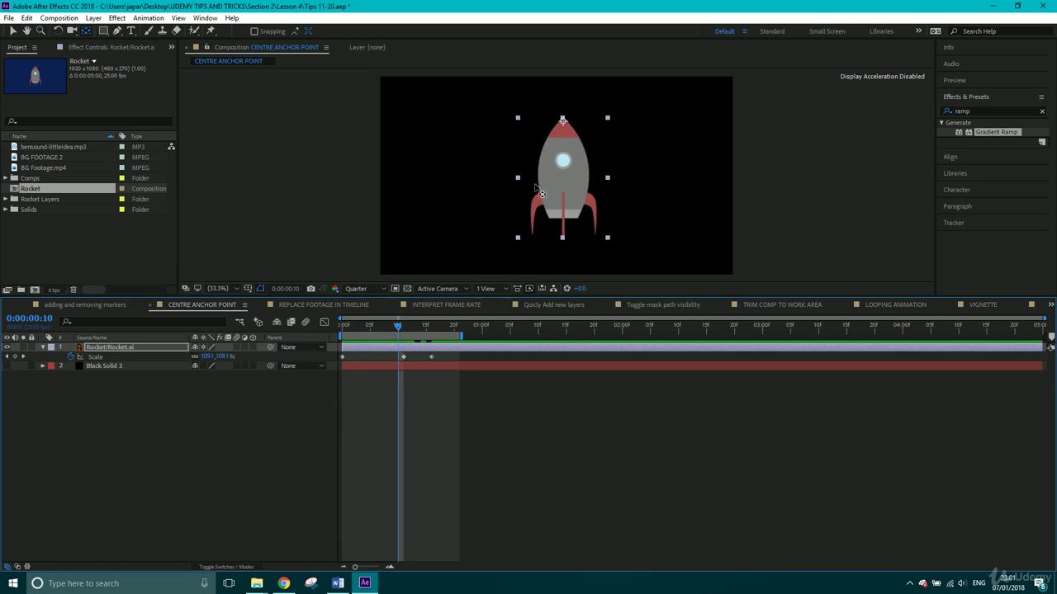
Try the anchor point near the rocket's middle, scrub to 0:00:00:16 and center the anchor point exactly in the layer content.
drag(563, 121, 567, 171)
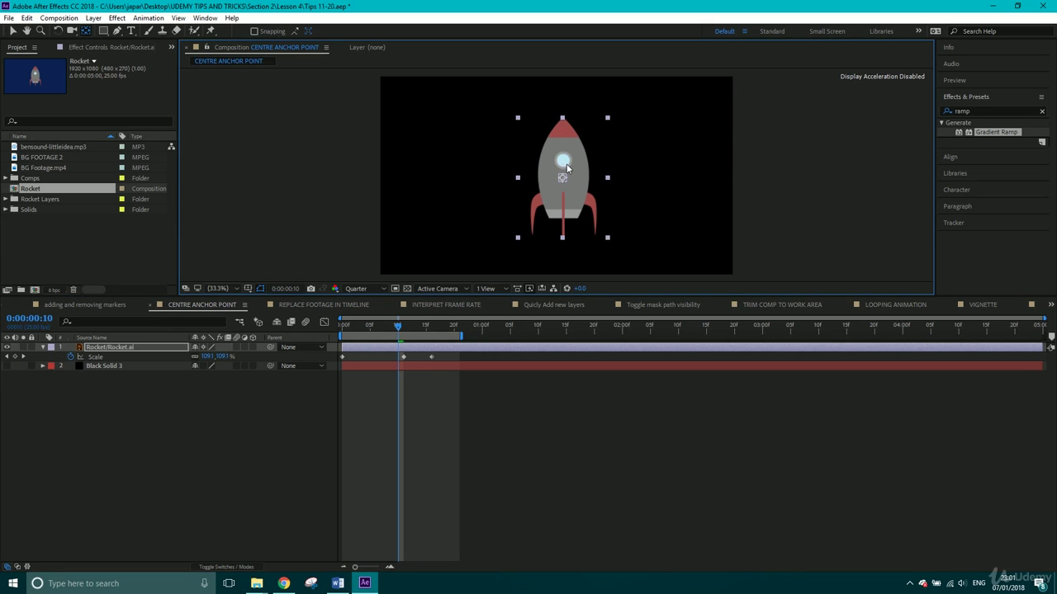
mouse_move(567, 168)
mouse_down()
mouse_move(568, 121)
mouse_move(613, 124)
mouse_move(609, 178)
mouse_move(569, 180)
mouse_up()
drag(397, 327, 429, 326)
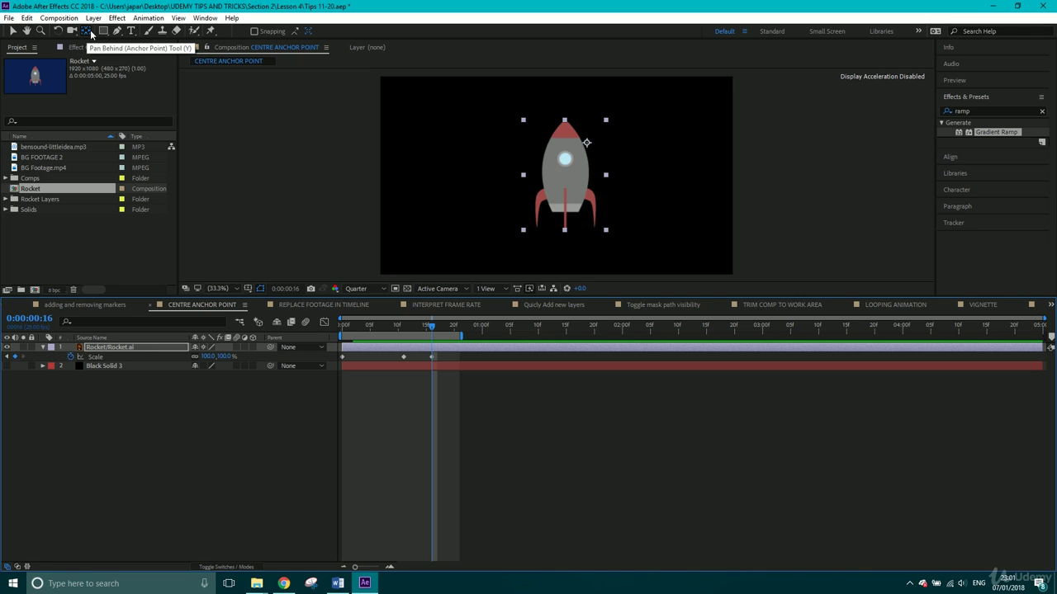
key(ctrl+alt+Home)
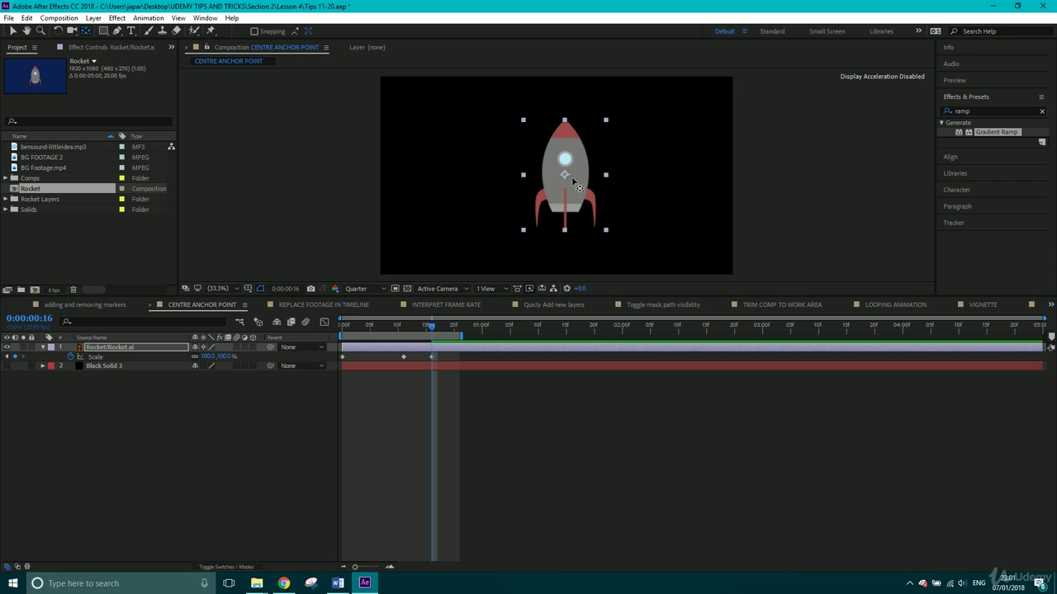
Snap the rocket's anchor point to its bottom center with the Pan Behind tool and check the scale animation at 0:00:00:10.
drag(432, 329, 427, 352)
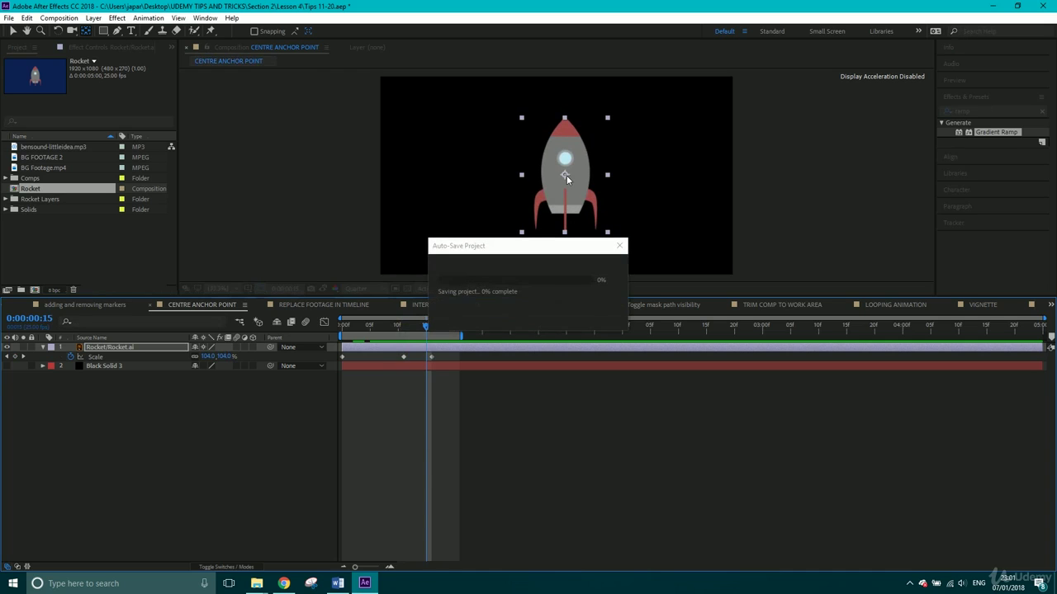
drag(566, 176, 565, 232)
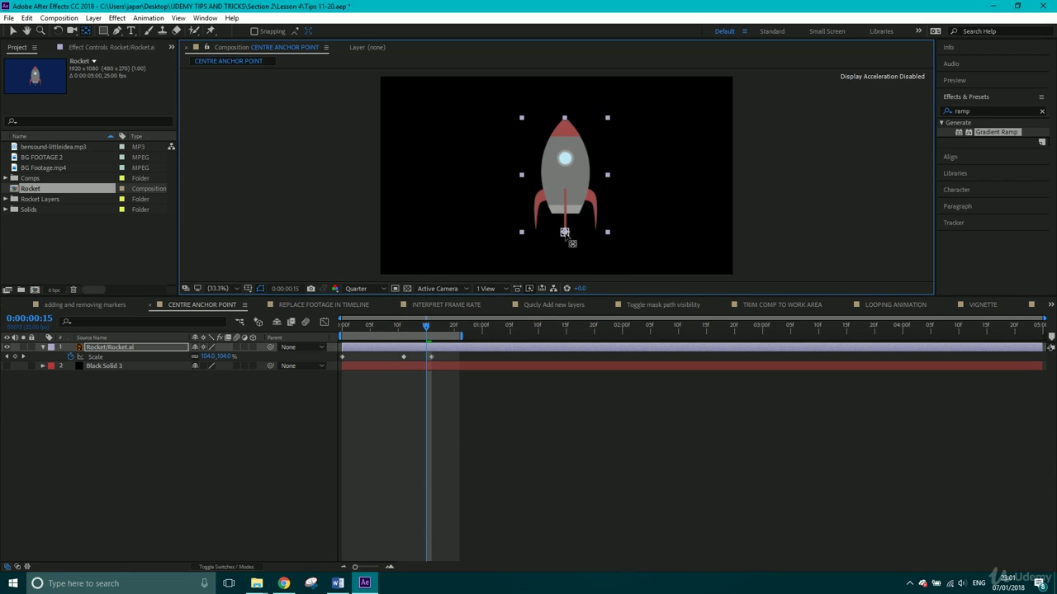
key(space)
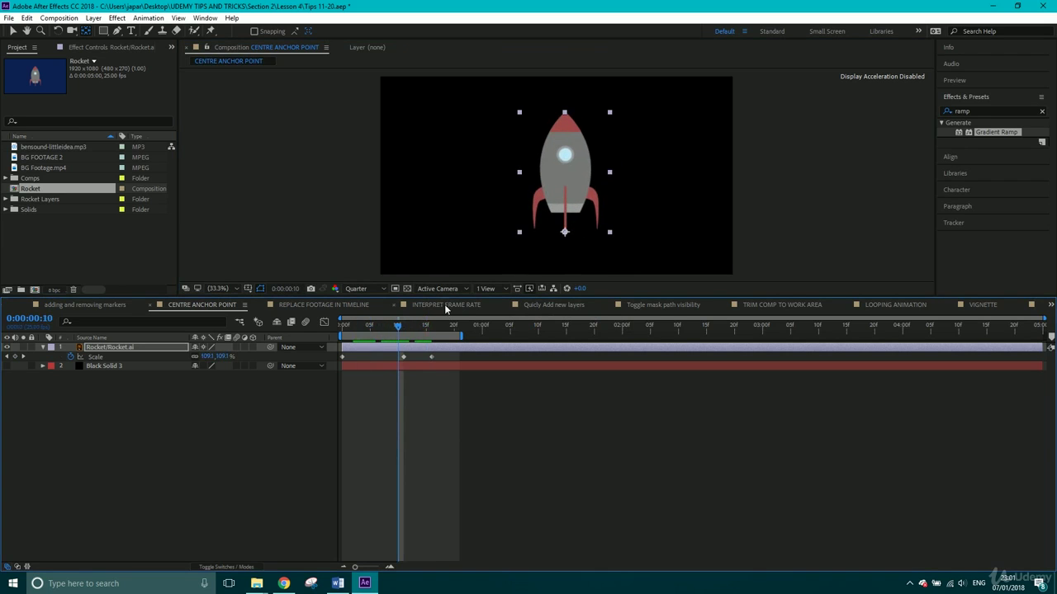
mouse_move(564, 234)
mouse_down()
mouse_move(583, 221)
mouse_move(567, 234)
mouse_up()
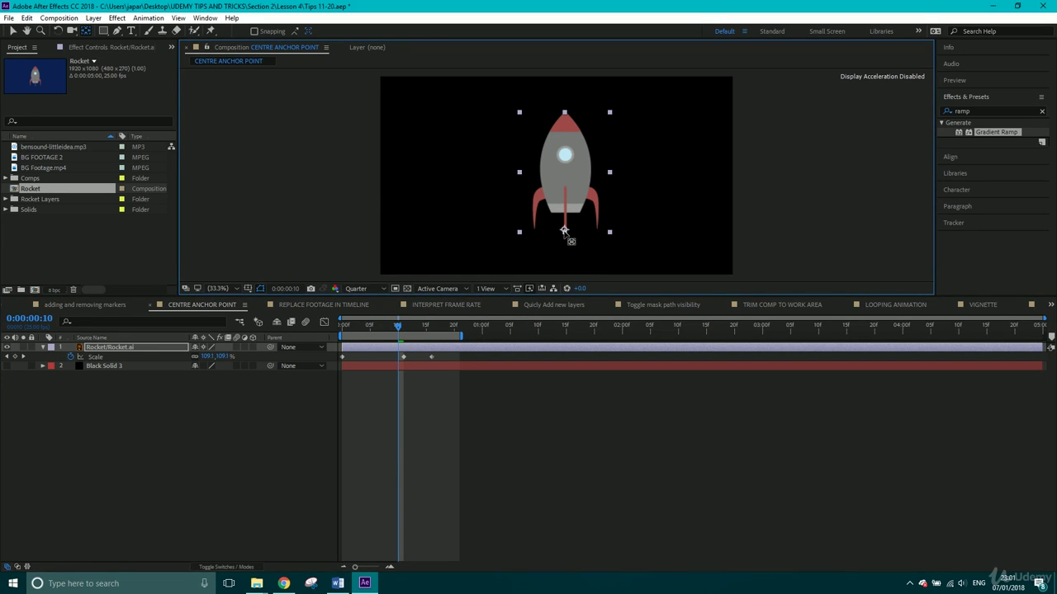
Move the anchor point back to the middle of the rocket, check the scaling at 0:00:00:09 and try a small freehand offset.
drag(564, 232, 565, 172)
mouse_move(409, 326)
mouse_down()
mouse_move(437, 326)
mouse_move(394, 326)
mouse_up()
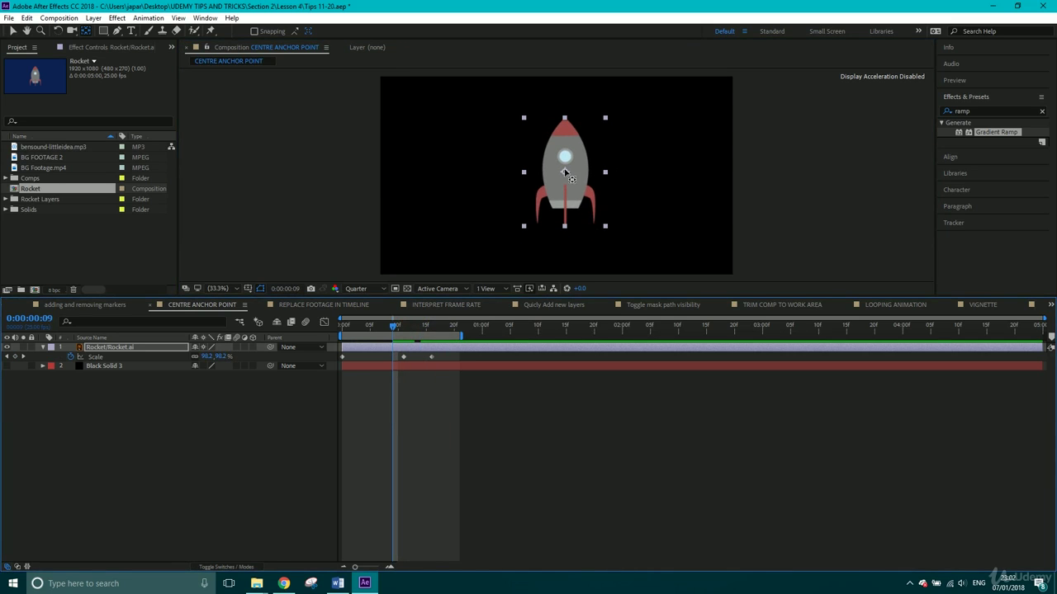
click(561, 176)
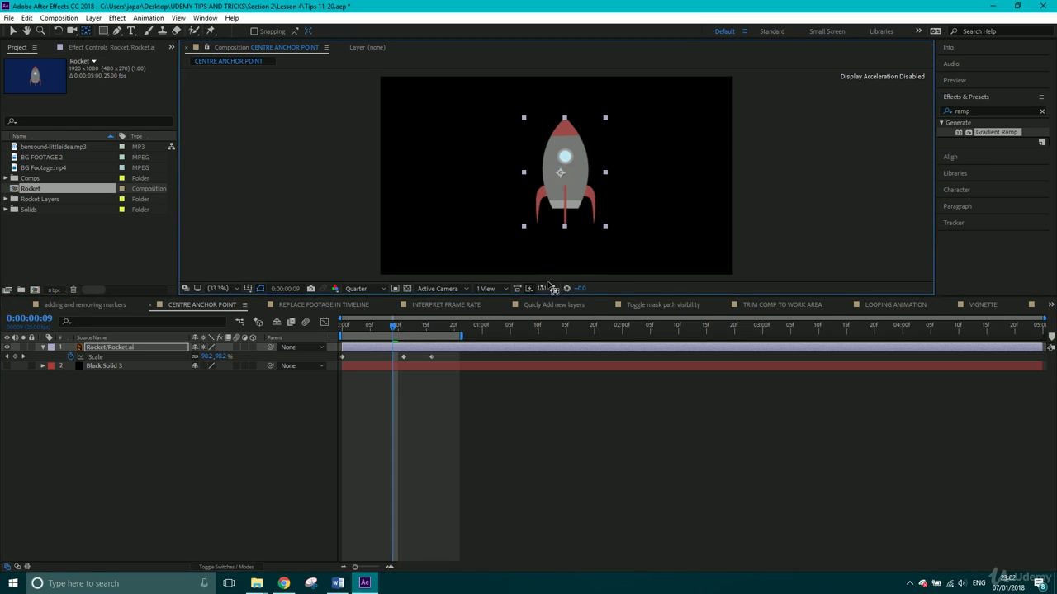
Switch to the REPLACE FOOTAGE IN TIMELINE composition and scrub through the text's scale animation.
click(295, 304)
drag(406, 326, 385, 326)
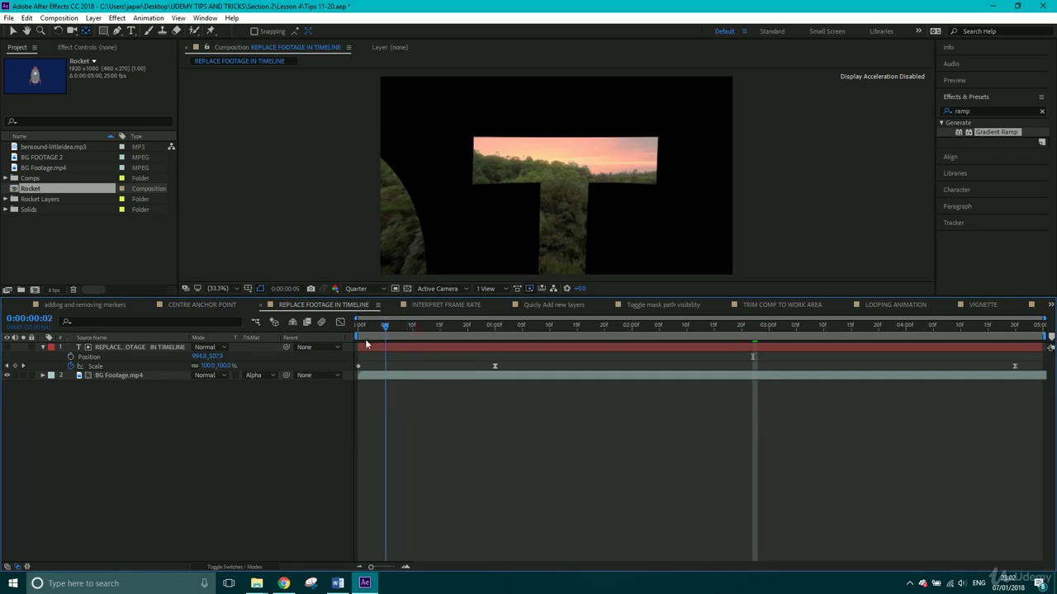
key(Home)
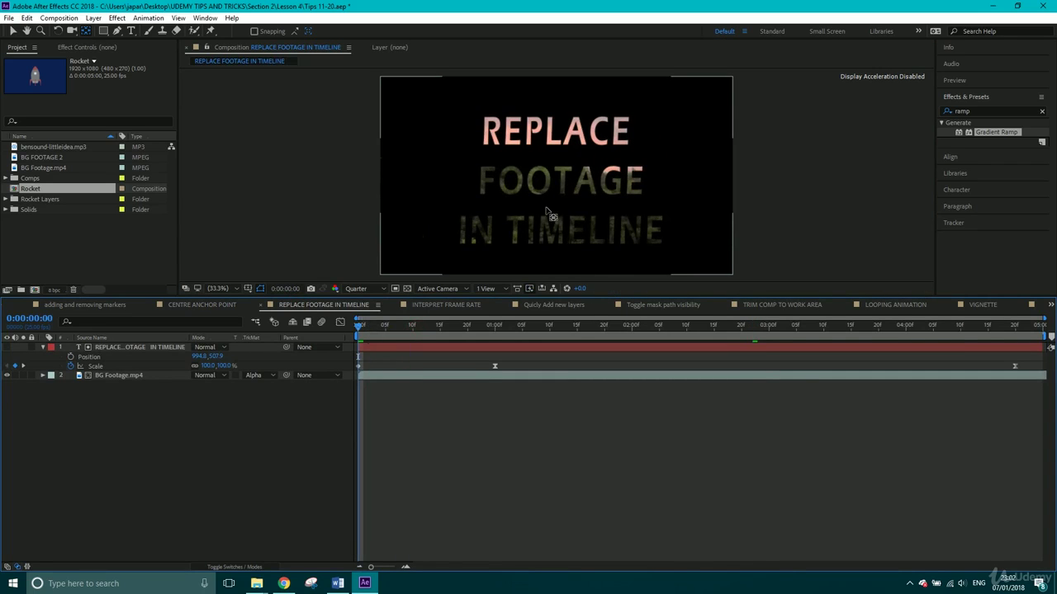
drag(360, 328, 669, 335)
drag(515, 325, 351, 354)
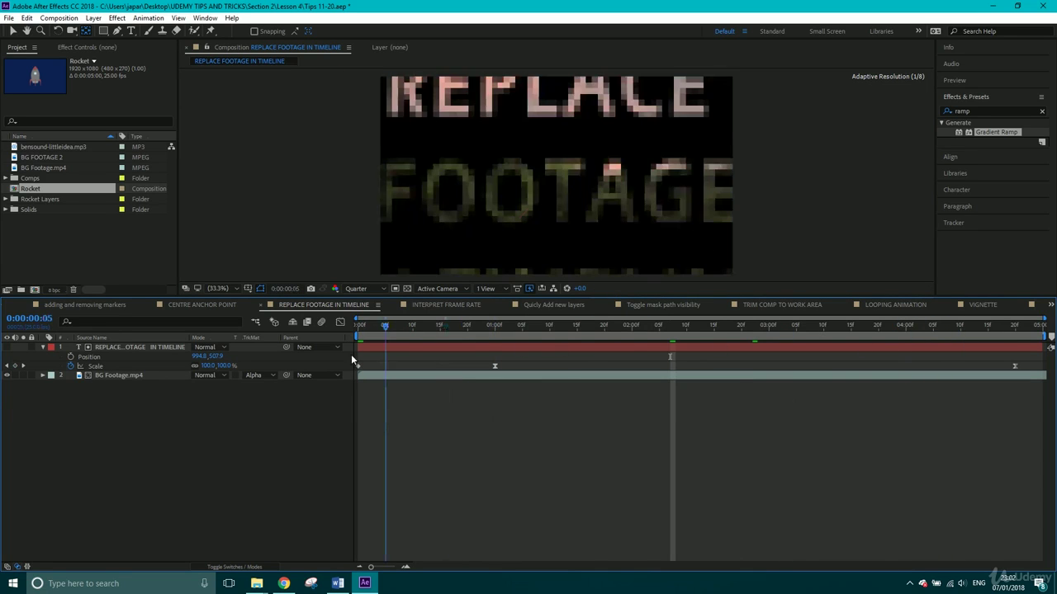
Replace the source of the BG Footage.mp4 layer with BG FOOTAGE 2 and check that layer's effects.
click(386, 376)
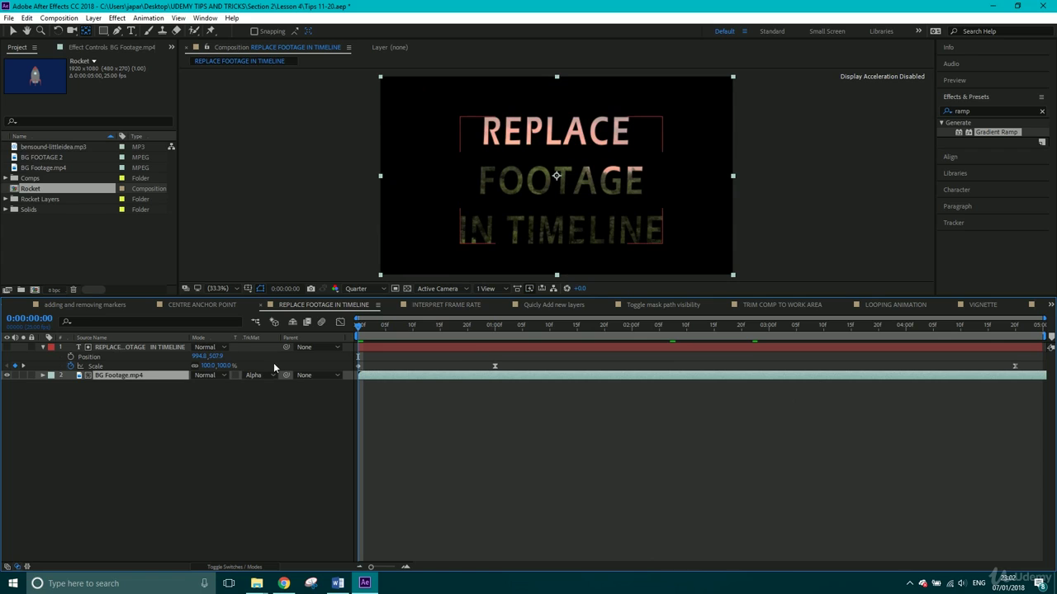
click(111, 47)
click(13, 50)
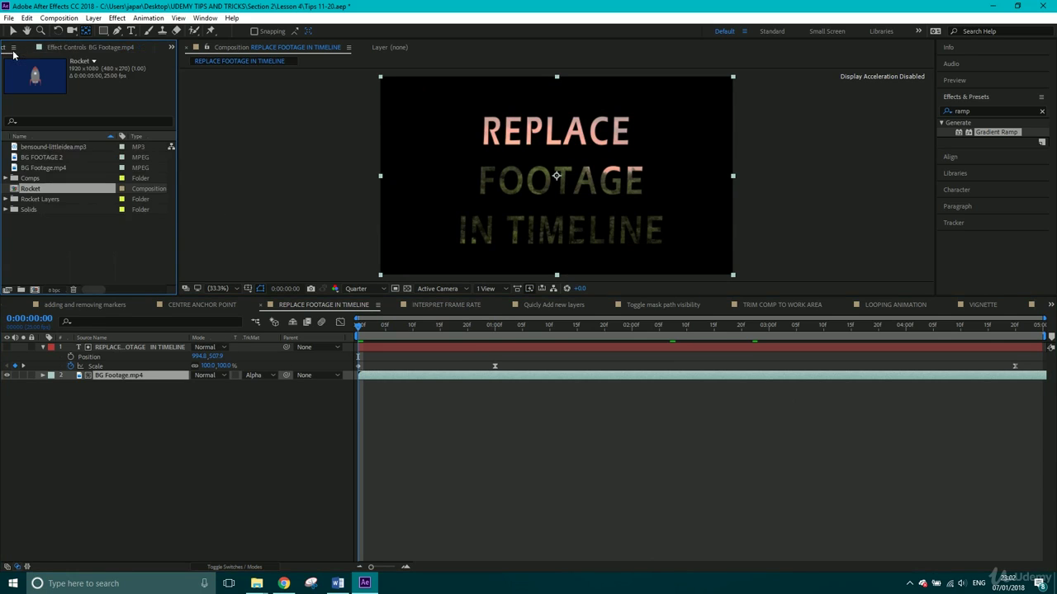
click(41, 158)
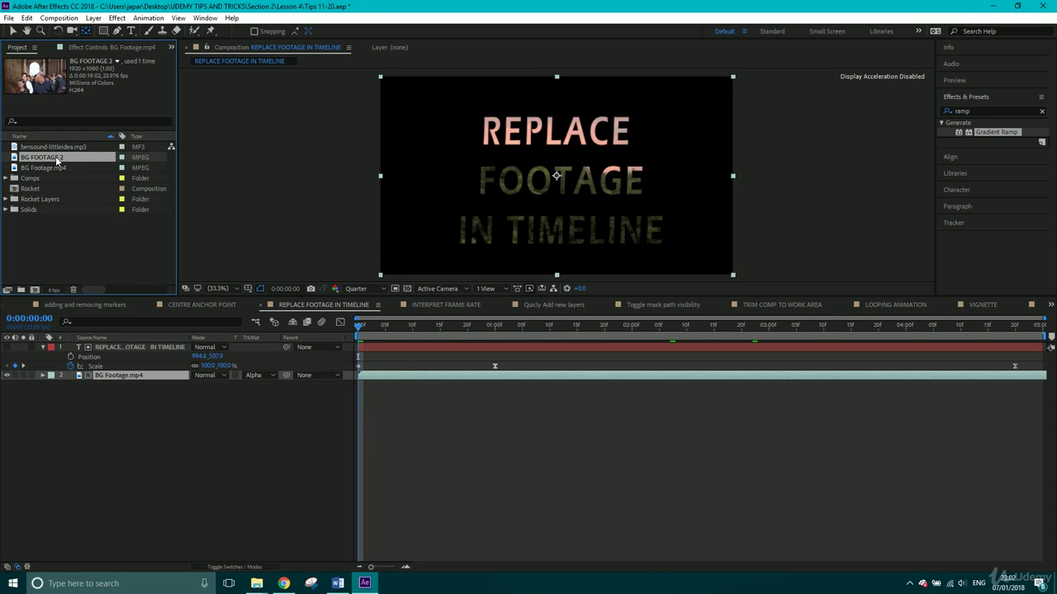
drag(57, 160, 116, 376)
click(93, 46)
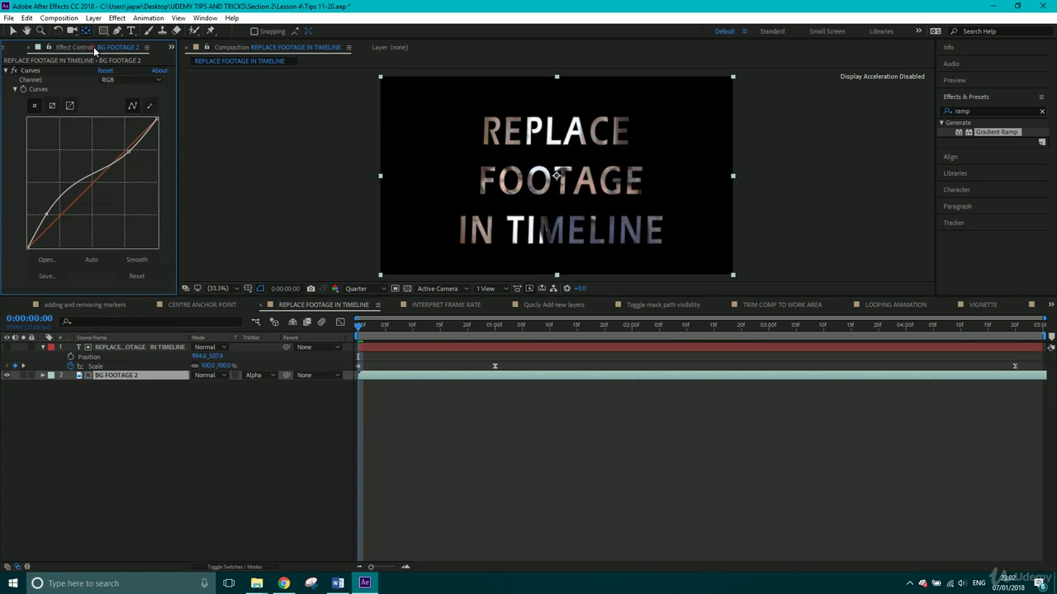
click(9, 48)
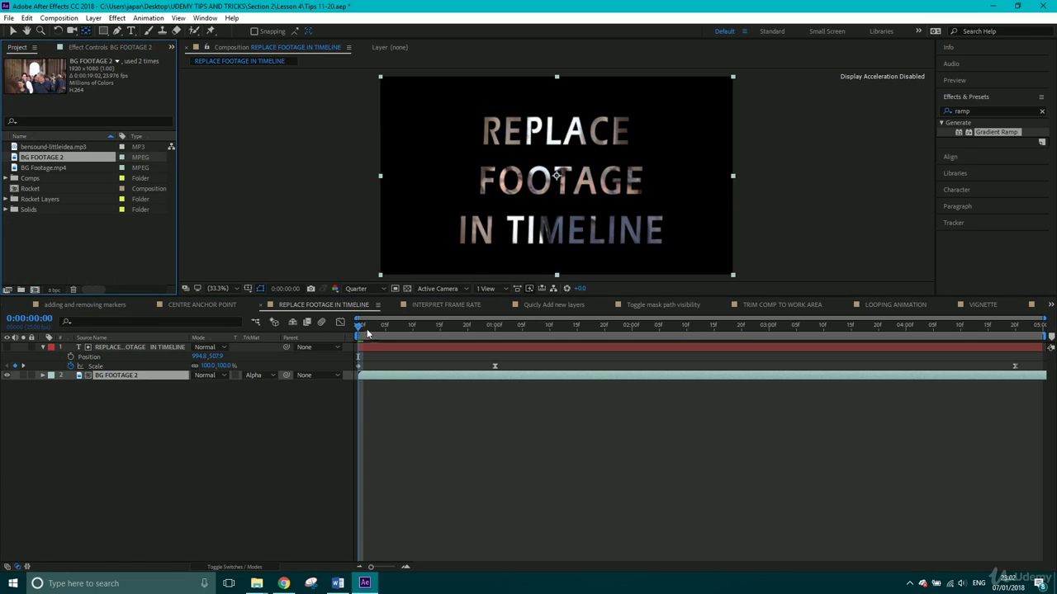
Scrub through the composition and examine the text animation and Curves effect on the replaced footage.
drag(368, 327, 840, 328)
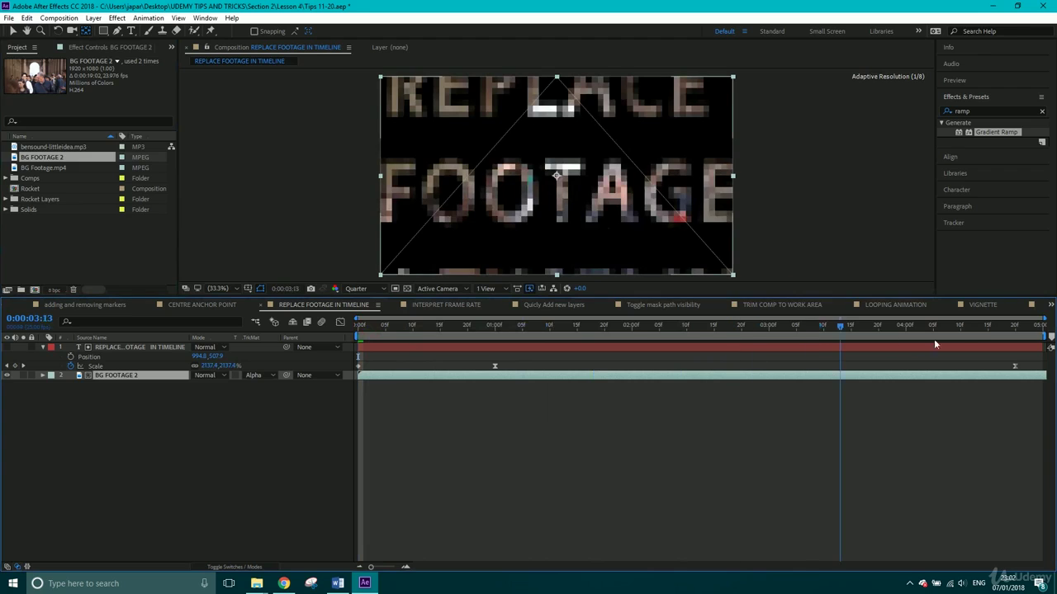
drag(933, 343, 986, 334)
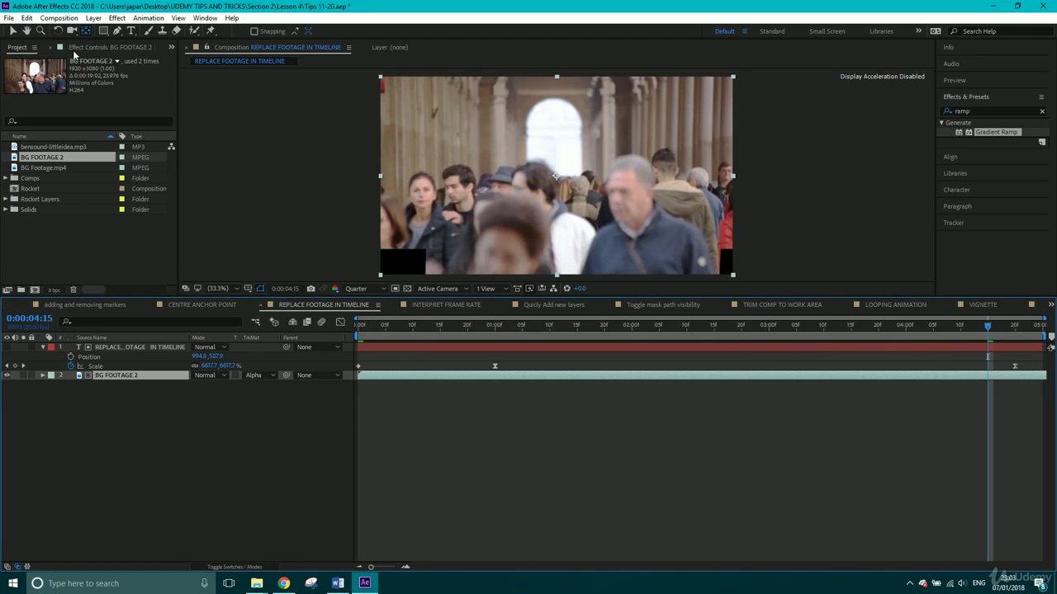
click(85, 48)
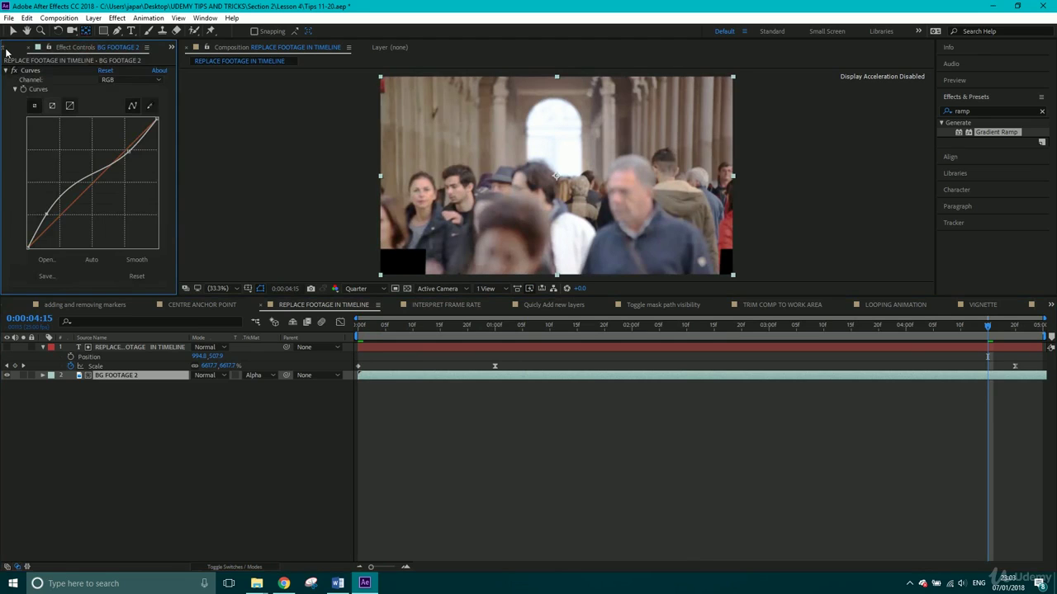
click(7, 49)
click(124, 348)
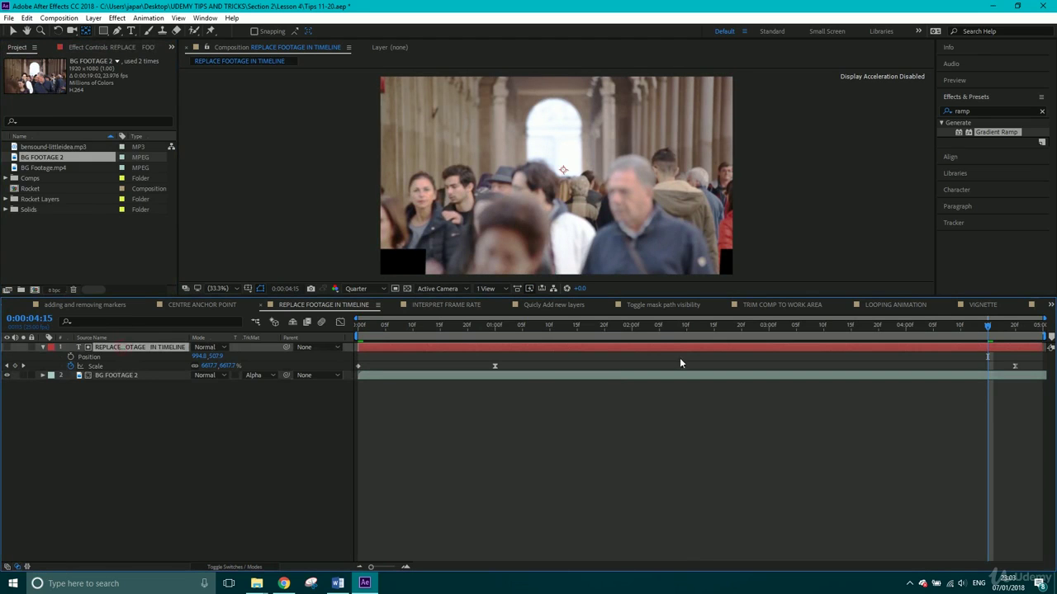
drag(990, 317, 506, 361)
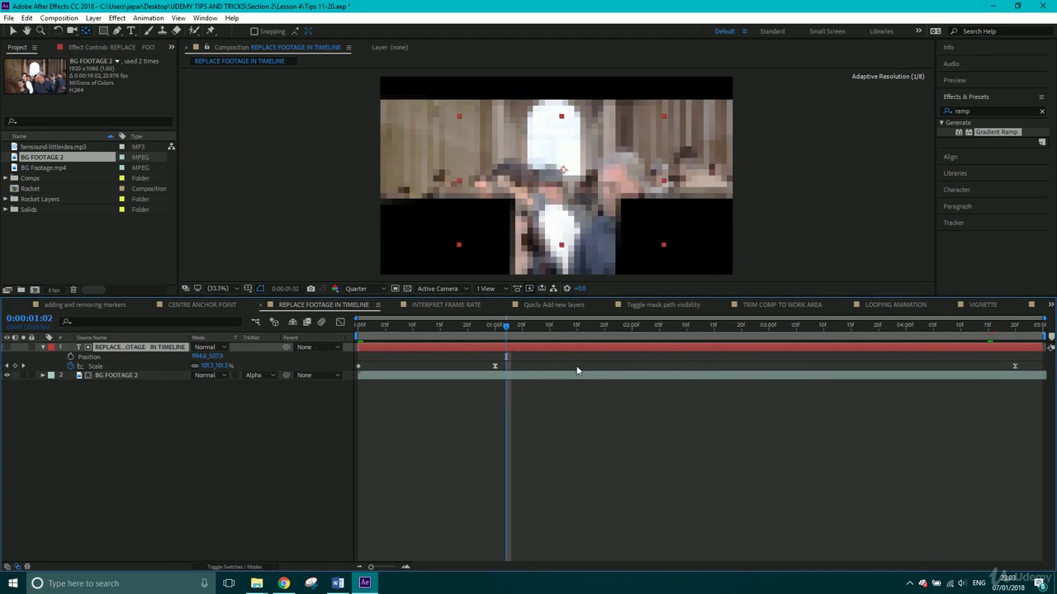
click(691, 322)
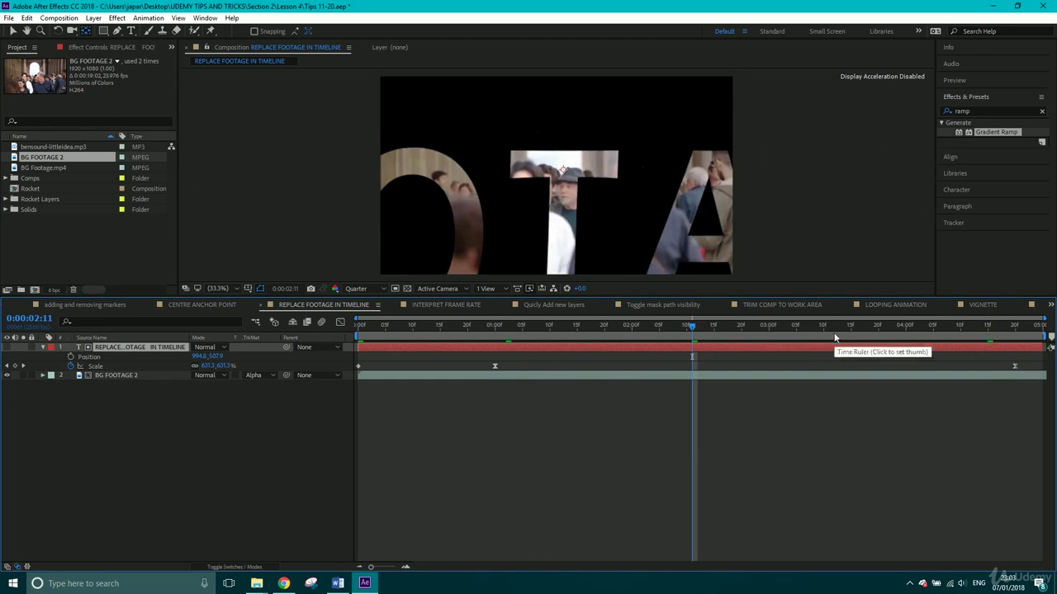
click(834, 338)
Undo the footage replacement and check the composition at 0:00:03:10.
key(ctrl+z)
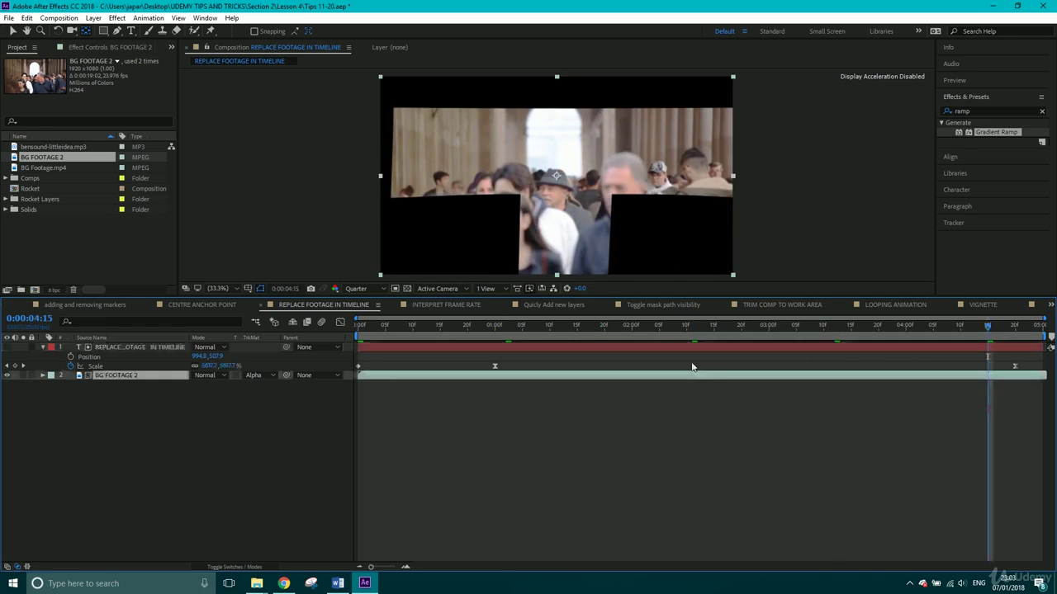
key(ctrl+z)
key(ctrl+z)
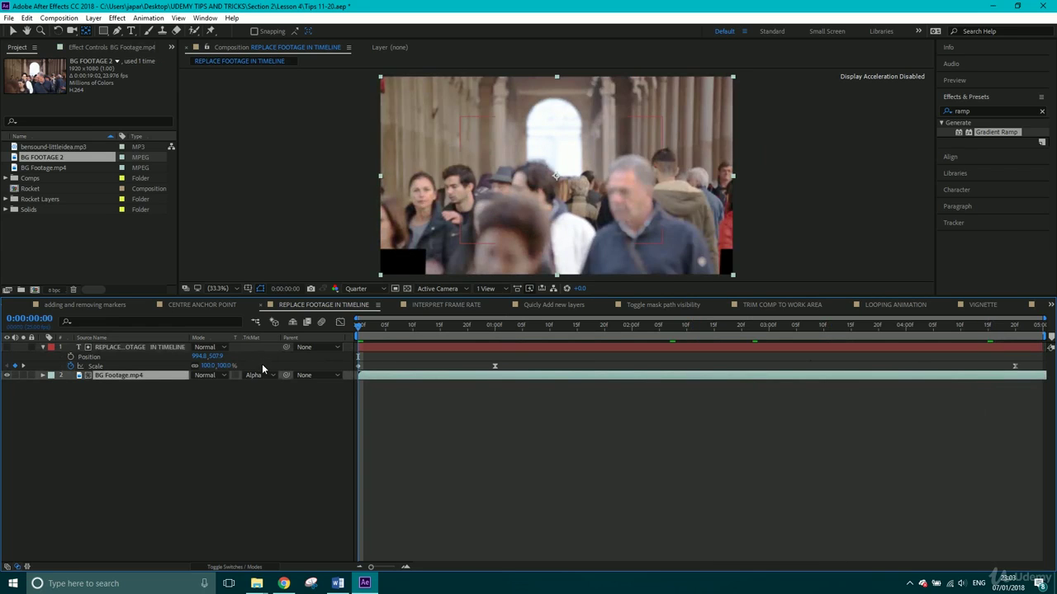
click(822, 326)
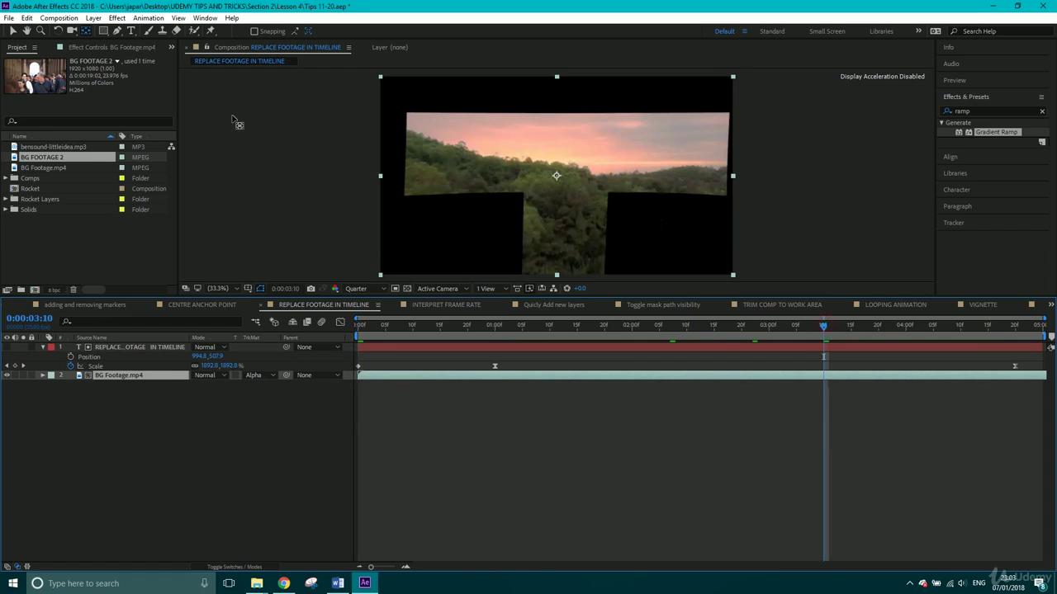
Try placing BG FOOTAGE 2 on the BG Footage.mp4 layer again, undo it and return to the REPLACE FOOTAGE IN TIMELINE composition.
click(104, 389)
click(118, 374)
drag(56, 161, 117, 380)
click(115, 47)
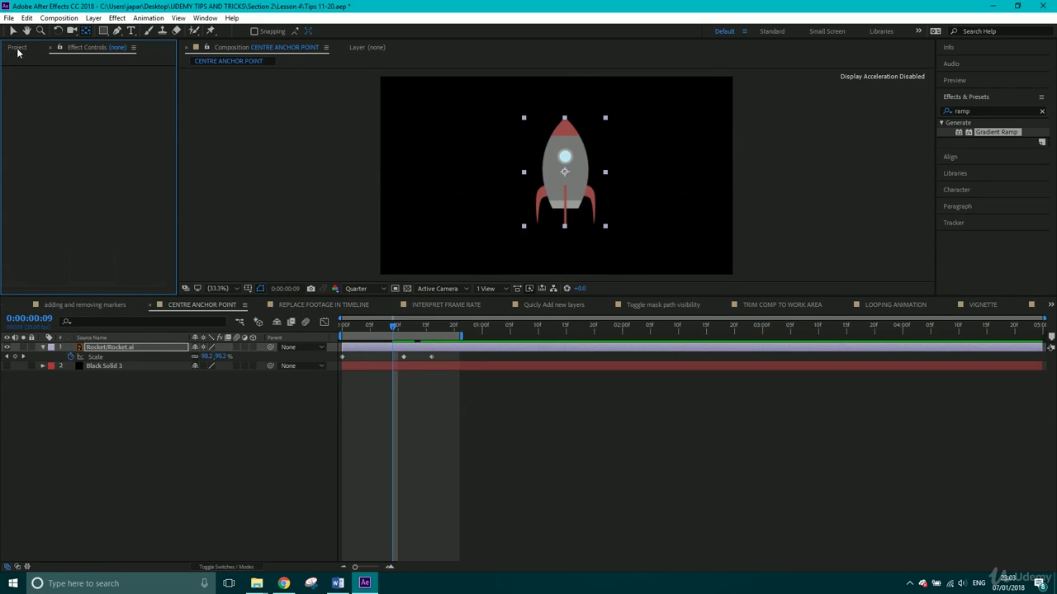
key(ctrl+z)
click(330, 304)
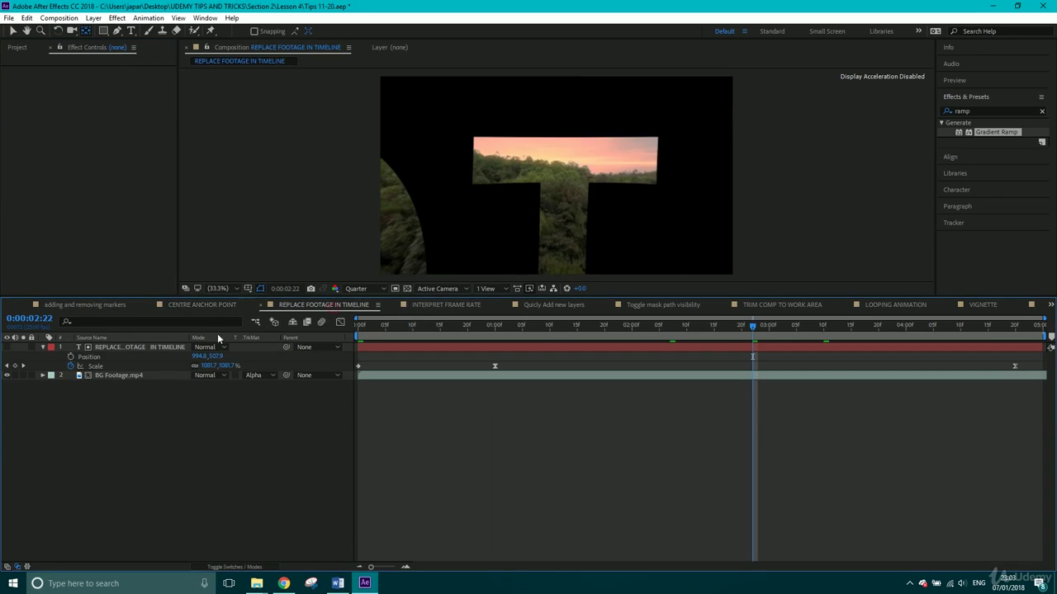
Delete the BG Footage.mp4 layer and add BG FOOTAGE 2 below the text layer.
click(136, 377)
key(Delete)
click(17, 47)
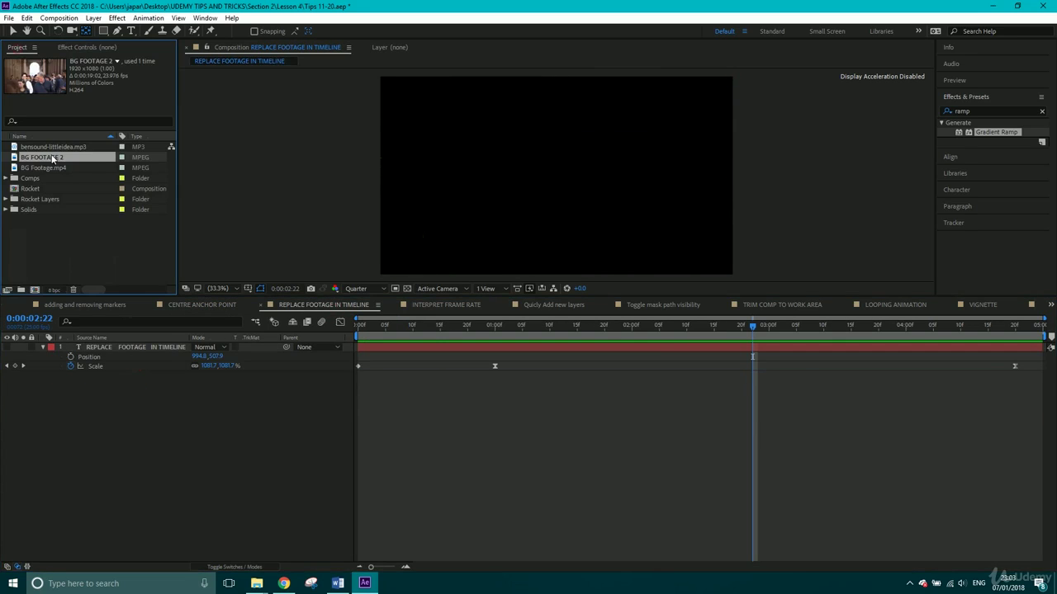
drag(41, 157, 107, 370)
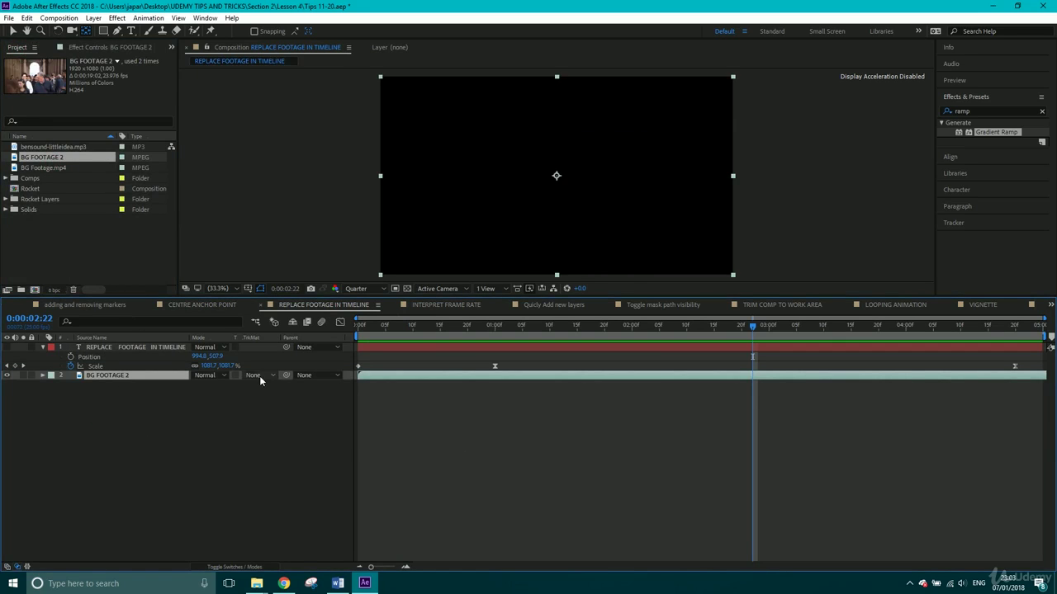
Set BG FOOTAGE 2's track matte to Alpha Matte using the text layer and inspect the layer's effects.
click(259, 376)
click(273, 400)
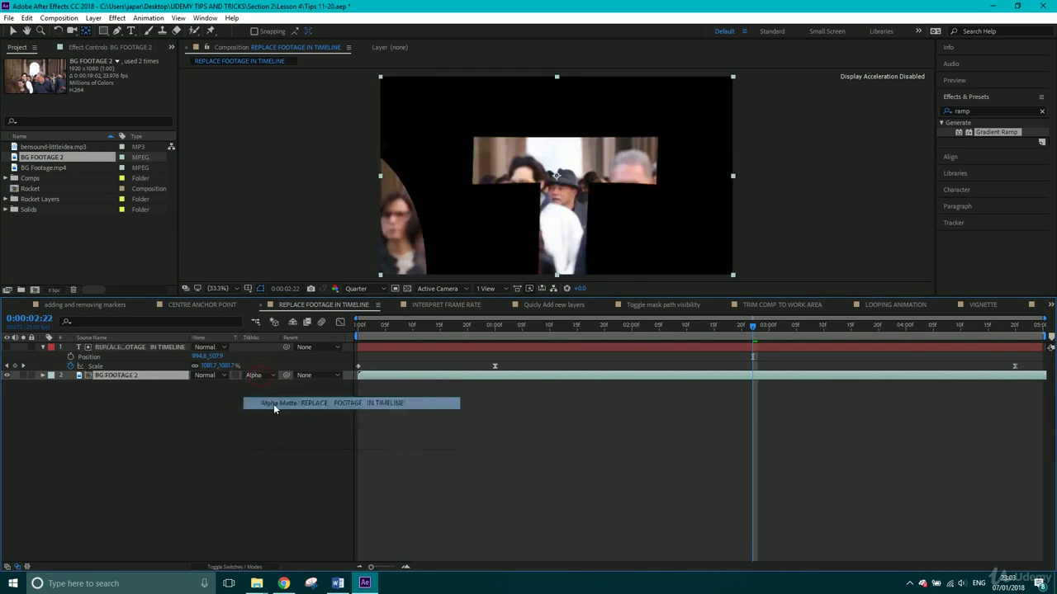
click(103, 48)
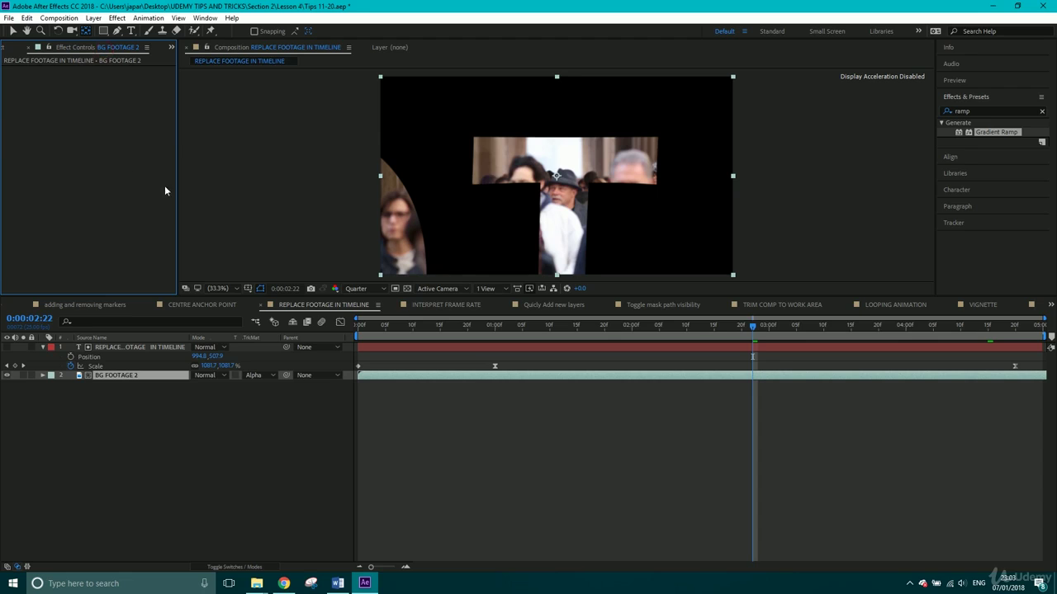
Switch to the INTERPRET FRAME RATE composition and preview the forest footage from the start to 0:00:03:06.
click(445, 305)
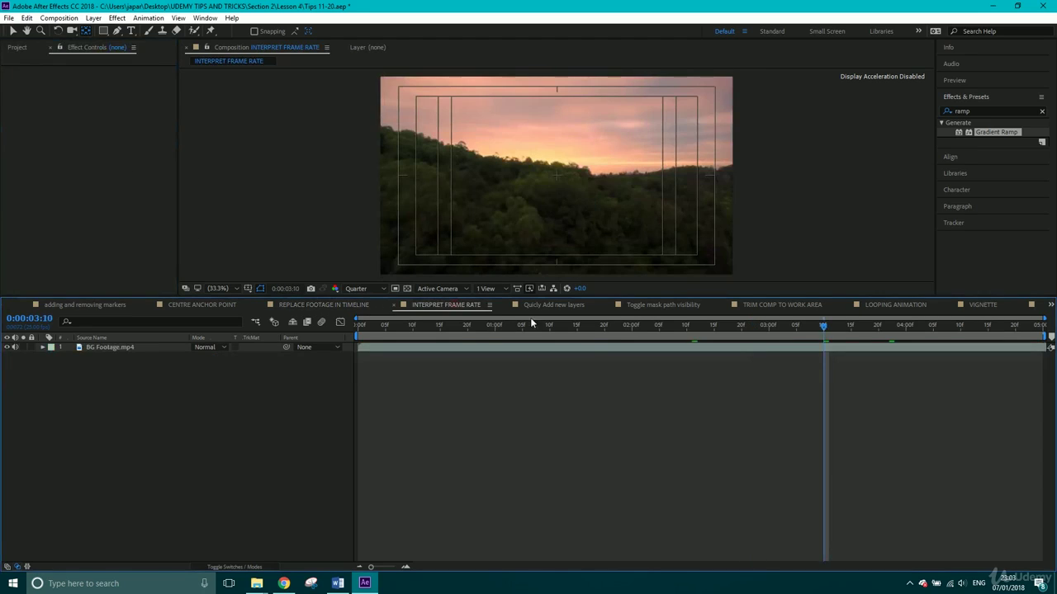
drag(478, 325, 367, 334)
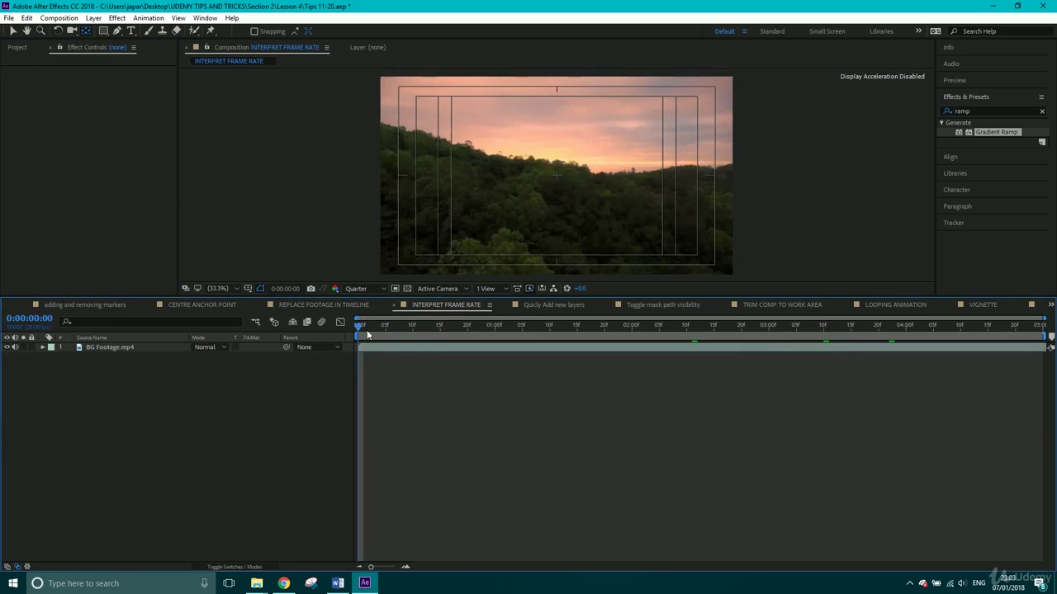
key(space)
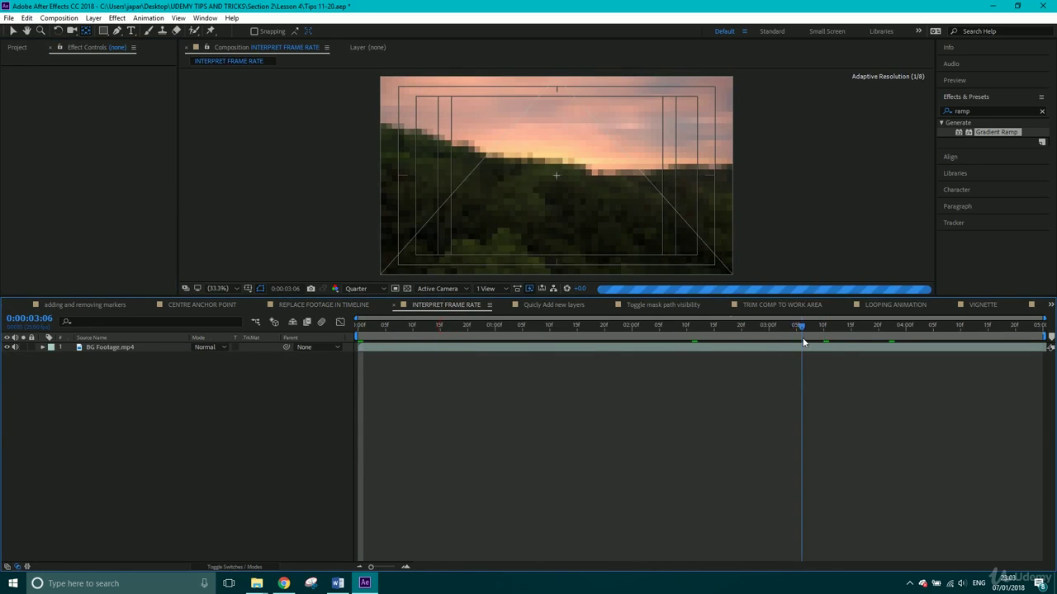
key(space)
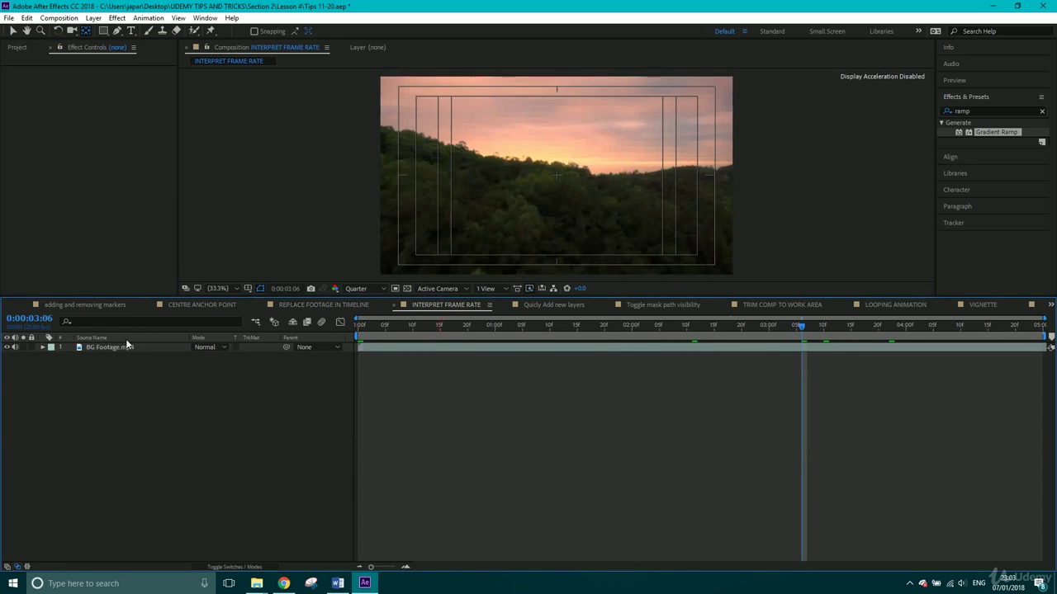
Check the Sequence Footage frame rate in the Import preferences and close the preferences with OK.
click(15, 48)
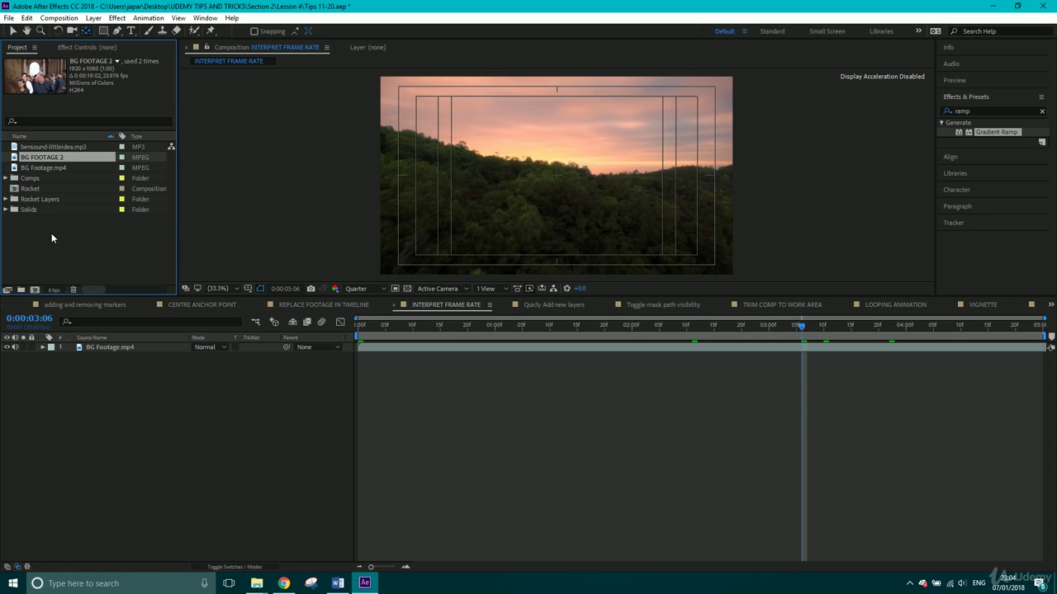
click(27, 17)
mouse_move(92, 327)
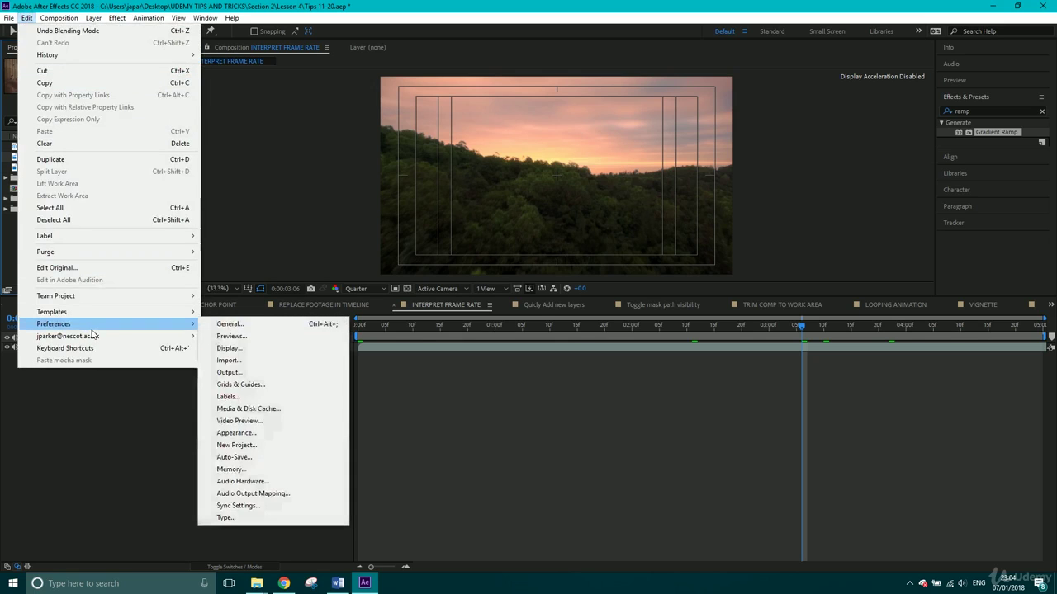
click(210, 323)
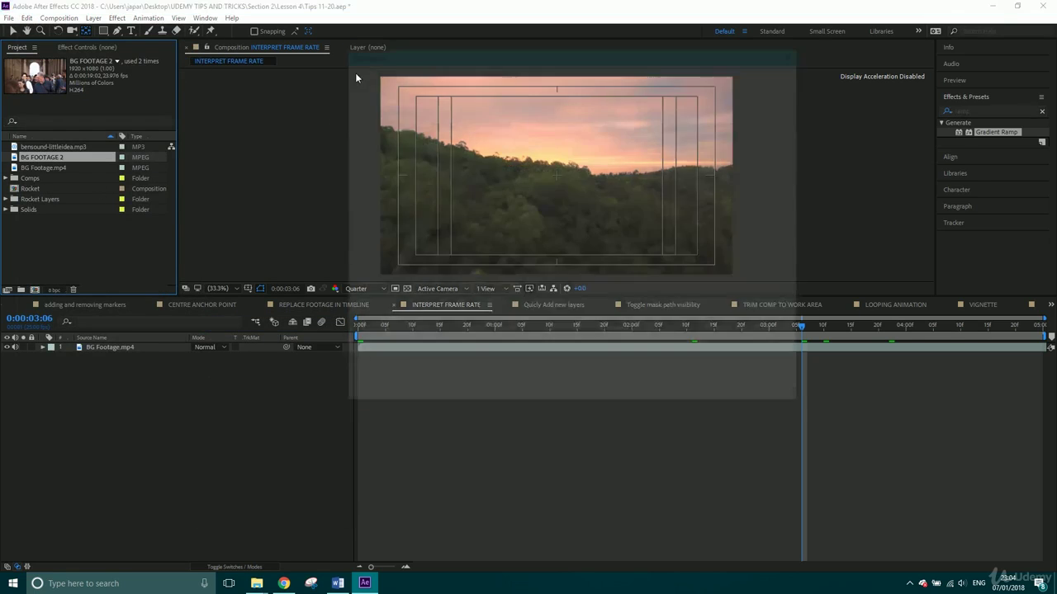
click(363, 110)
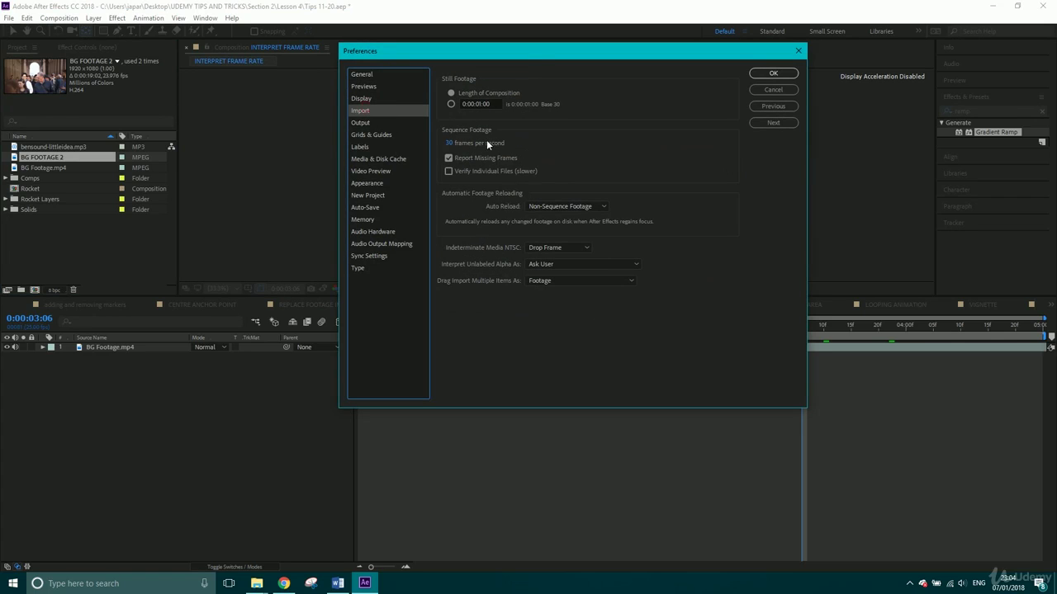
click(448, 157)
click(772, 75)
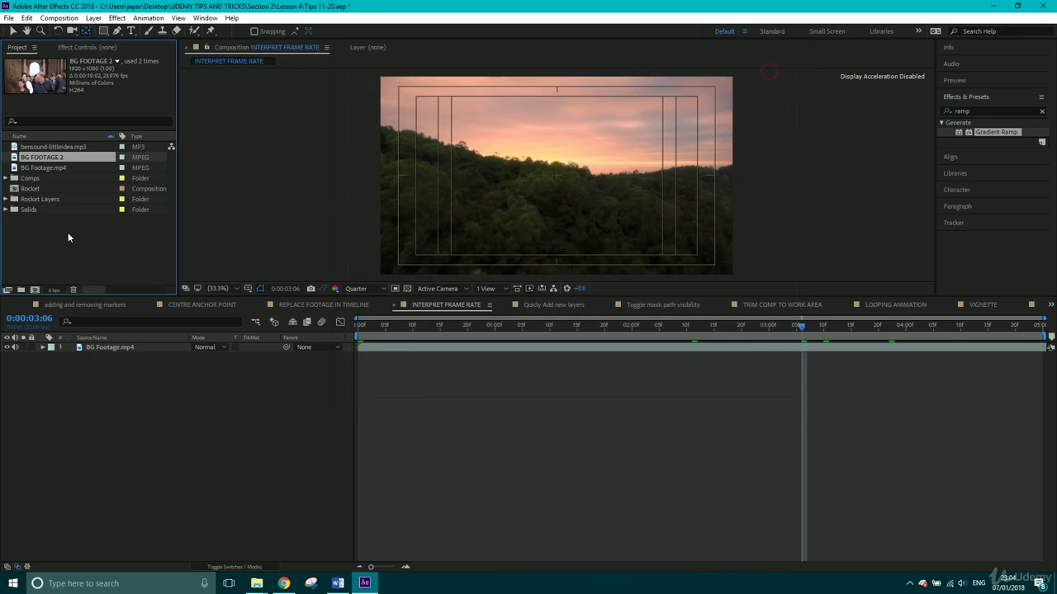
Import INTERPRET FRAME RATE_00000 as a TIFF sequence from Desktop > UDEMY TIPS AND TRICKS > Section 2 > Lesson 4 > INTERPRET FRAME RATE.
double_click(71, 248)
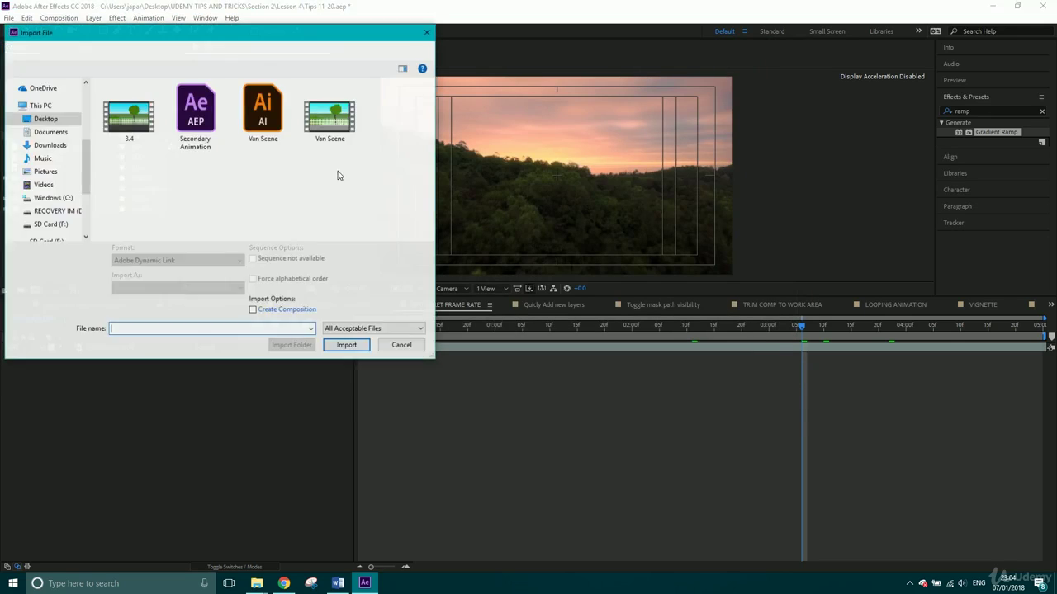
click(47, 118)
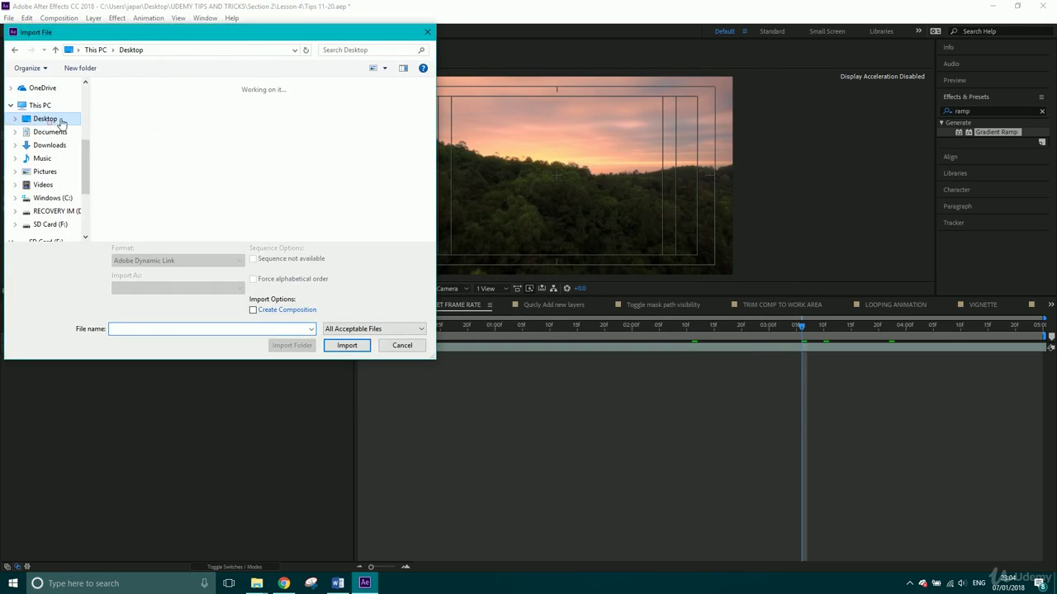
double_click(323, 194)
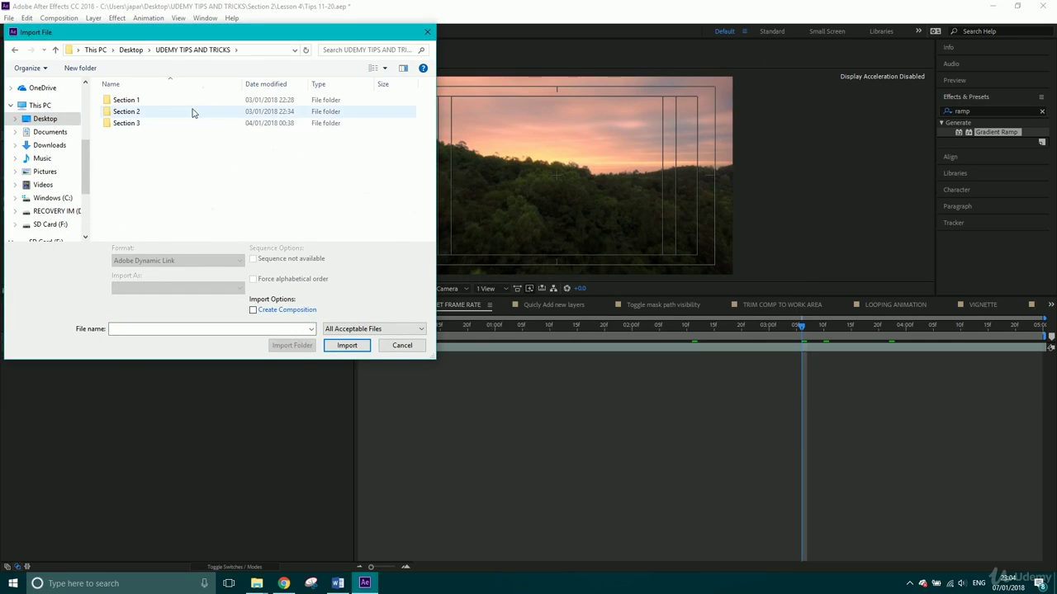
double_click(151, 112)
double_click(144, 135)
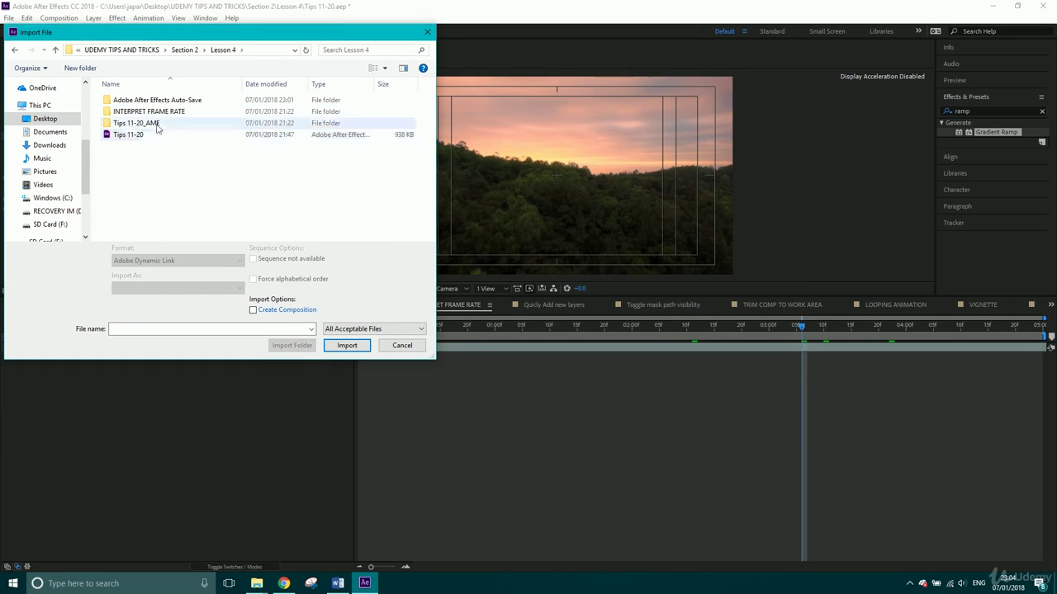
double_click(157, 112)
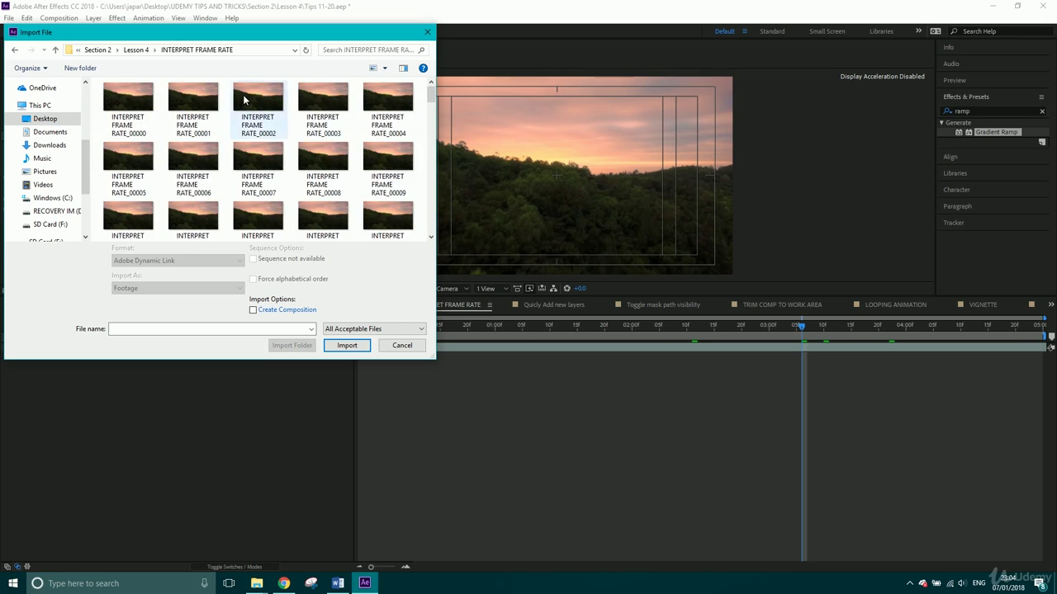
click(127, 101)
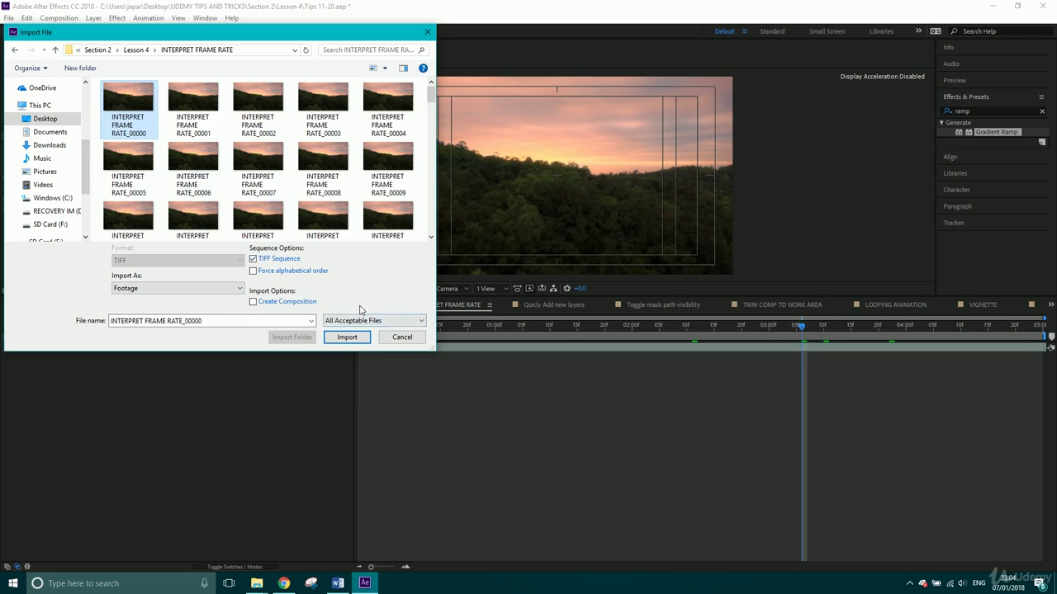
click(346, 337)
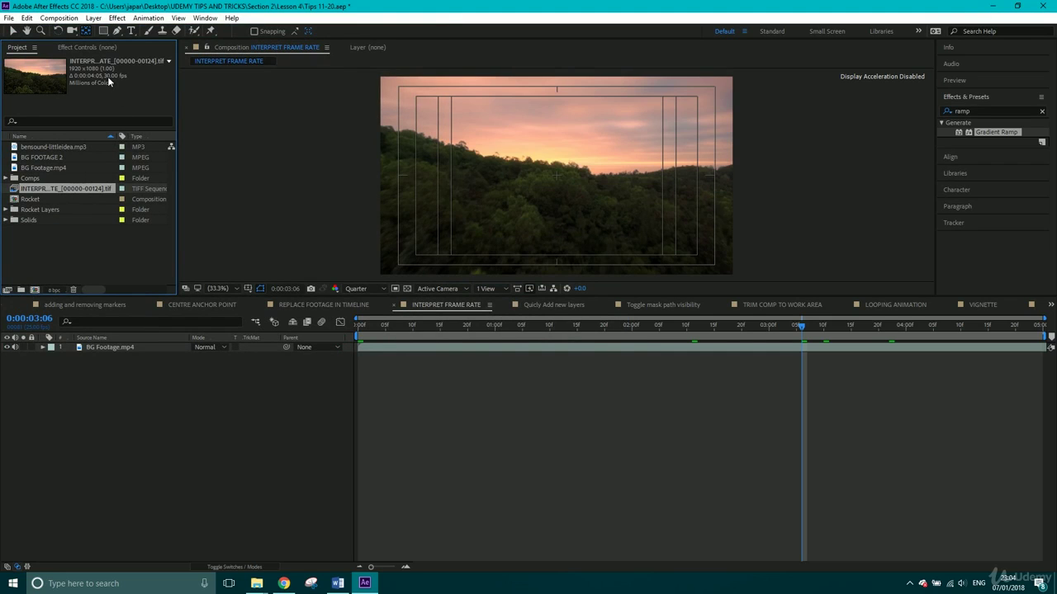
Interpret the imported TIFF sequence with an assumed frame rate of 25 frames per second.
right_click(66, 190)
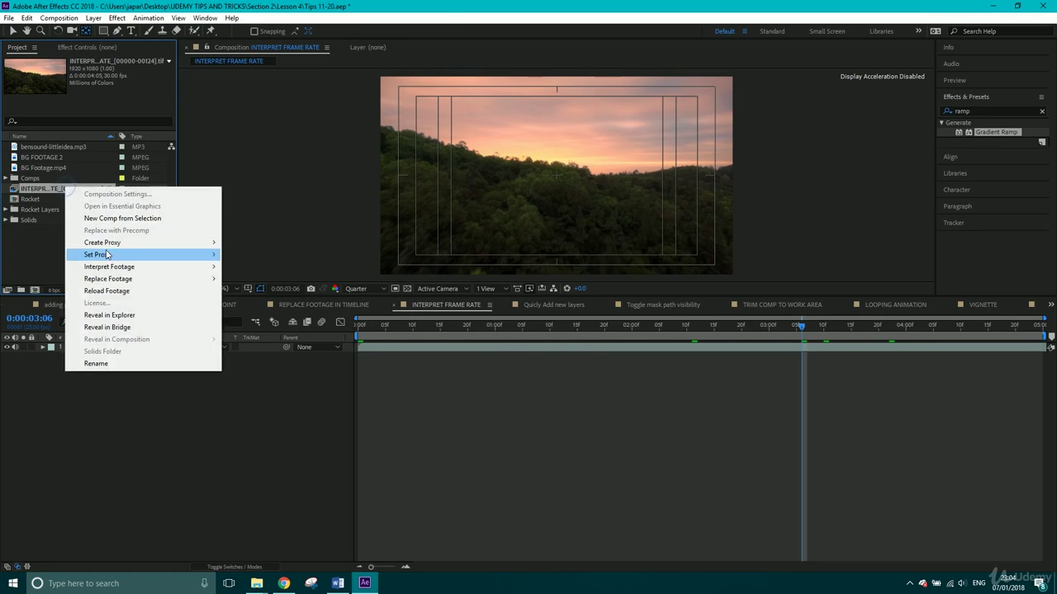
mouse_move(112, 272)
click(247, 267)
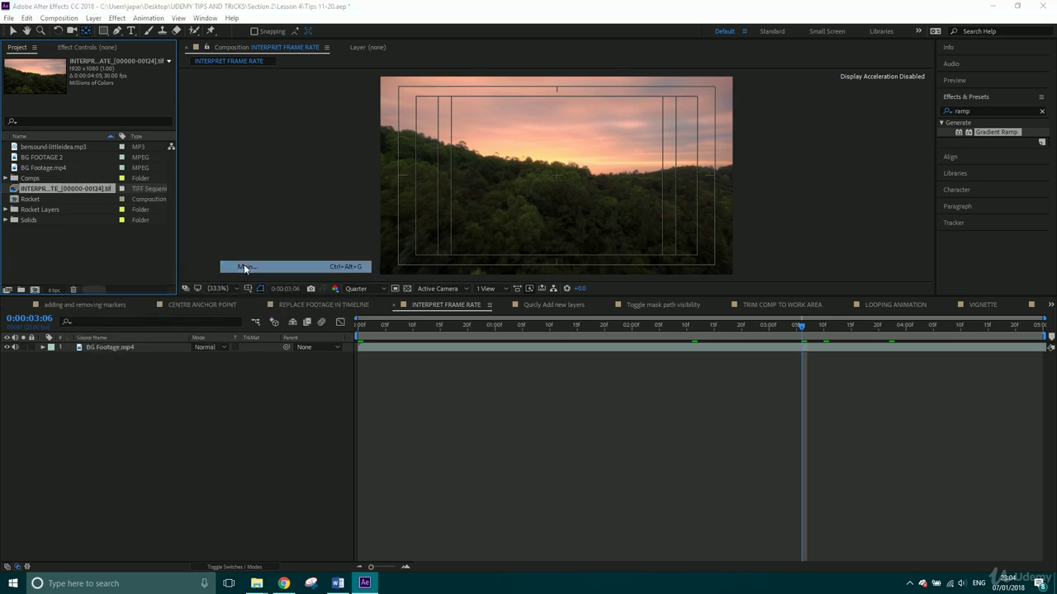
drag(166, 14, 383, 28)
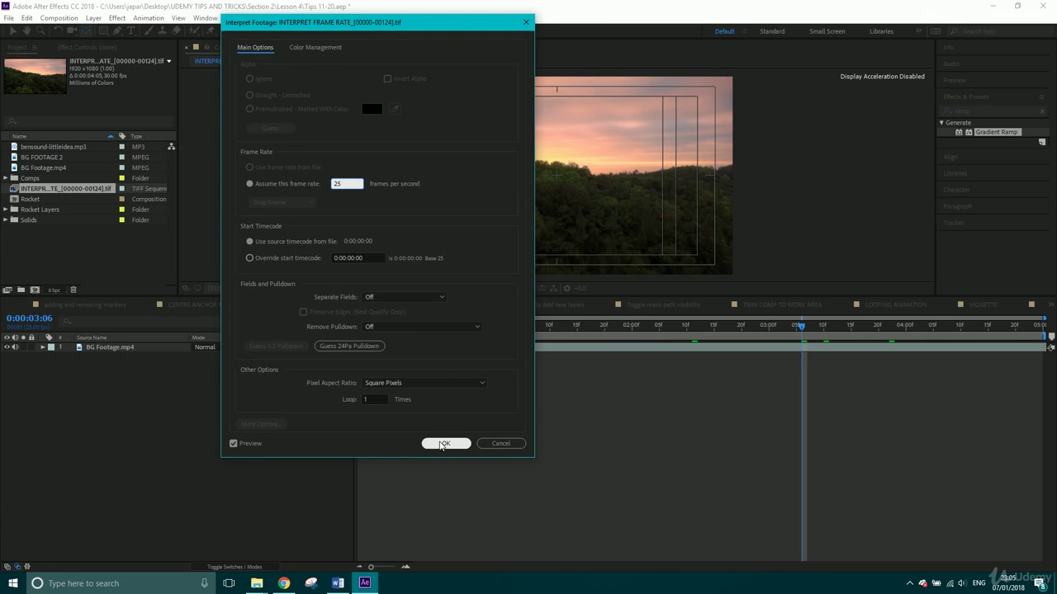
click(446, 443)
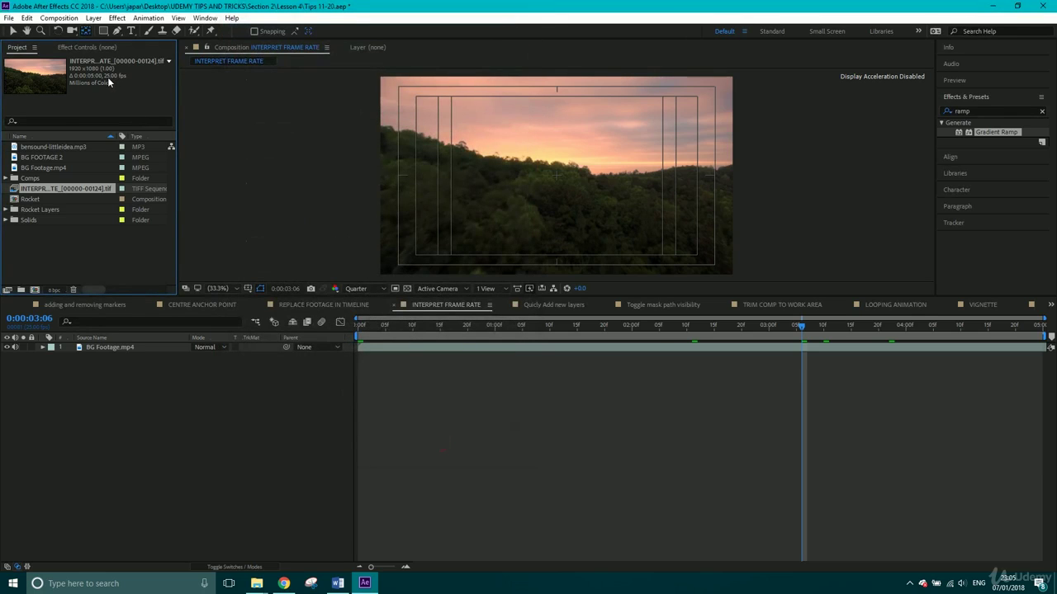
Add the TIFF sequence above the BG Footage.mp4 layer and toggle its visibility to compare the two.
drag(73, 190, 113, 351)
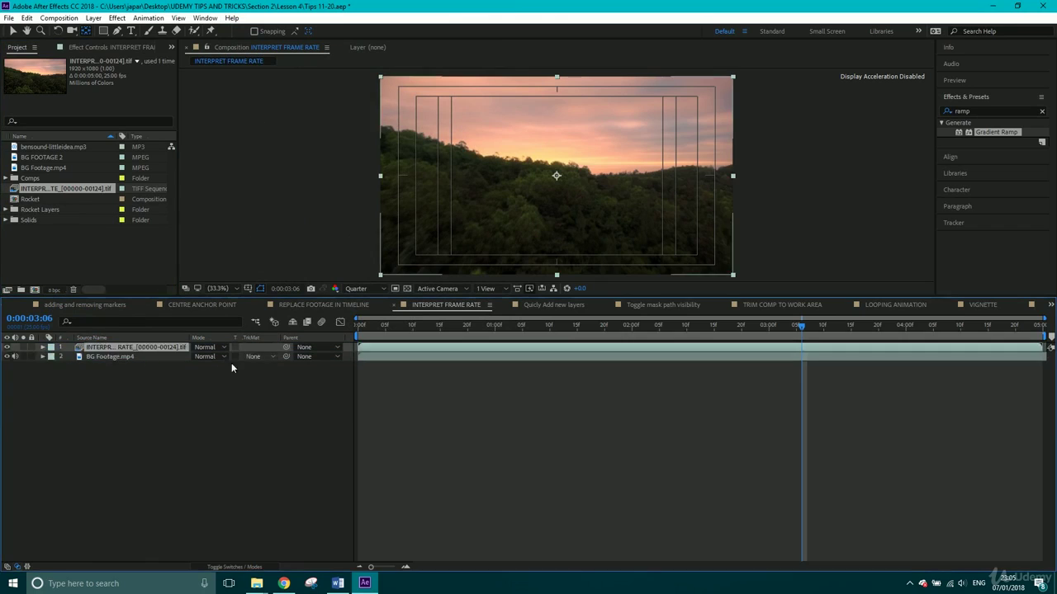
click(120, 356)
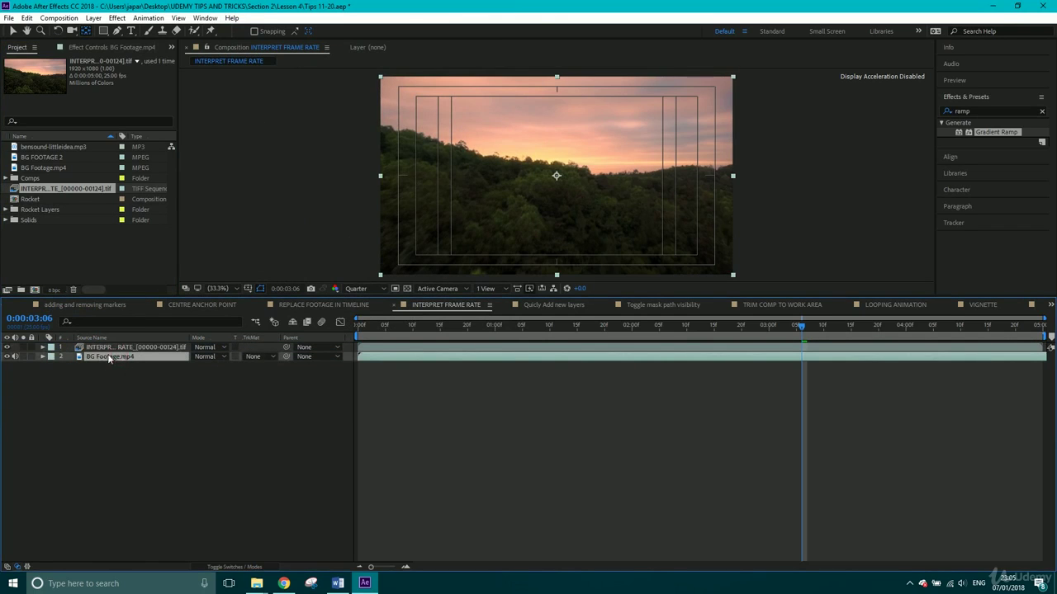
click(7, 348)
click(6, 348)
click(7, 348)
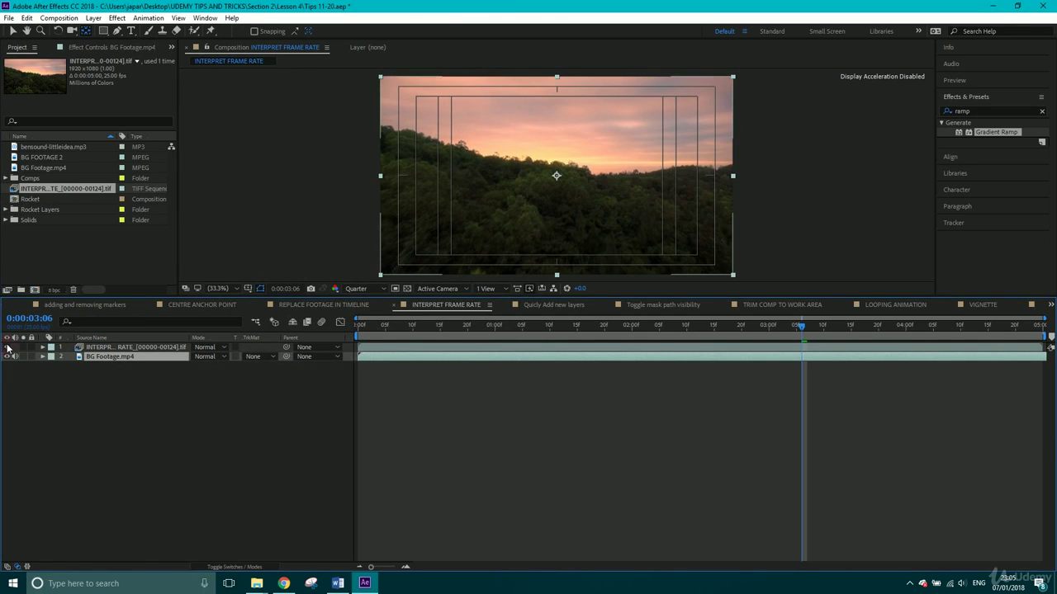
click(7, 347)
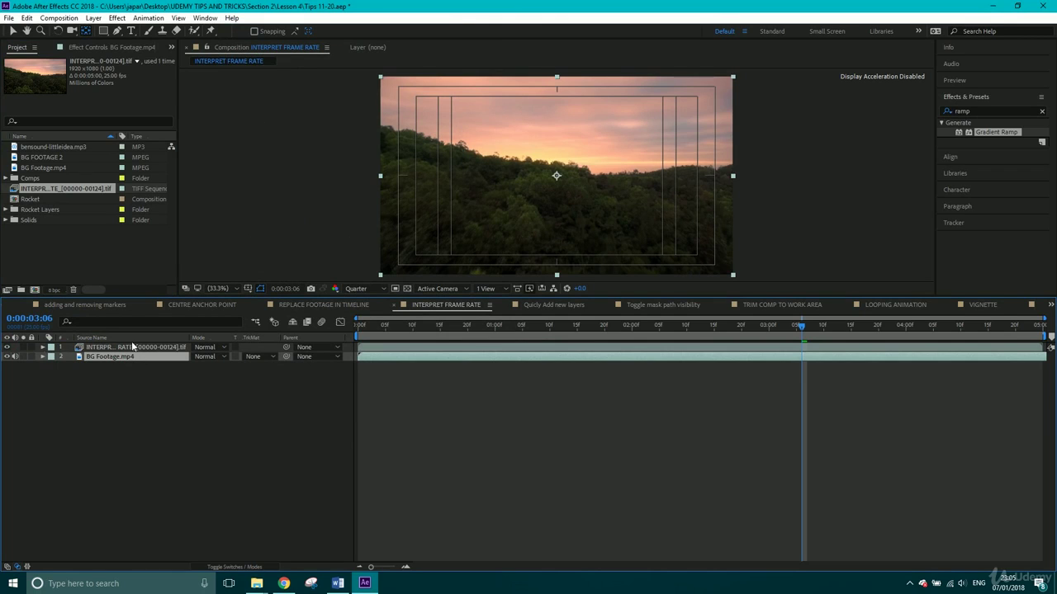
Move to 0:00:04:08 and compare the TIFF sequence with BG Footage.mp4 by toggling the sequence layer's visibility.
click(131, 346)
click(952, 330)
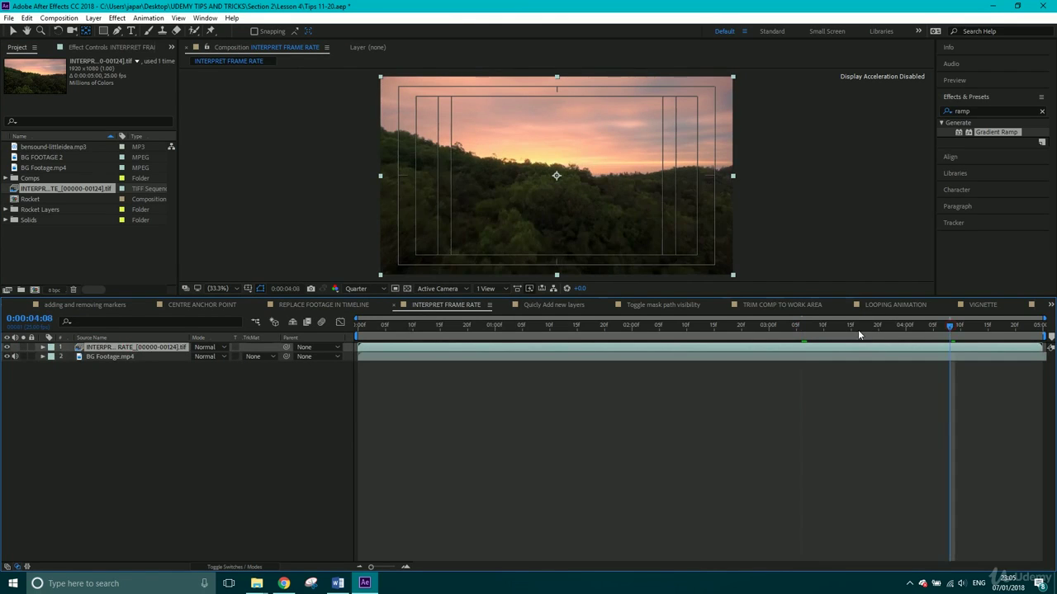
click(7, 347)
click(7, 348)
click(7, 348)
click(8, 347)
click(8, 347)
click(7, 348)
Change the TIFF sequence's assumed frame rate to 30 frames per second.
right_click(54, 189)
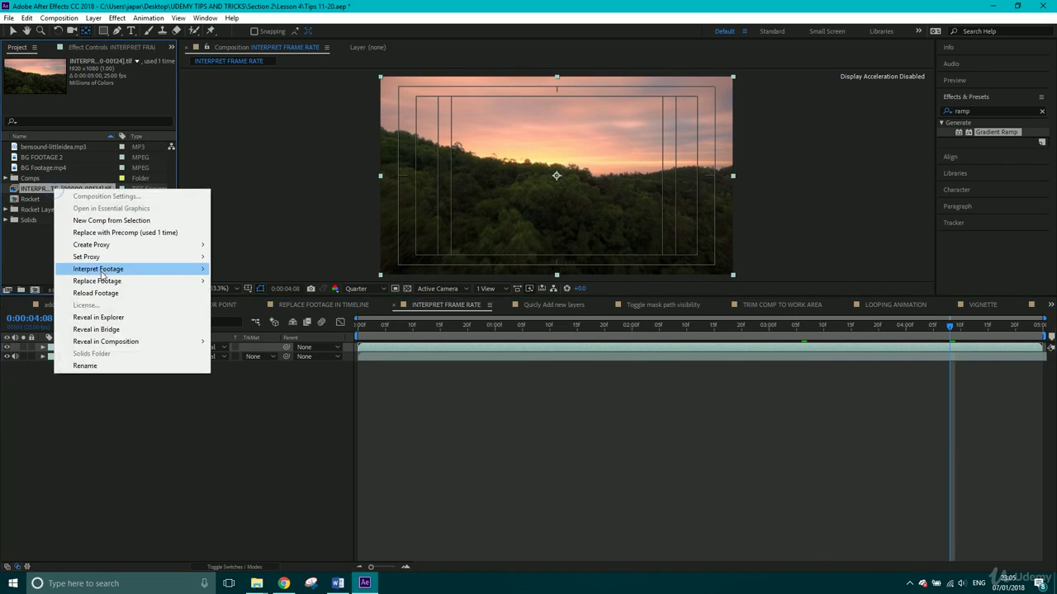
mouse_move(98, 285)
mouse_move(132, 269)
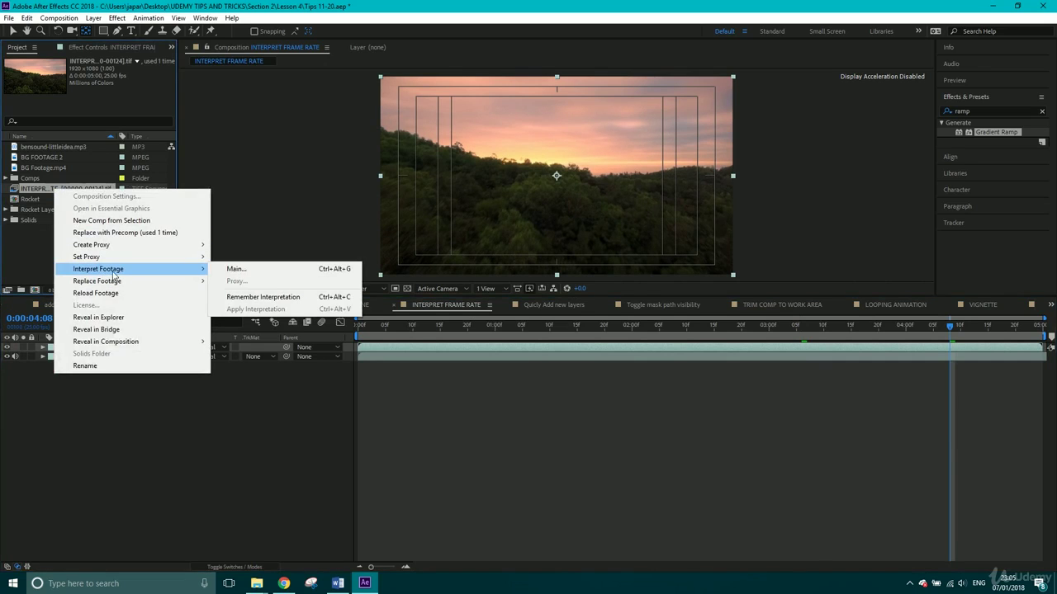
click(229, 269)
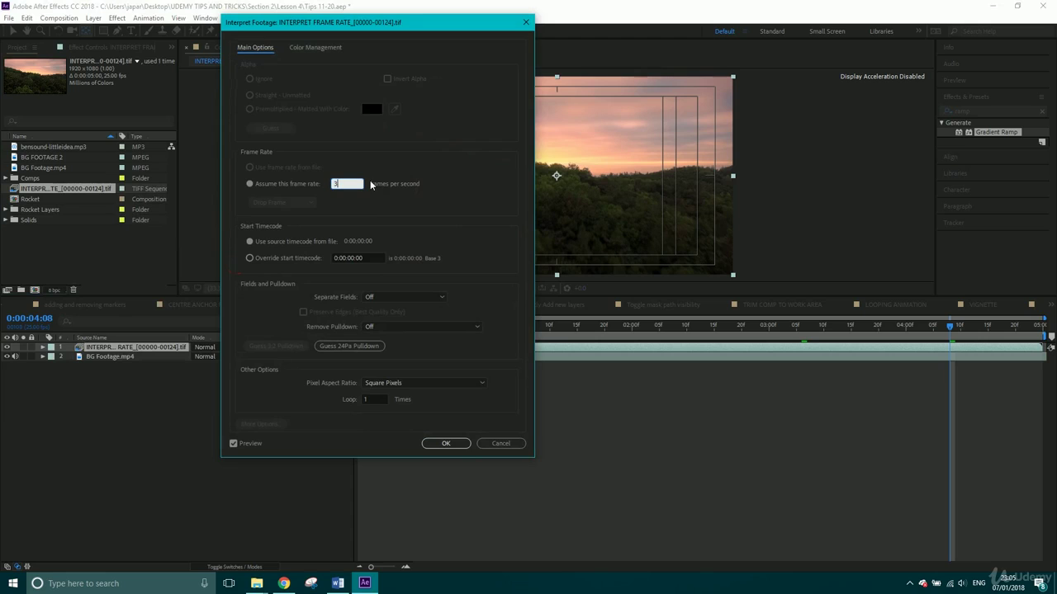
text(30)
click(445, 444)
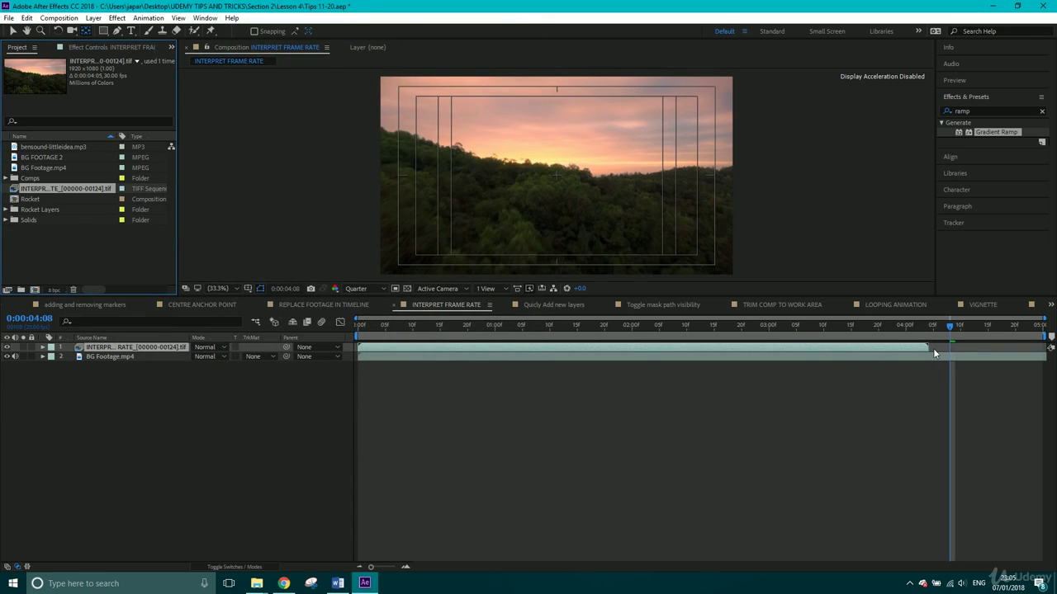
Move to 0:00:03:22 and toggle the TIFF sequence layer's visibility to compare its timing with BG Footage.mp4.
click(891, 326)
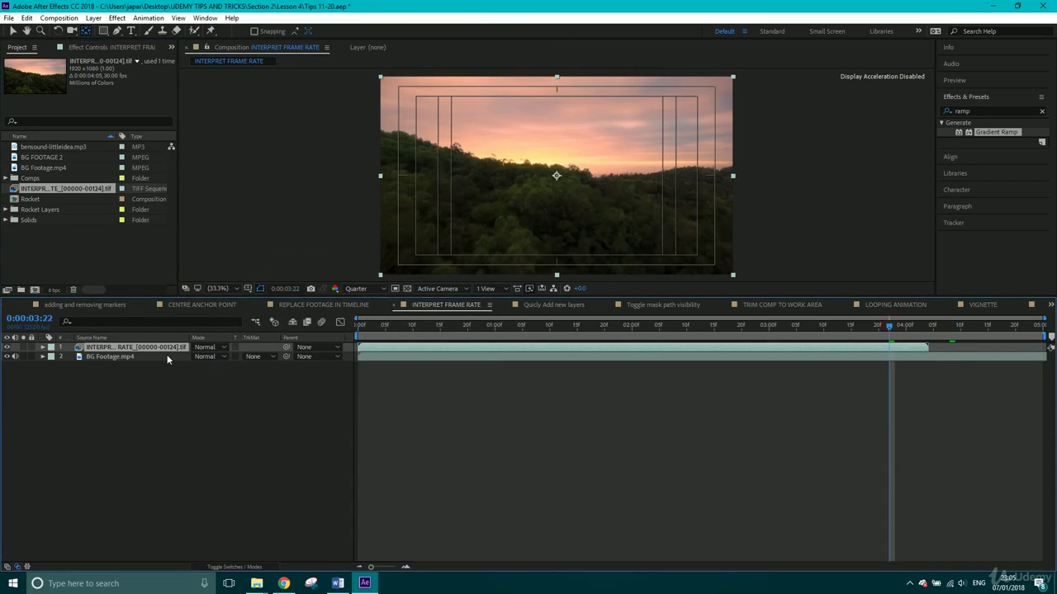
click(6, 346)
click(6, 347)
click(6, 346)
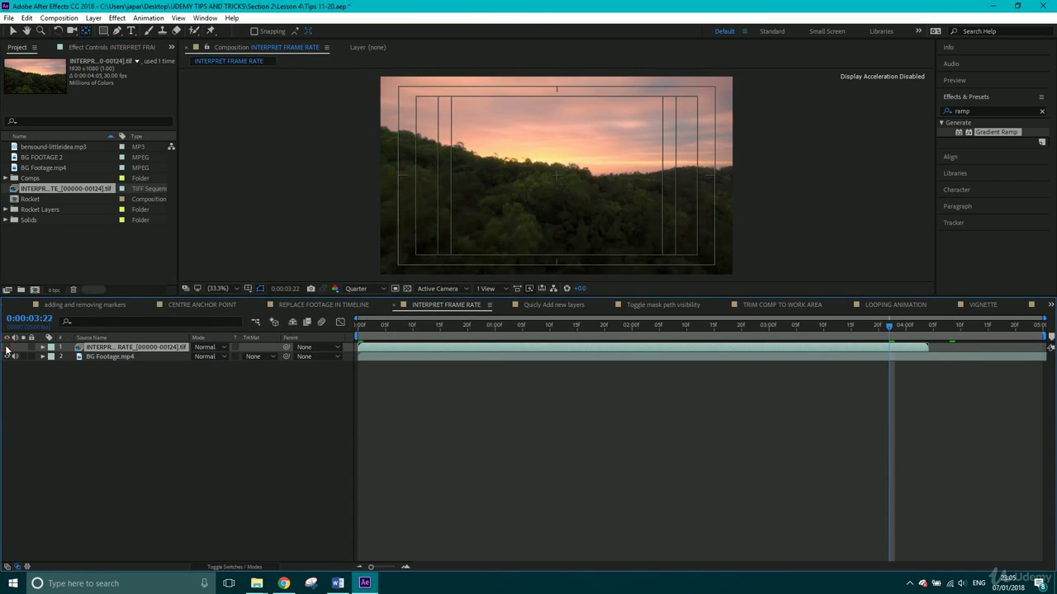
click(7, 347)
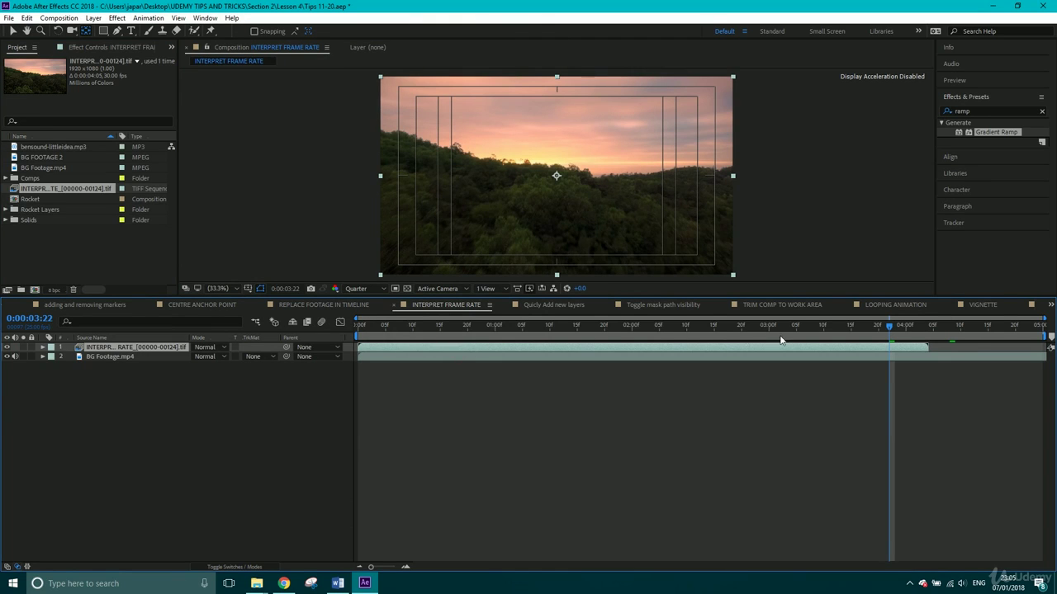
Compare the two timeline layers and review the footage details of BG FOOTAGE 2 and BG Footage.mp4.
click(686, 355)
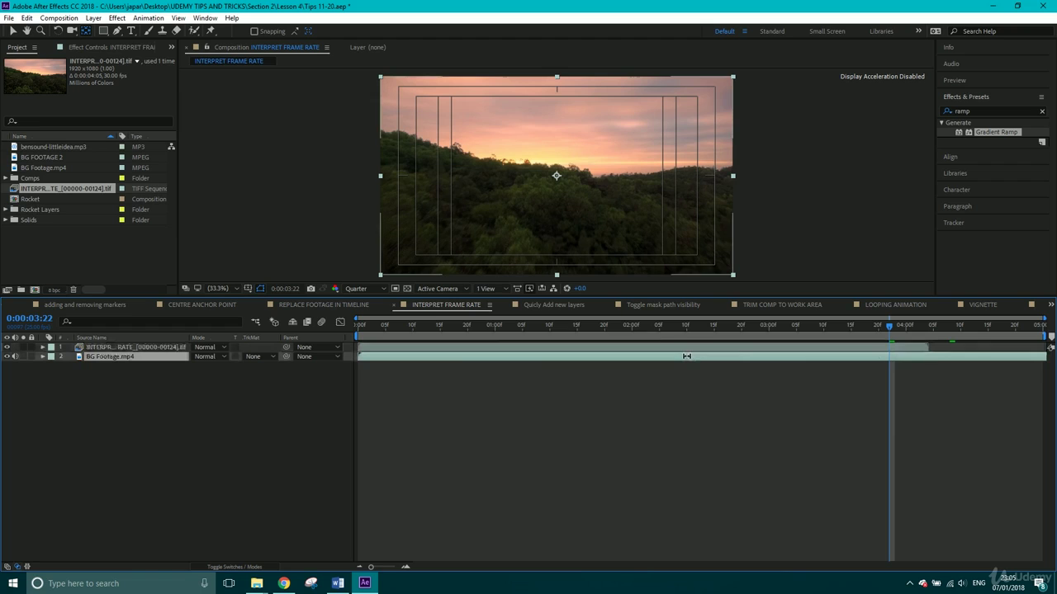
click(132, 347)
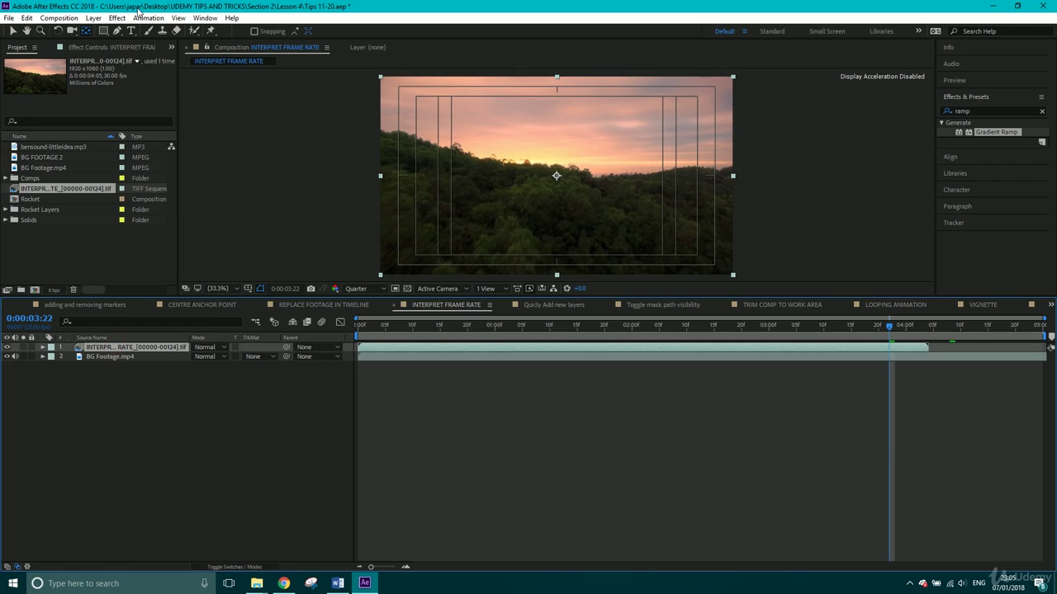
click(66, 158)
click(65, 167)
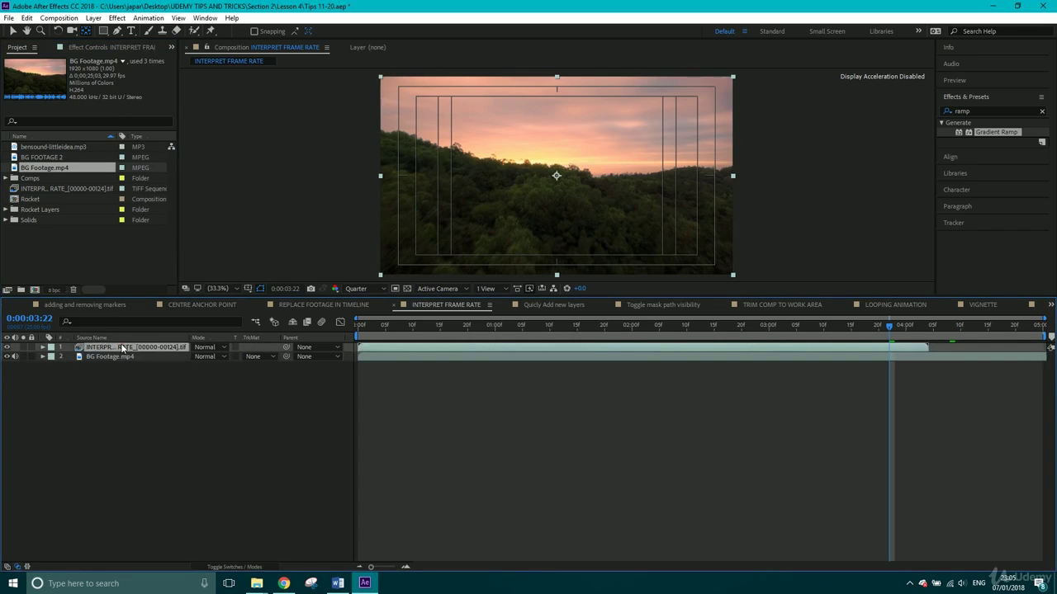
Set the TIFF sequence's assumed frame rate back to 25 frames per second.
click(56, 188)
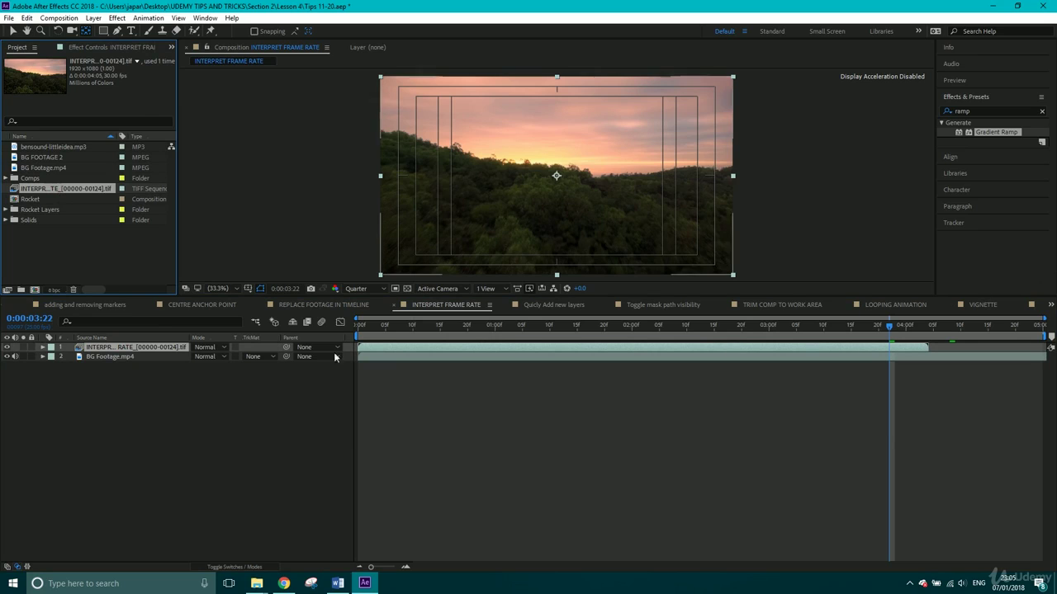
right_click(46, 189)
mouse_move(124, 270)
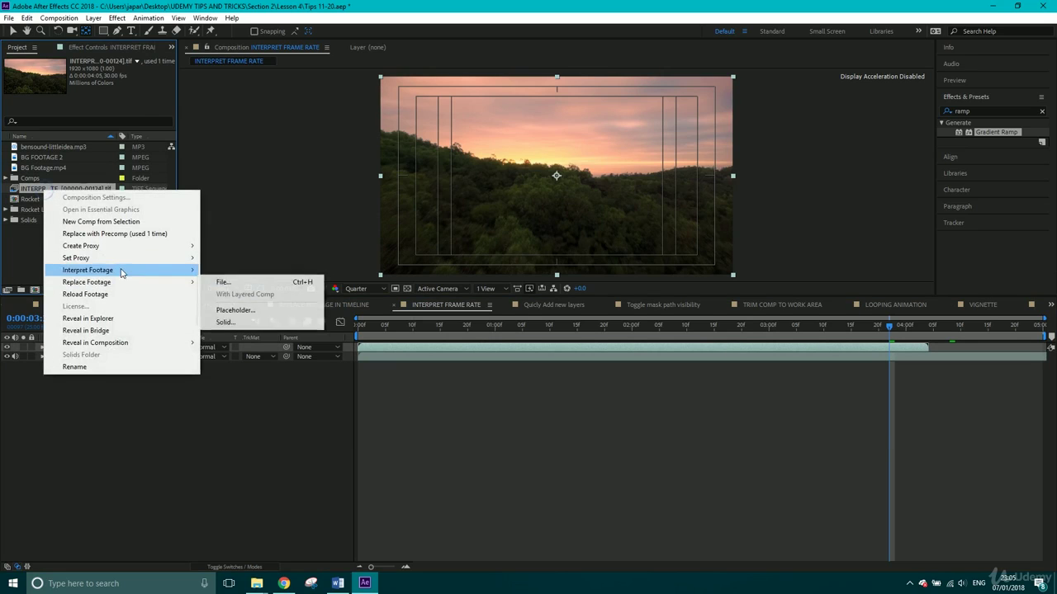
click(248, 270)
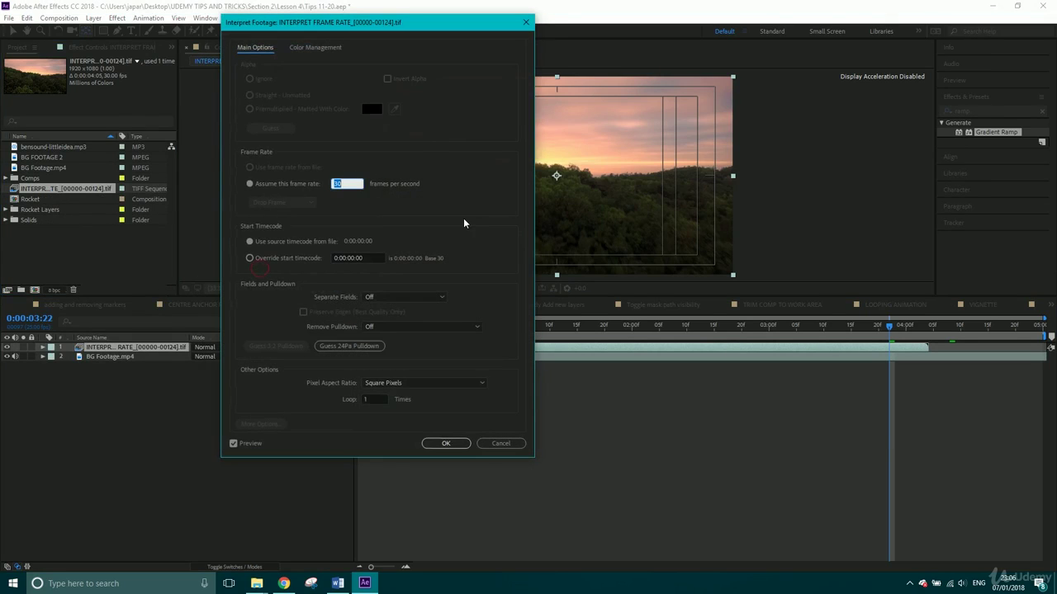
text(25)
click(446, 443)
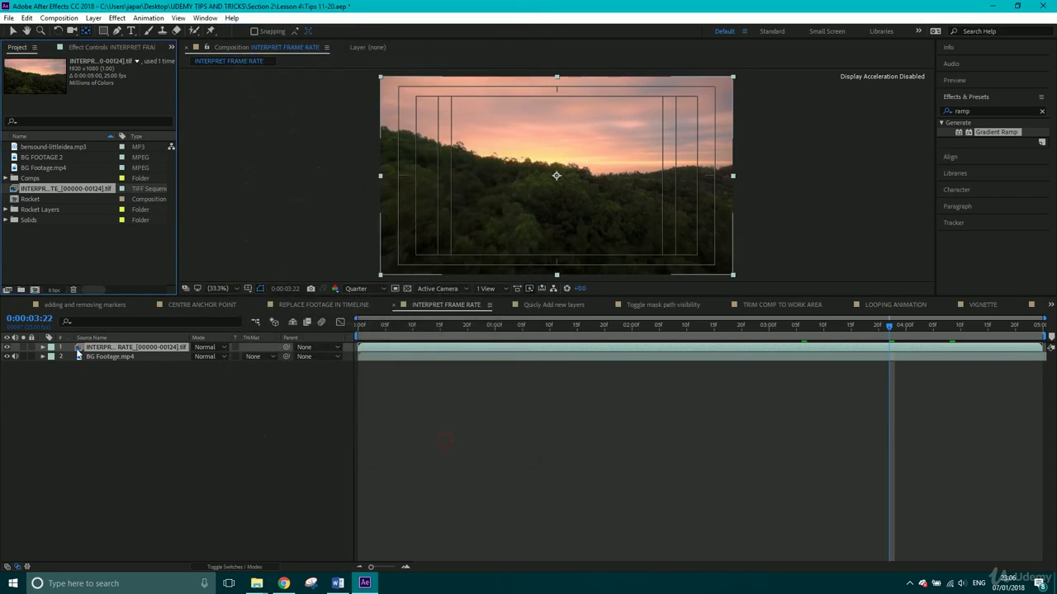
Open the Quicly Add new layers composition and review the new-layer commands and their shortcuts.
click(6, 348)
click(537, 306)
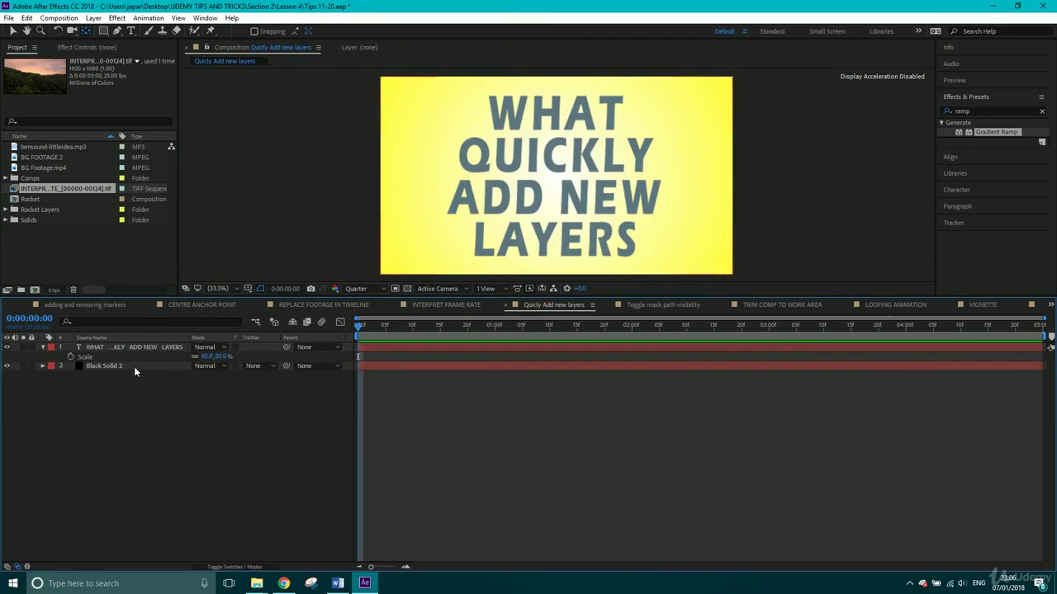
click(109, 365)
click(114, 348)
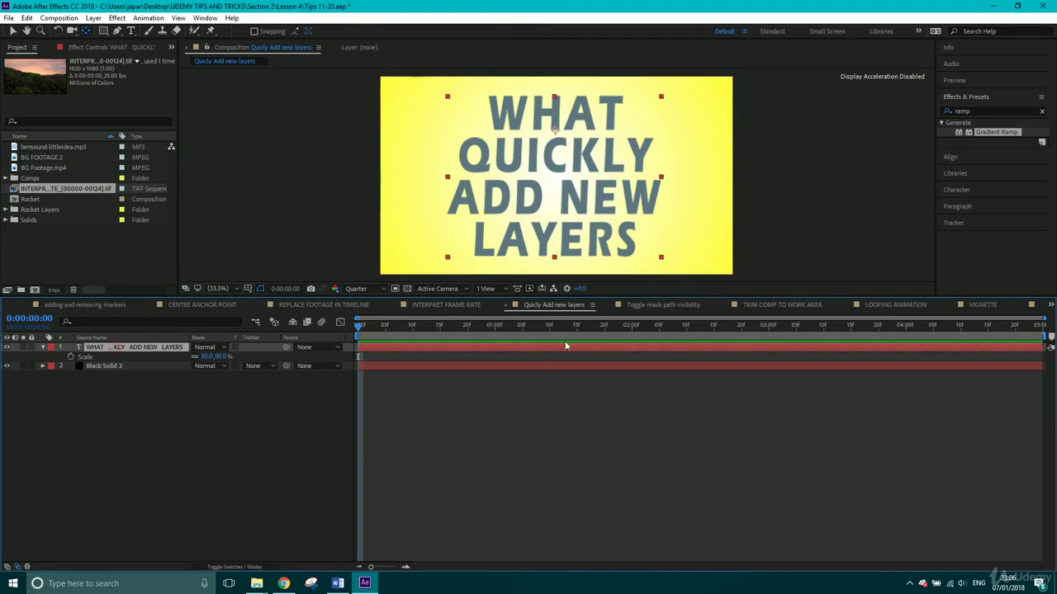
click(94, 18)
mouse_move(108, 31)
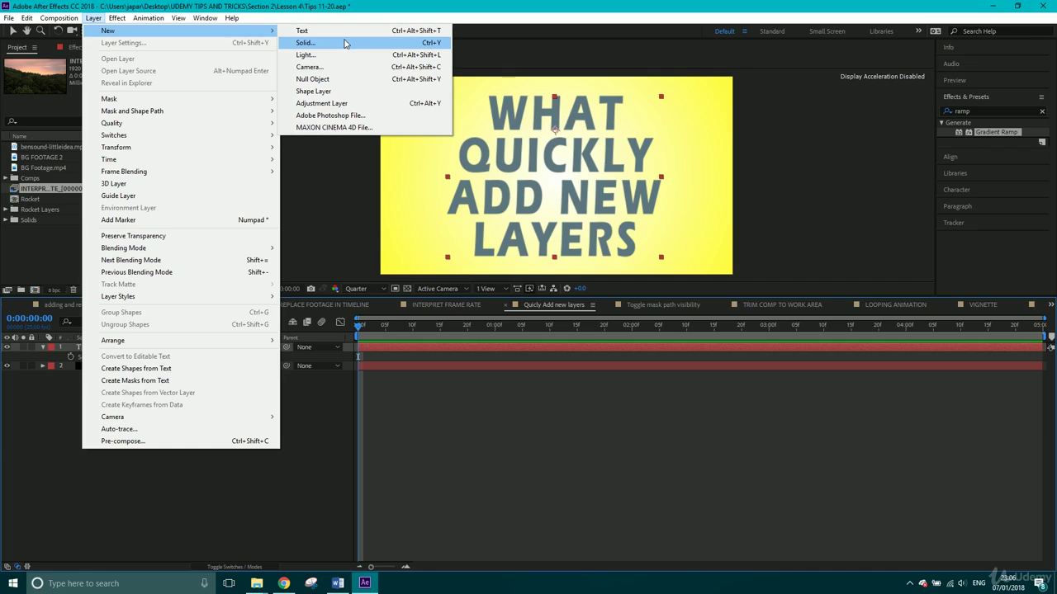
click(316, 436)
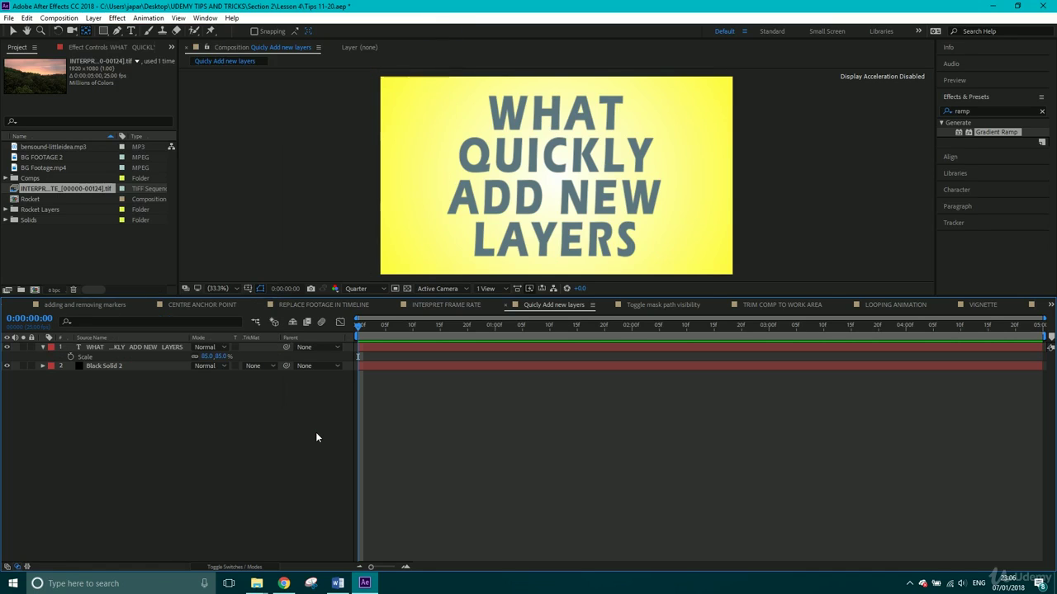
Add a 1920 × 1080 px dark gray solid to the composition and delete it again.
key(ctrl+y)
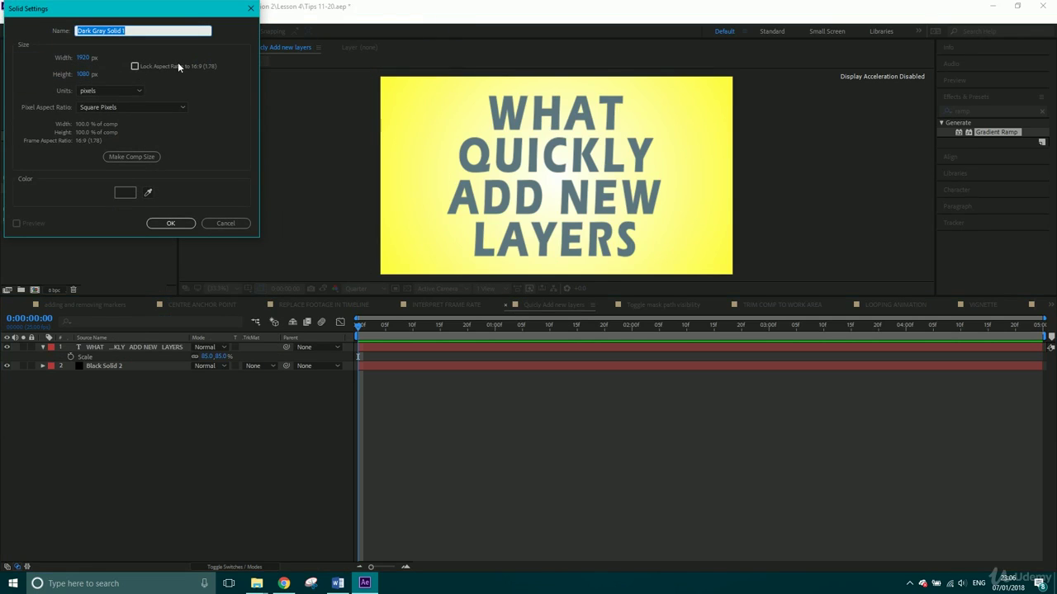
click(170, 223)
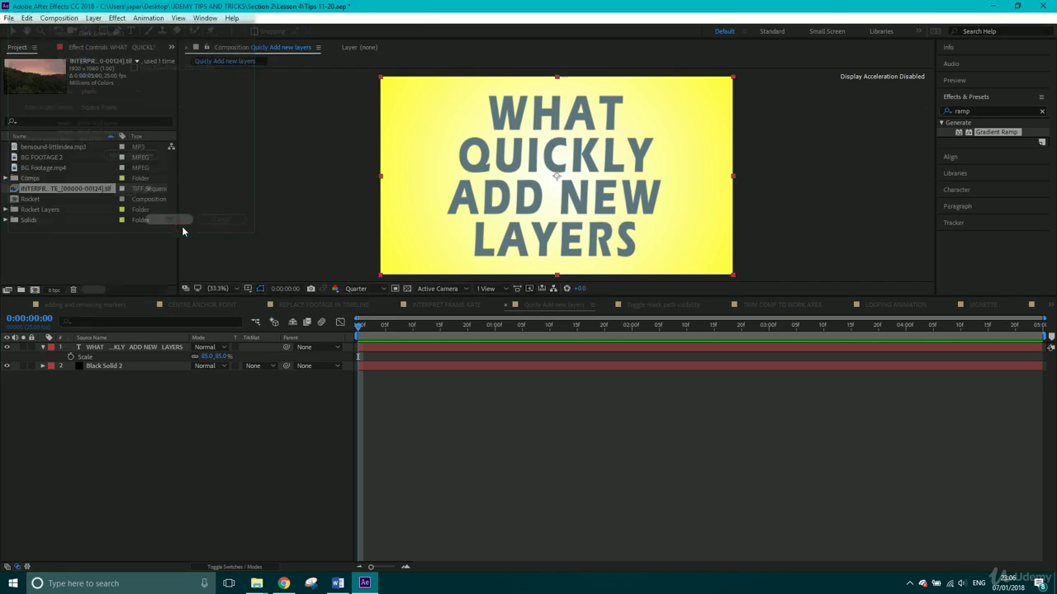
key(Delete)
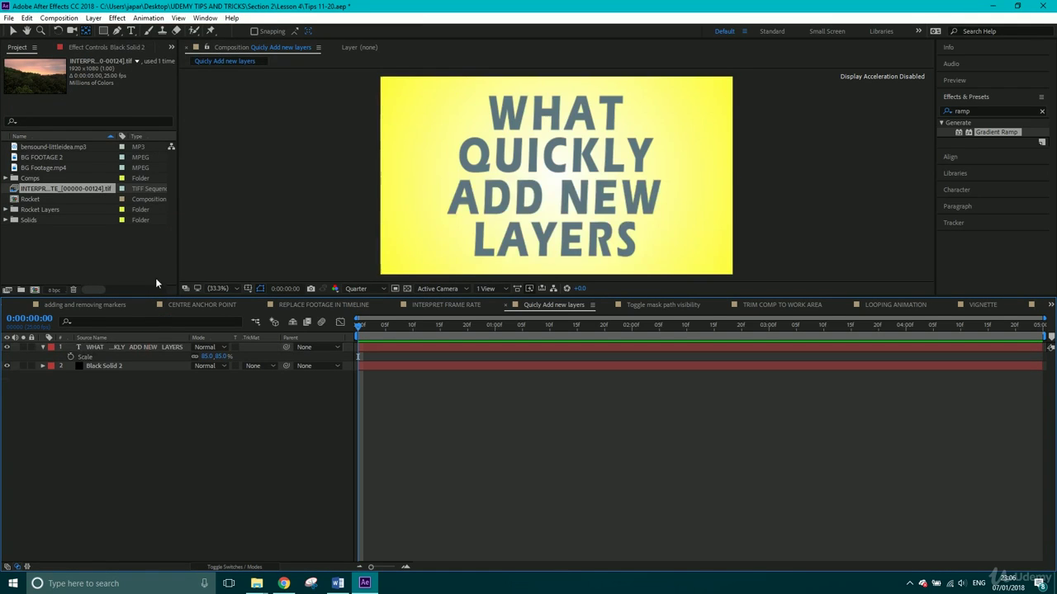
Add a new shape layer and a new null object above the text layer.
click(93, 18)
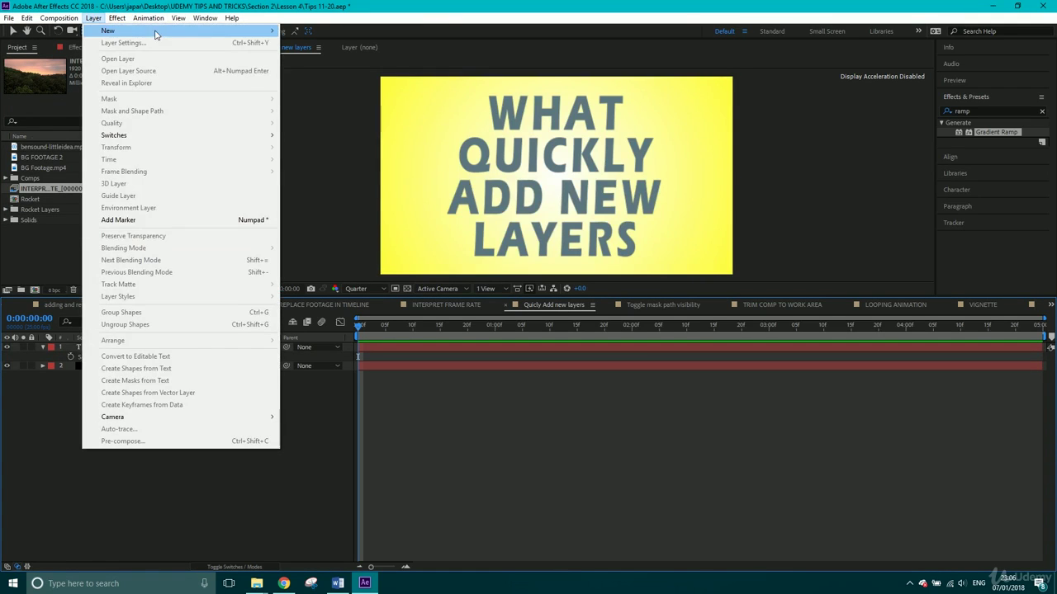
mouse_move(156, 31)
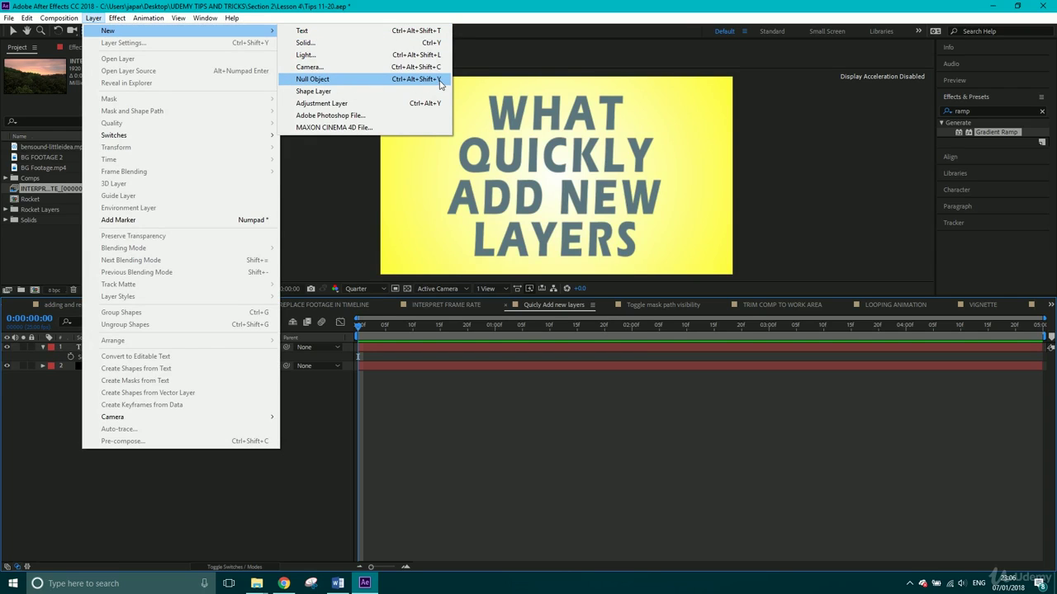
click(122, 490)
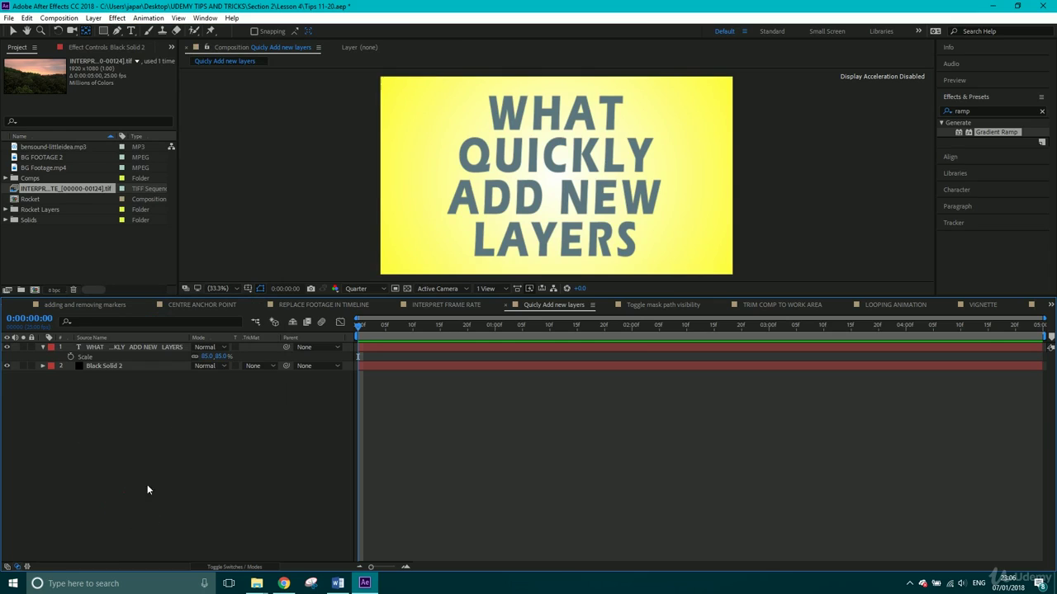
right_click(182, 452)
mouse_move(261, 334)
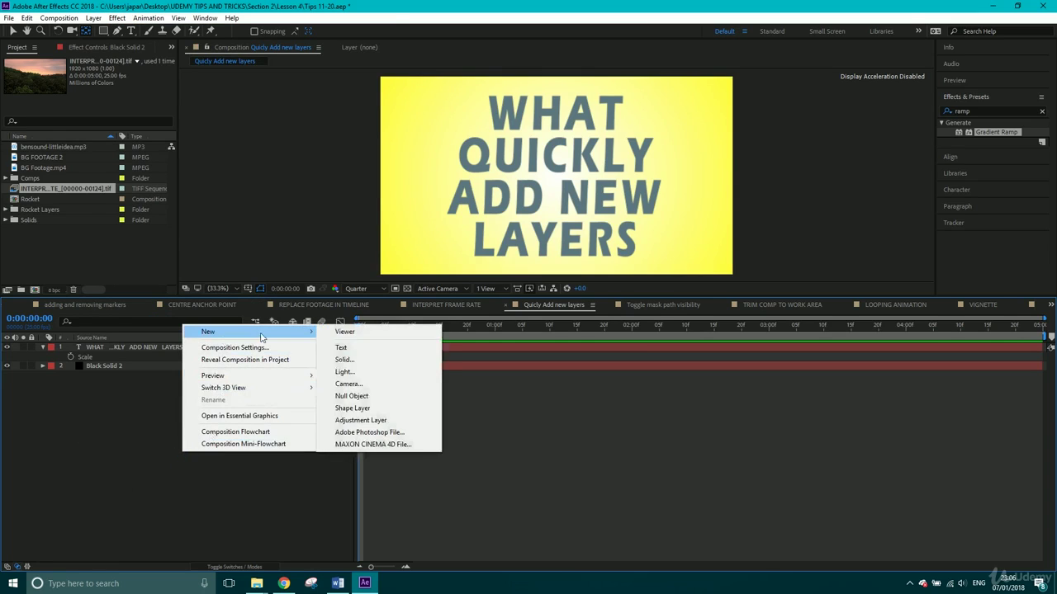
click(357, 408)
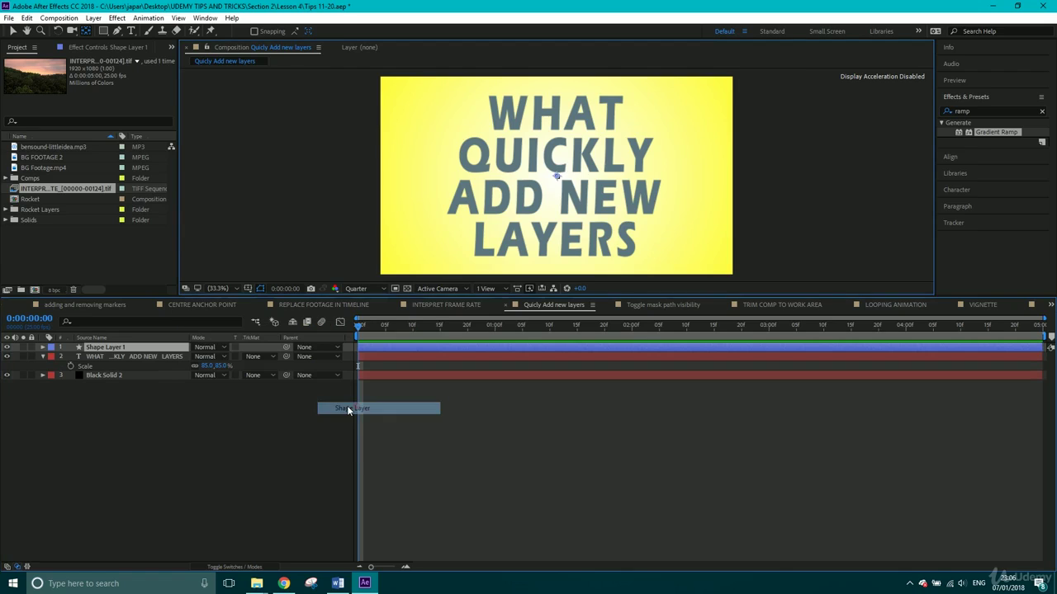
right_click(169, 330)
mouse_move(247, 339)
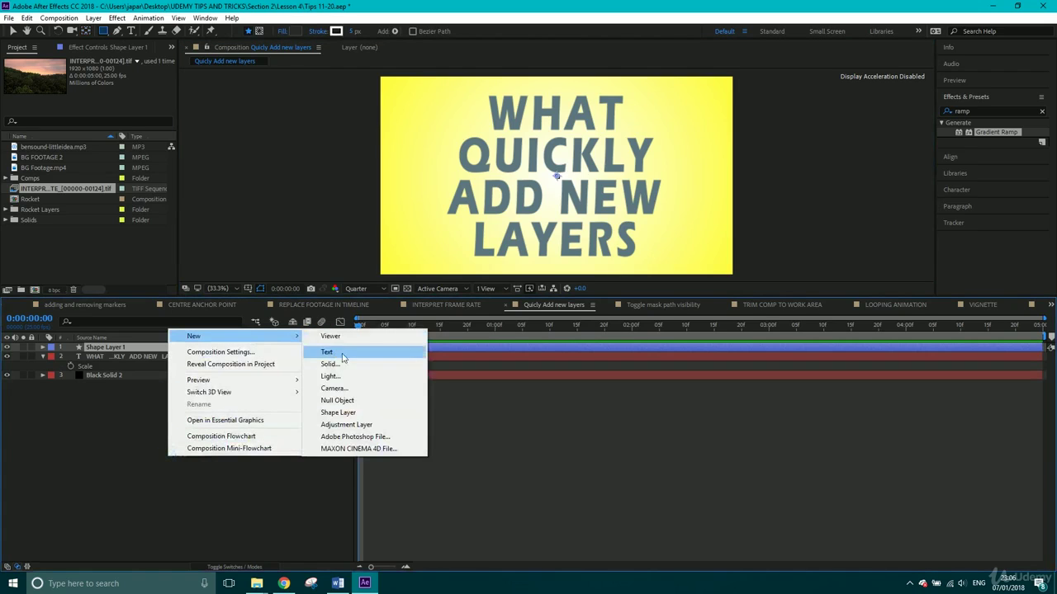
click(338, 401)
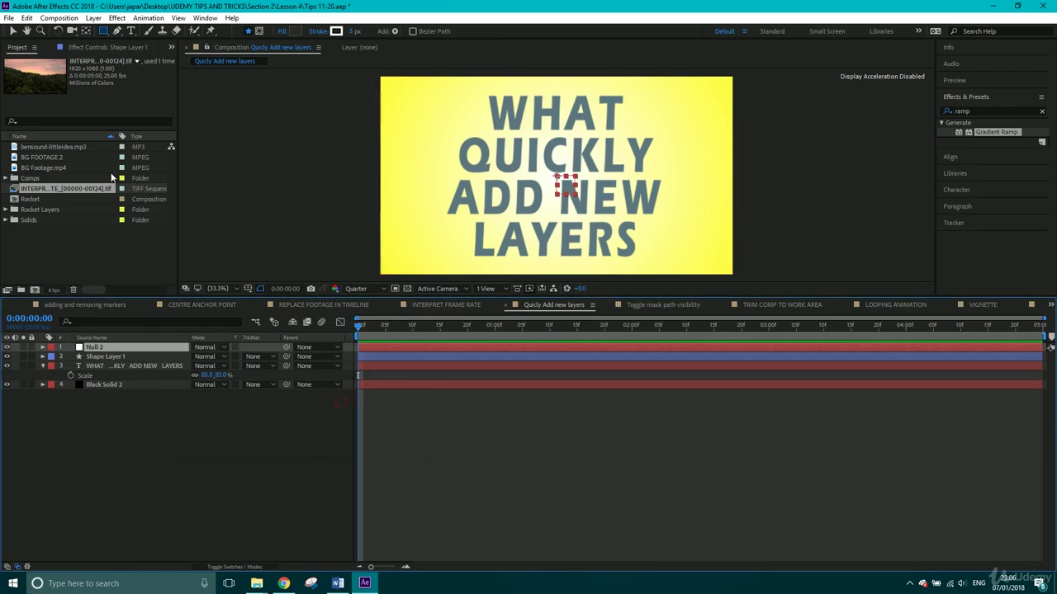
Add a new solid with the default settings, and delete it together with the null object and the shape layer.
click(133, 425)
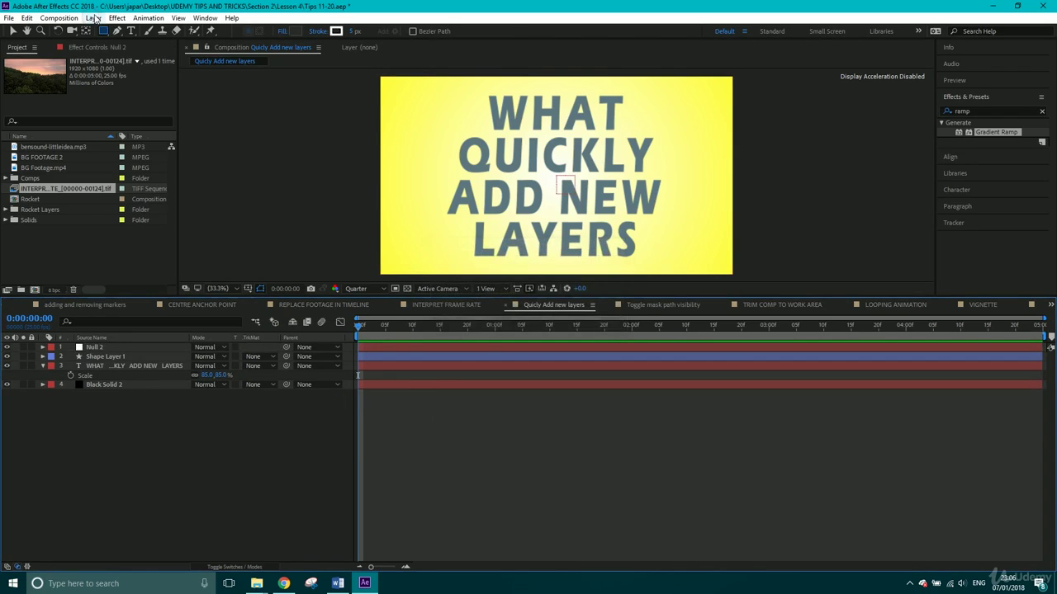
click(93, 18)
mouse_move(107, 31)
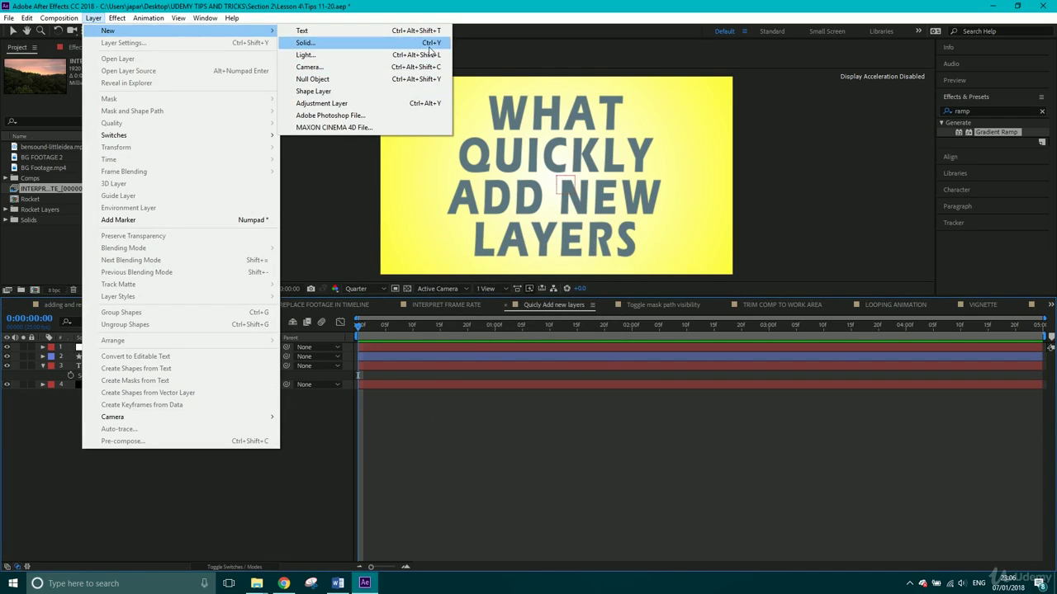
click(38, 535)
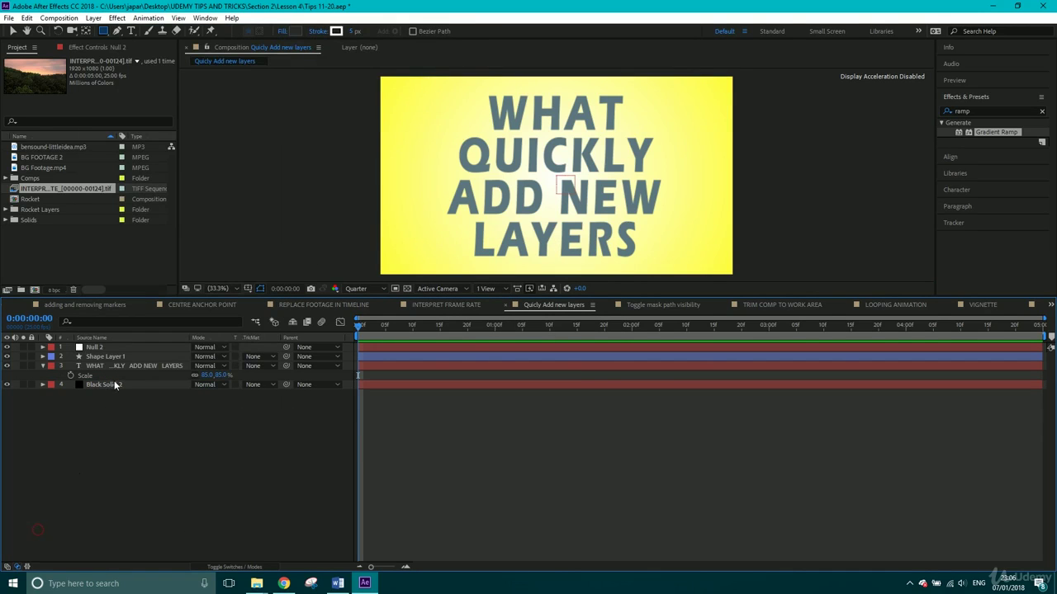
right_click(117, 444)
mouse_move(243, 451)
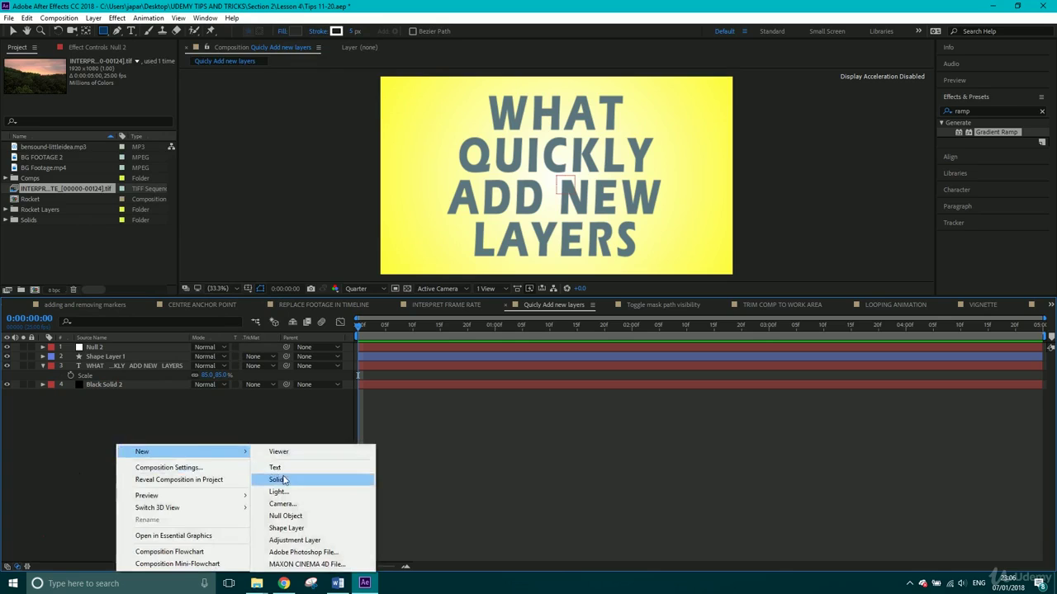
click(279, 479)
click(173, 221)
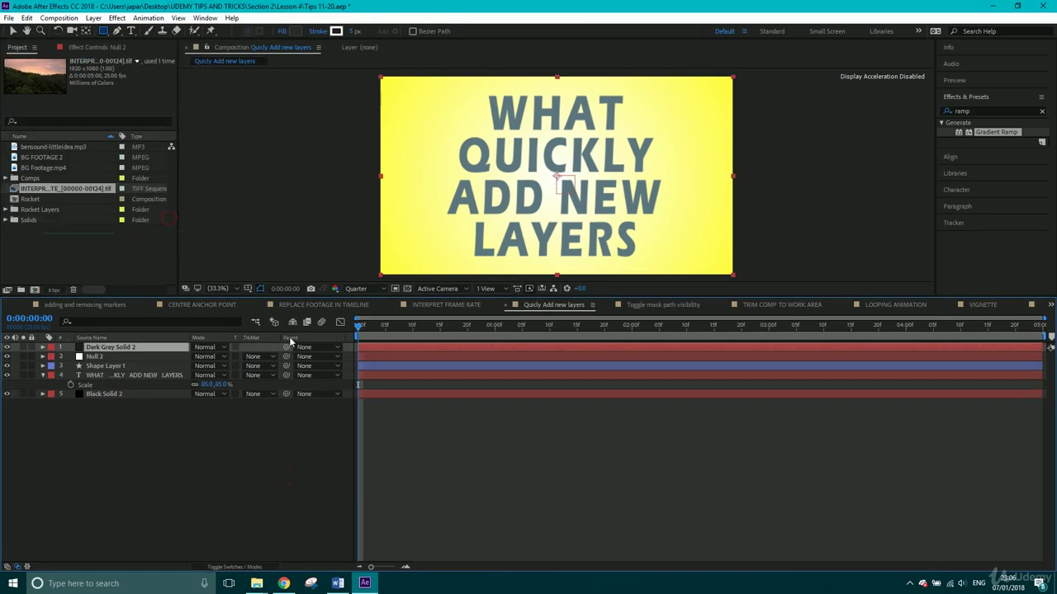
shift+click(108, 368)
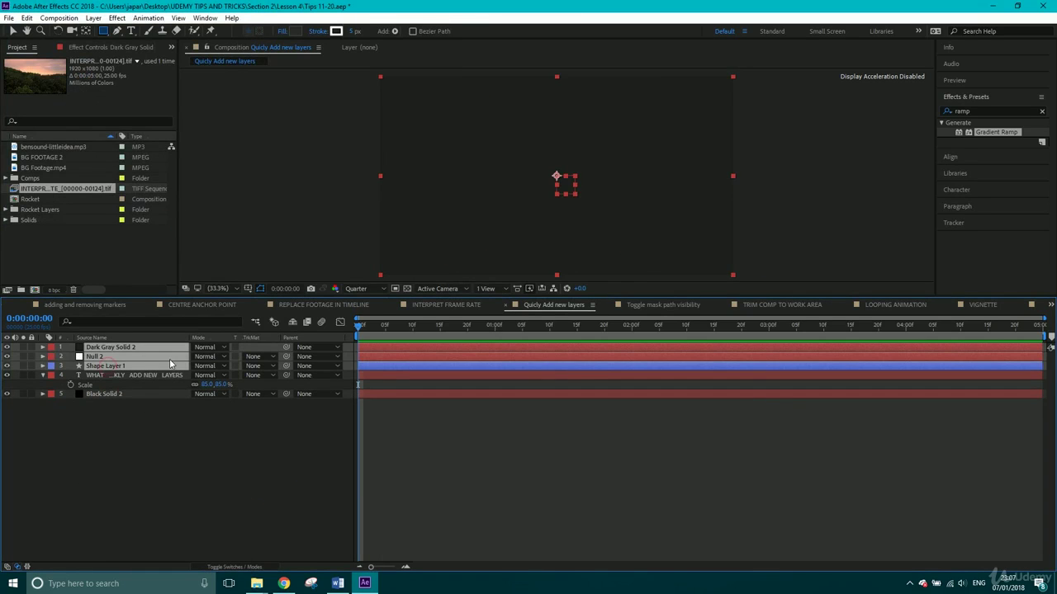
key(Delete)
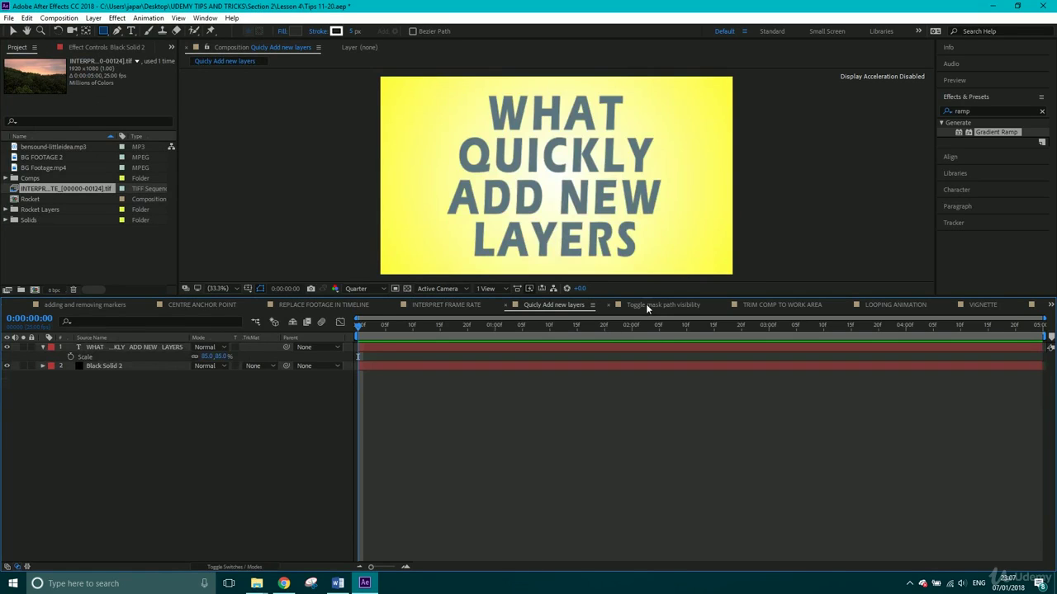
Open the Toggle mask path visibility composition and hide the BG and BG Footage.mp4 layers.
click(646, 306)
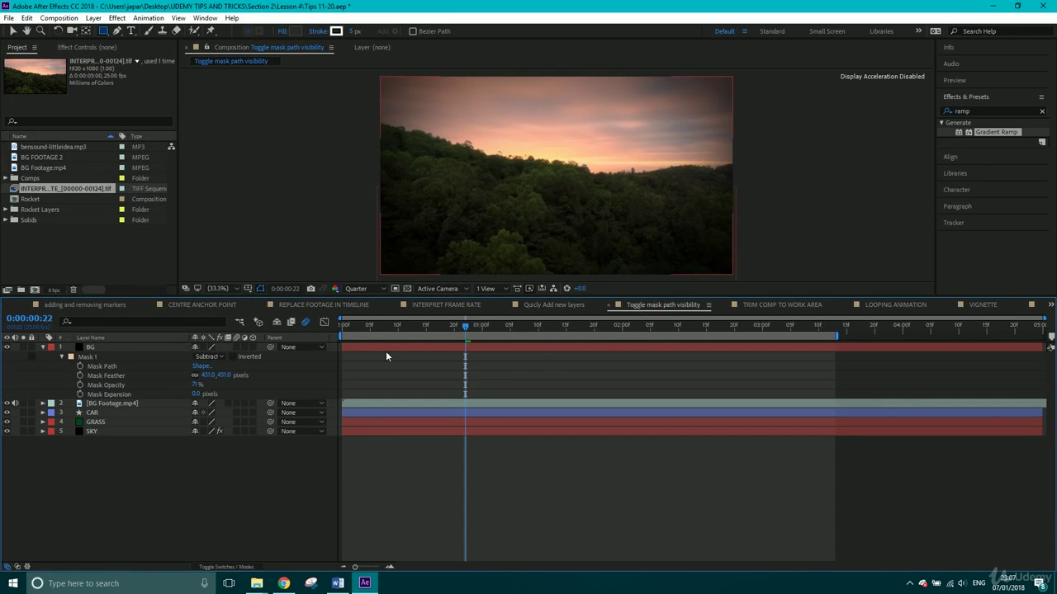
click(7, 347)
click(7, 403)
Inspect the CAR, GRASS and SKY layers, switching GRASS and SKY off and on to see what each contributes.
click(98, 416)
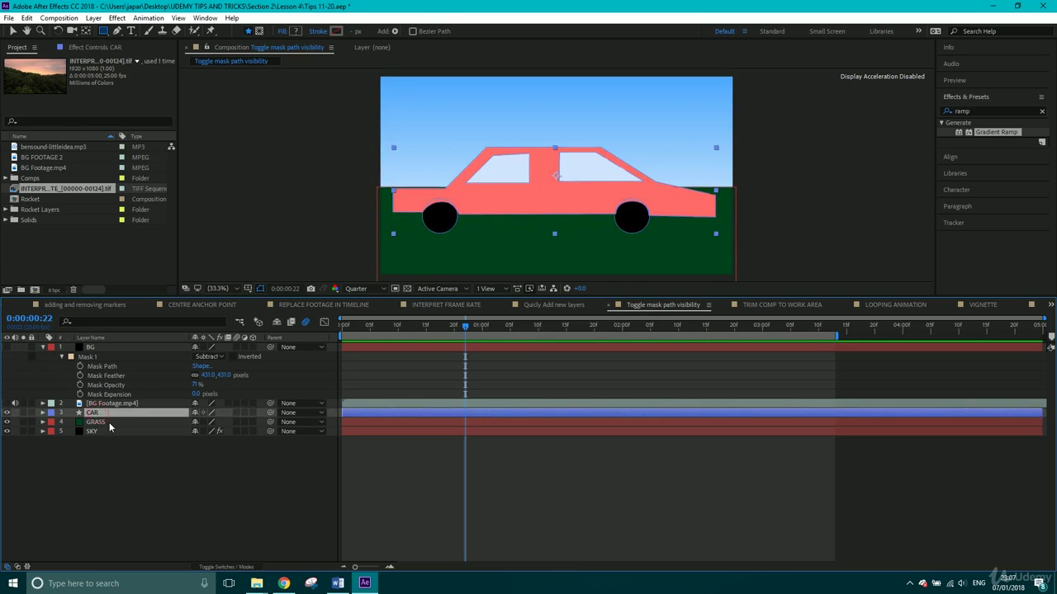
click(109, 422)
click(93, 432)
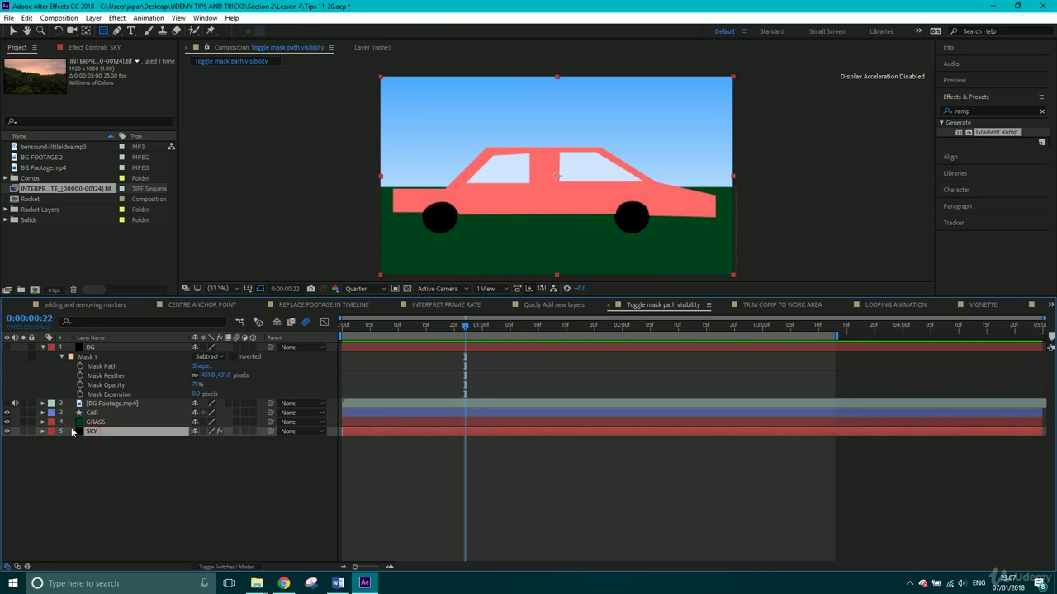
click(7, 430)
click(6, 431)
click(7, 422)
click(6, 421)
click(101, 422)
click(92, 413)
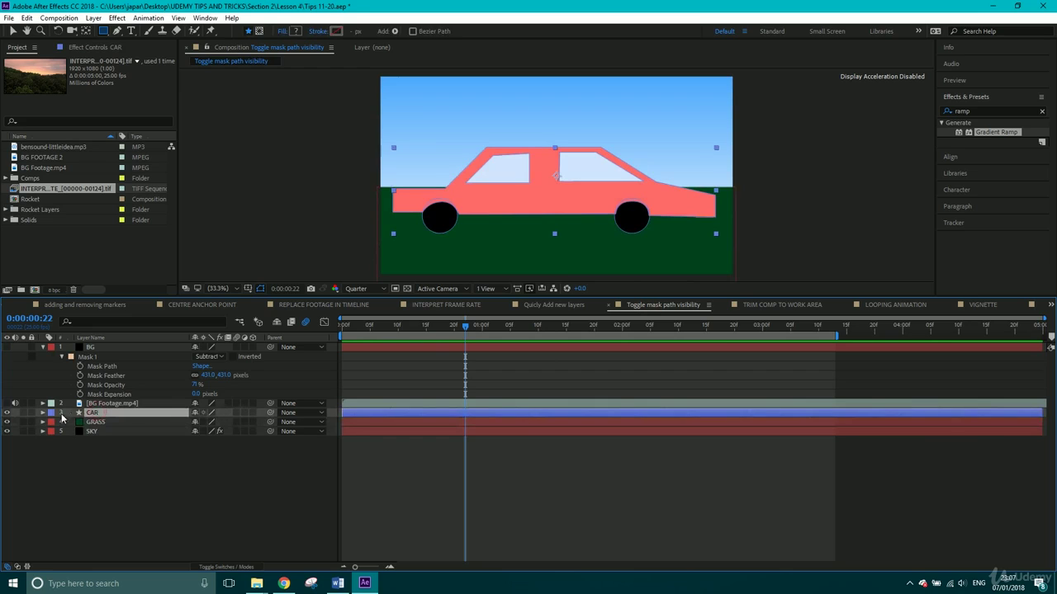
Examine the shapes and ellipses that make up the CAR layer's contents.
click(43, 412)
click(52, 422)
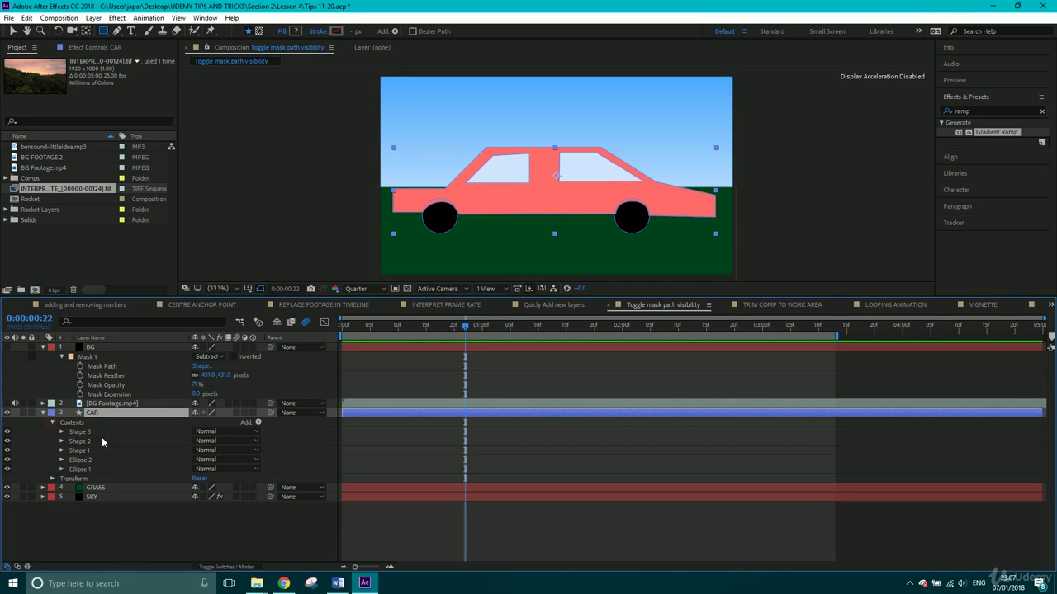
click(80, 451)
click(43, 412)
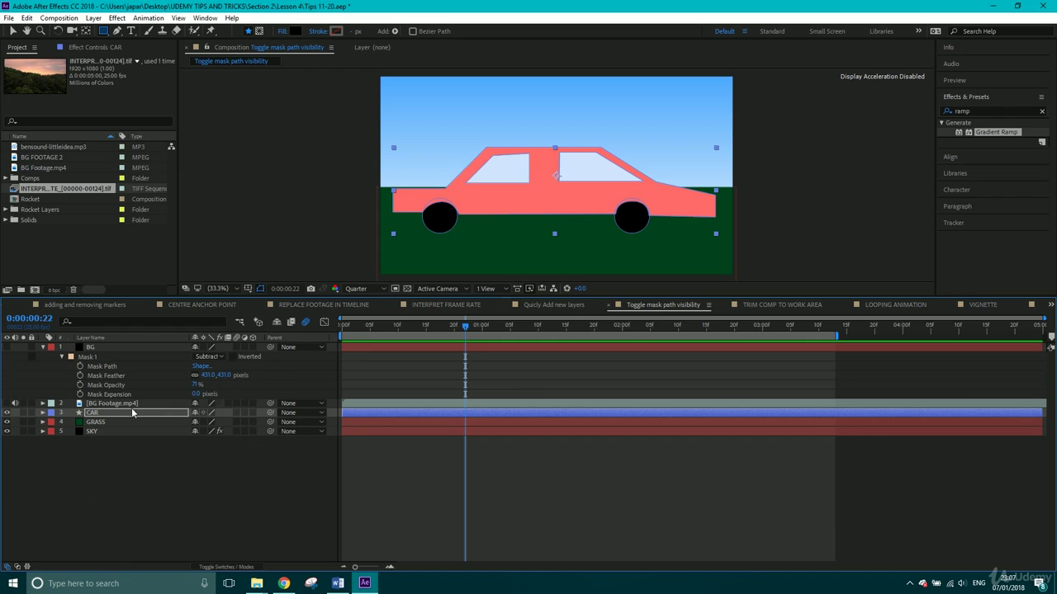
Toggle mask and shape path visibility off and on to compare the outlines on the CAR layer.
click(263, 288)
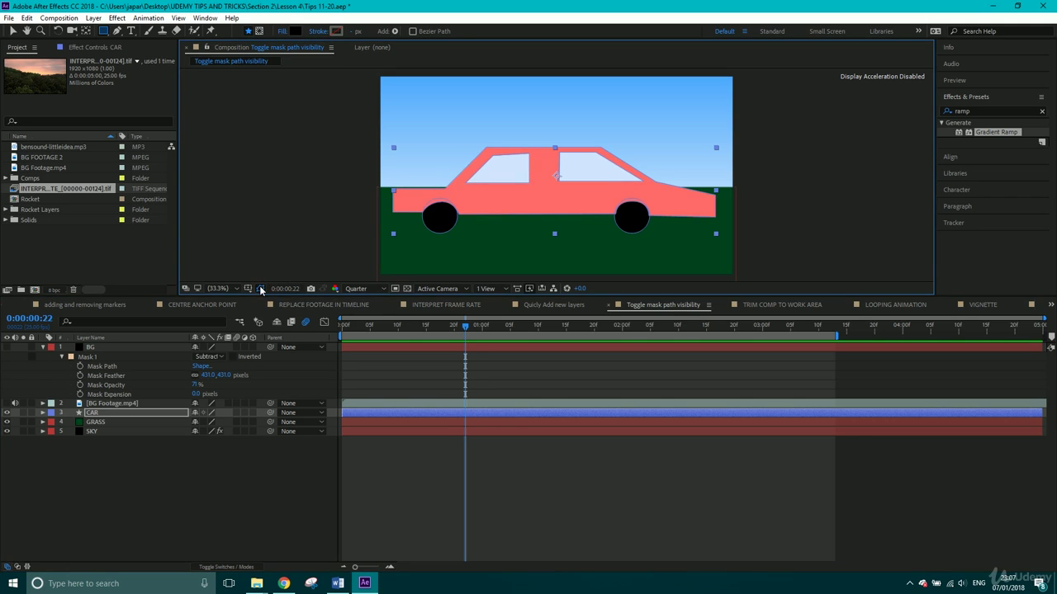
click(261, 288)
click(261, 289)
click(260, 288)
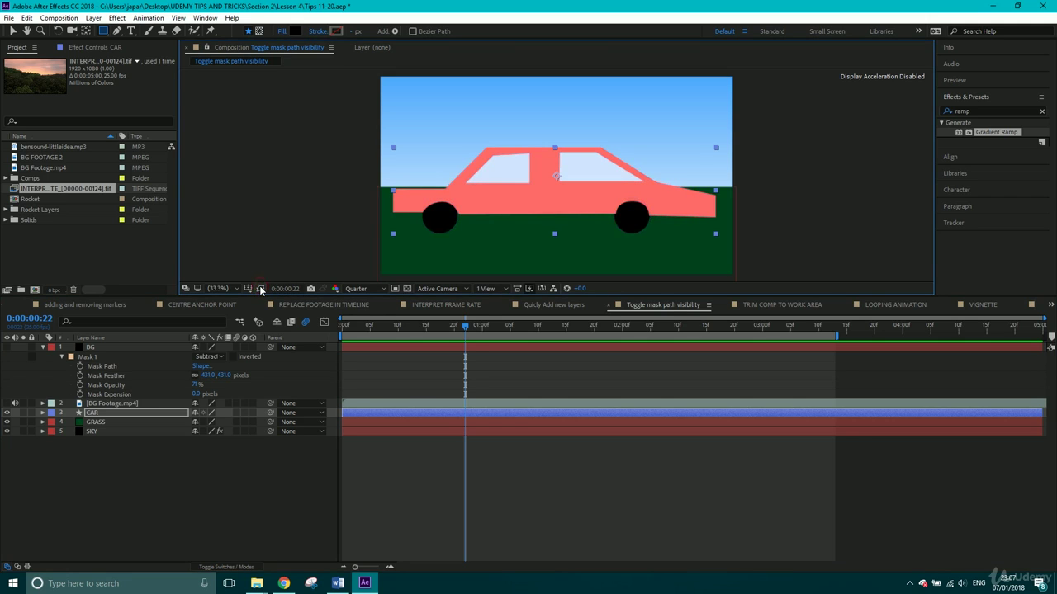
click(260, 288)
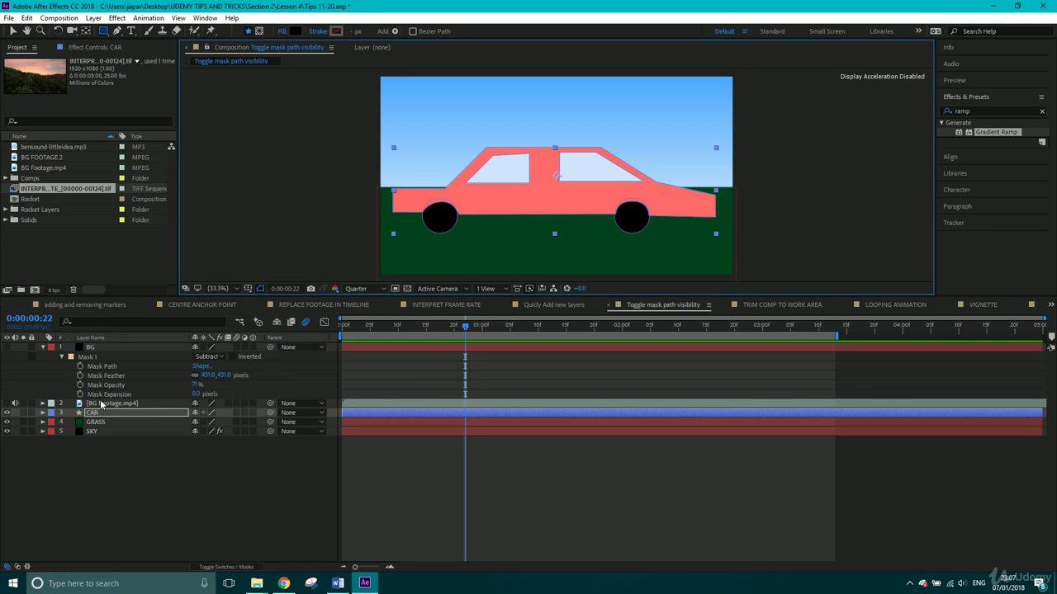
Show the BG Footage.mp4 layer and draw a closed four-point mask on it with the Pen tool.
click(101, 405)
click(6, 403)
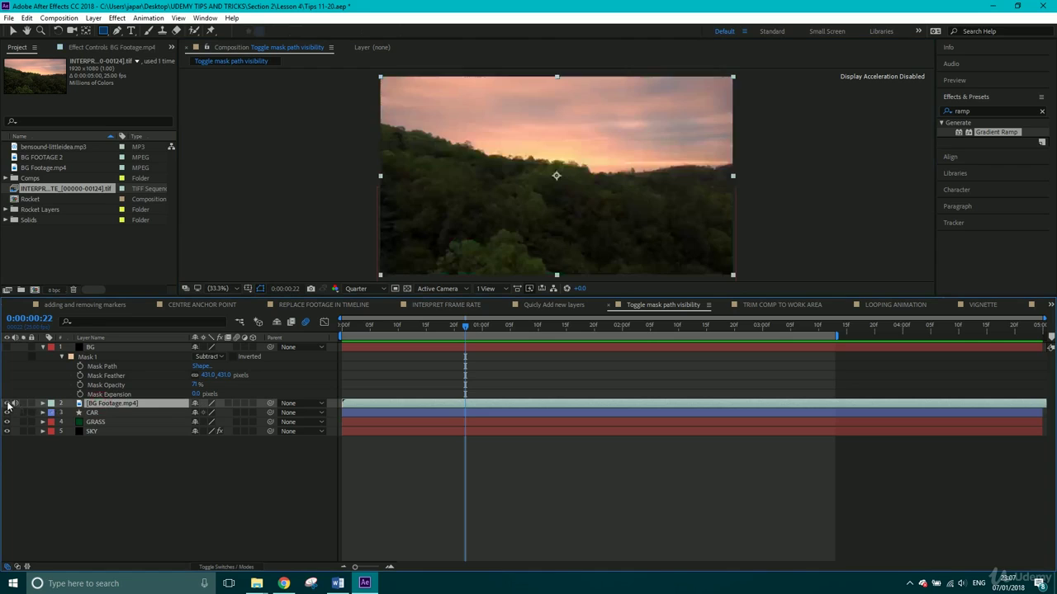
click(117, 30)
click(481, 125)
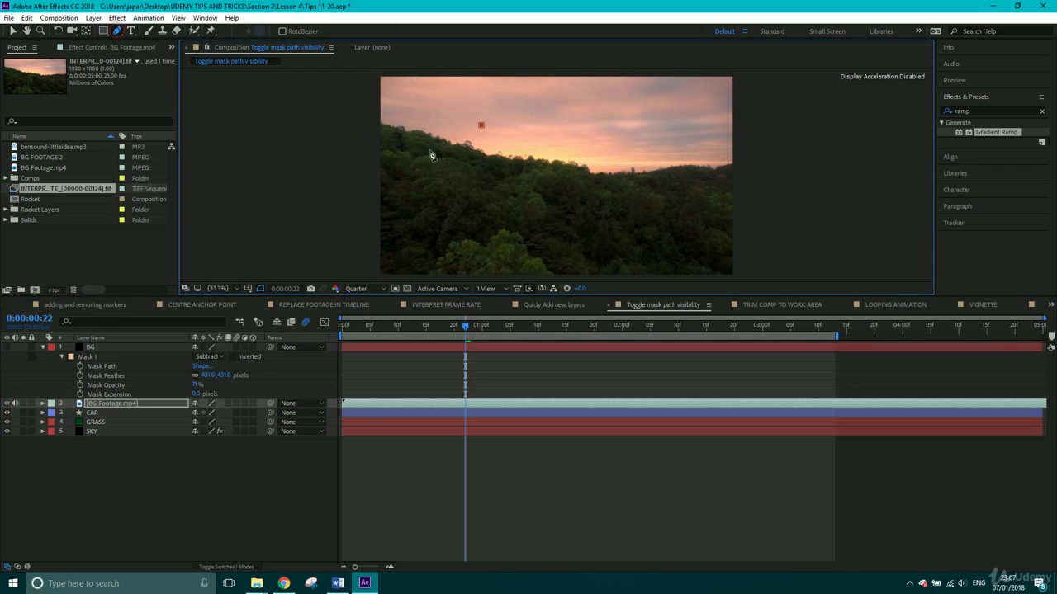
click(428, 175)
click(513, 243)
click(678, 176)
click(481, 125)
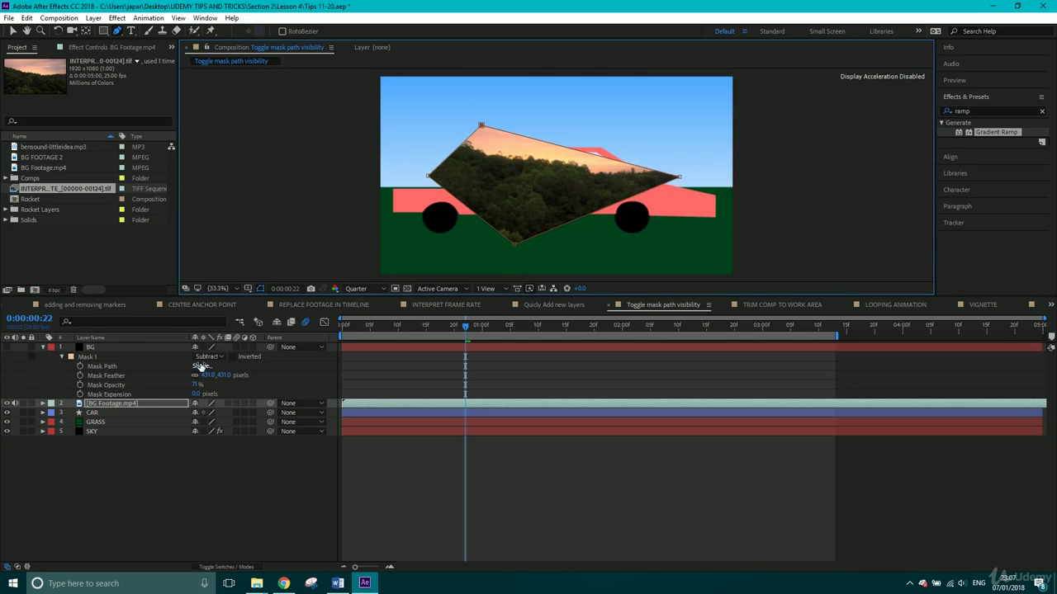
Reshape the four-point mask on BG Footage.mp4 by moving its corners to fit the car's empty window area behind the existing window.
drag(481, 125, 493, 155)
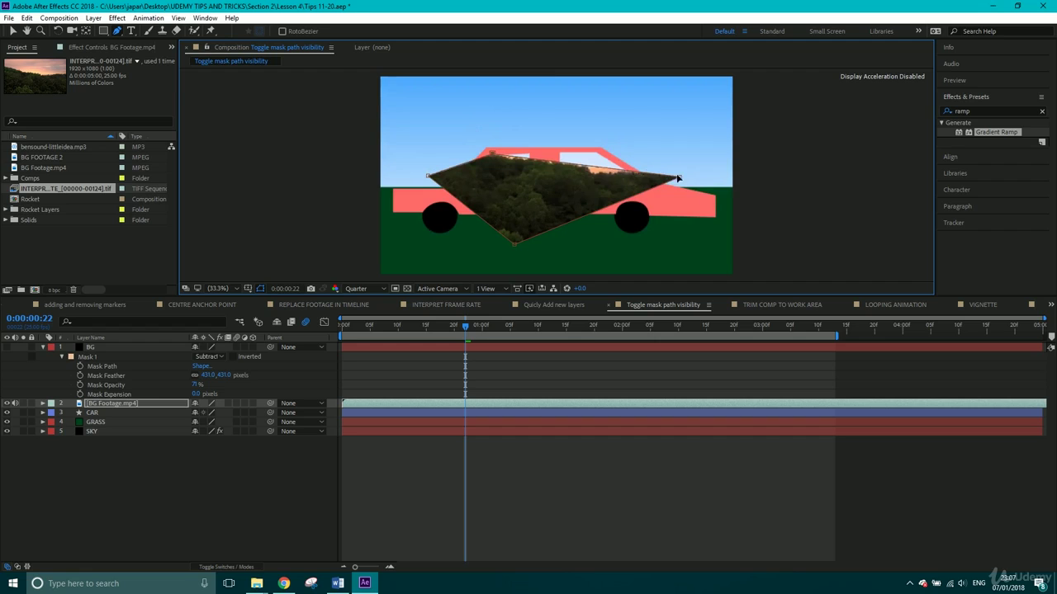
drag(679, 177, 533, 157)
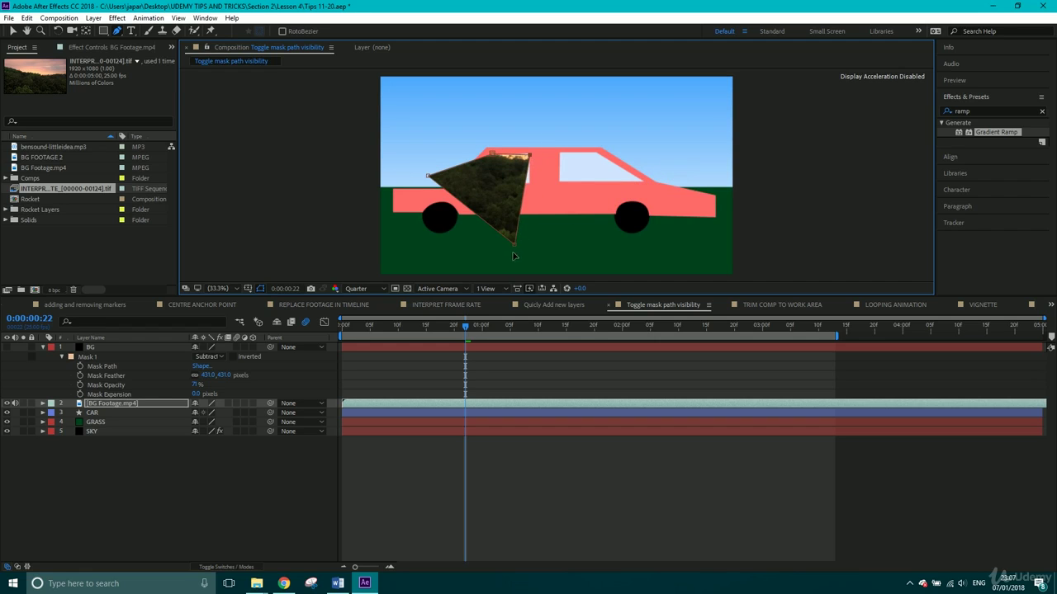
drag(514, 245, 528, 185)
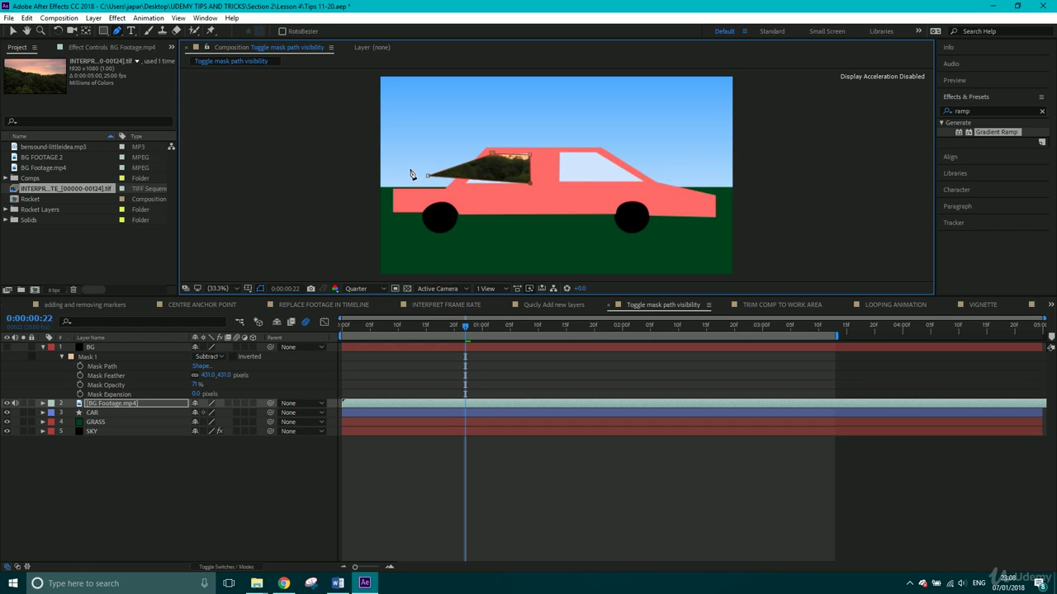
drag(427, 175, 467, 186)
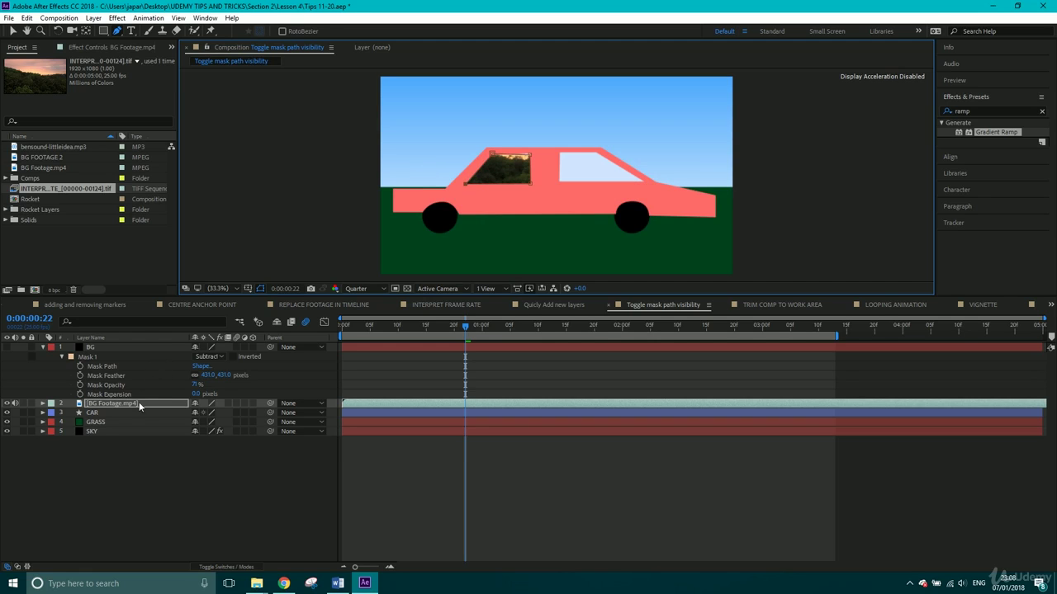
Try the Screen blending mode on BG Footage.mp4, and settle on Overlay at 100% opacity.
key(t)
drag(198, 418, 179, 419)
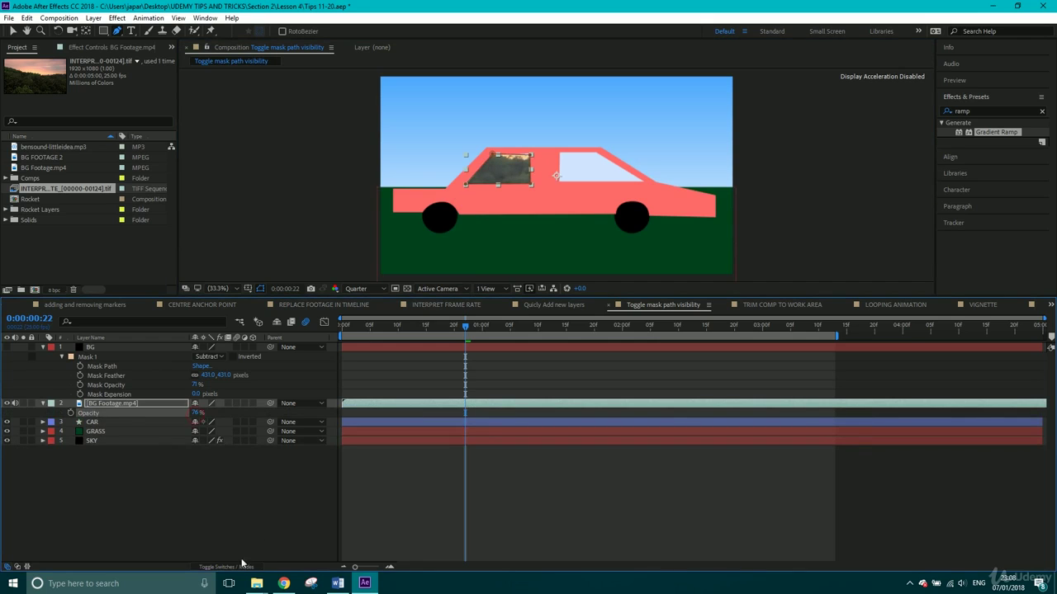
click(235, 567)
click(213, 404)
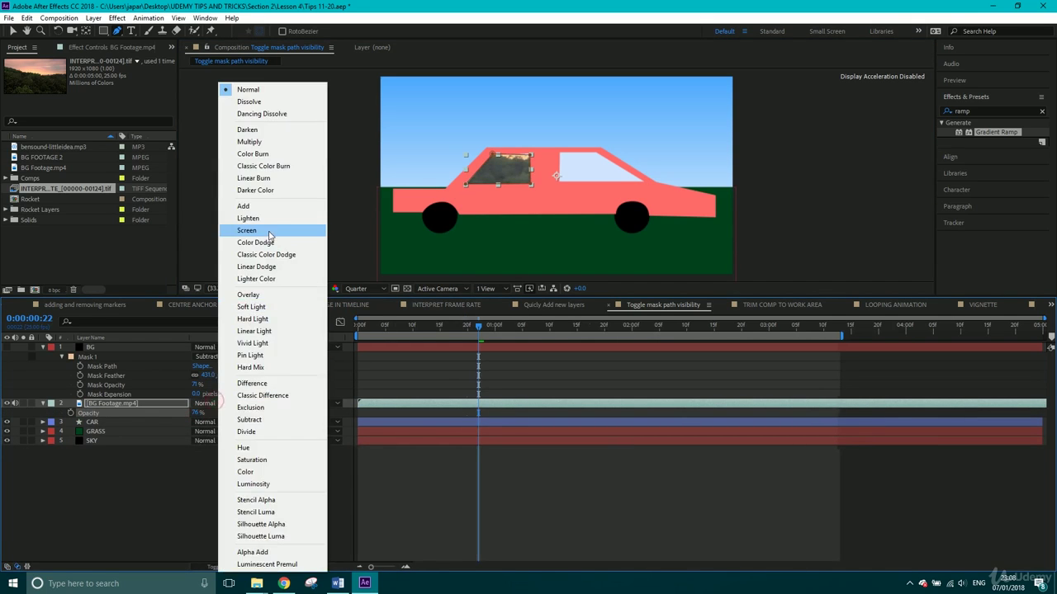
click(267, 235)
click(214, 406)
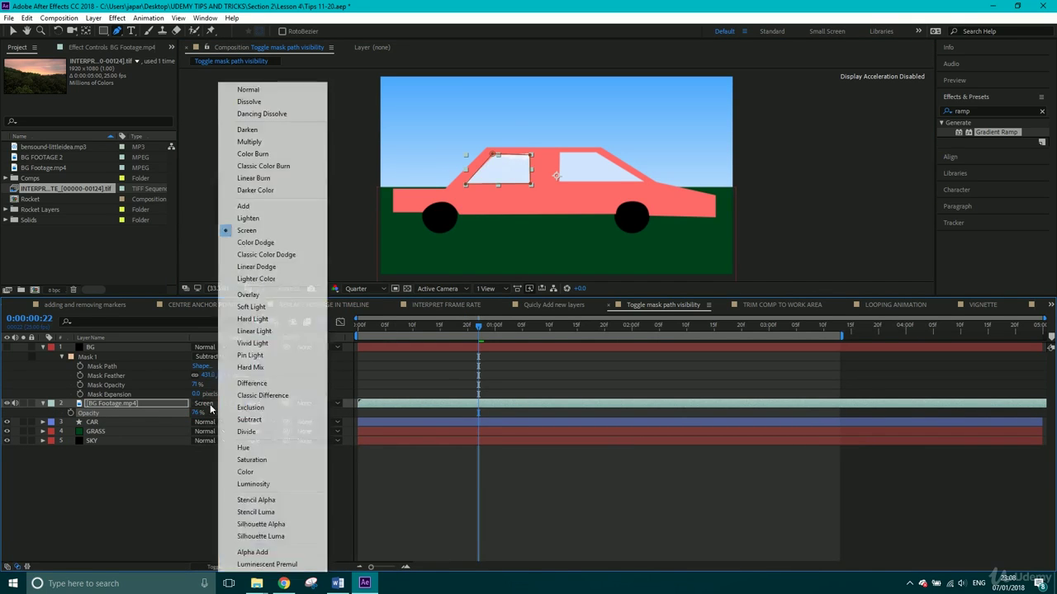
click(264, 297)
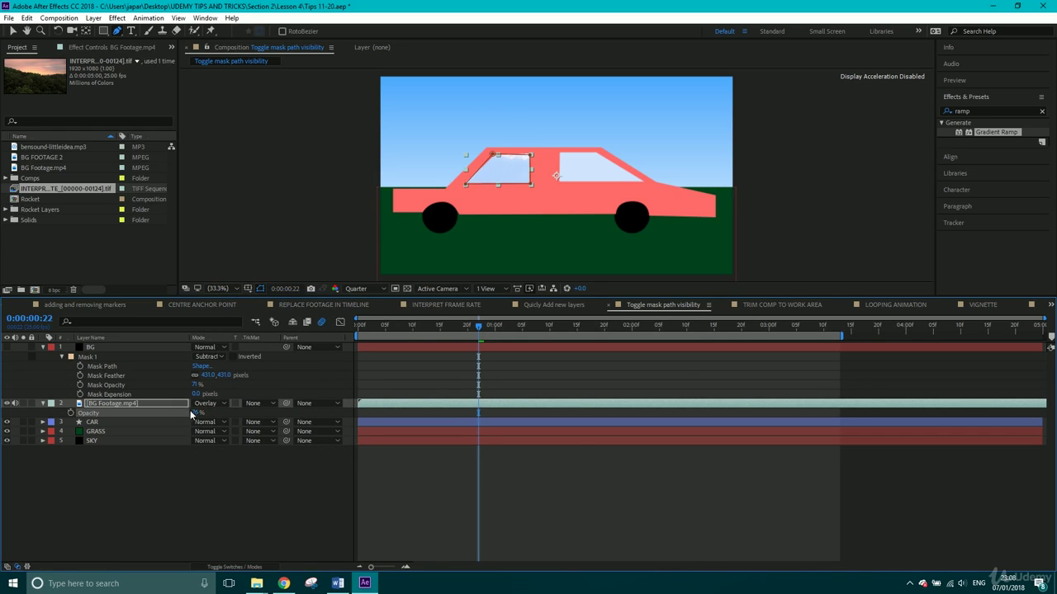
Switch BG Footage.mp4 off and on, and toggle mask and shape path visibility repeatedly to compare the window with and without its outline.
click(7, 404)
click(6, 403)
click(260, 289)
click(260, 289)
click(260, 289)
click(260, 289)
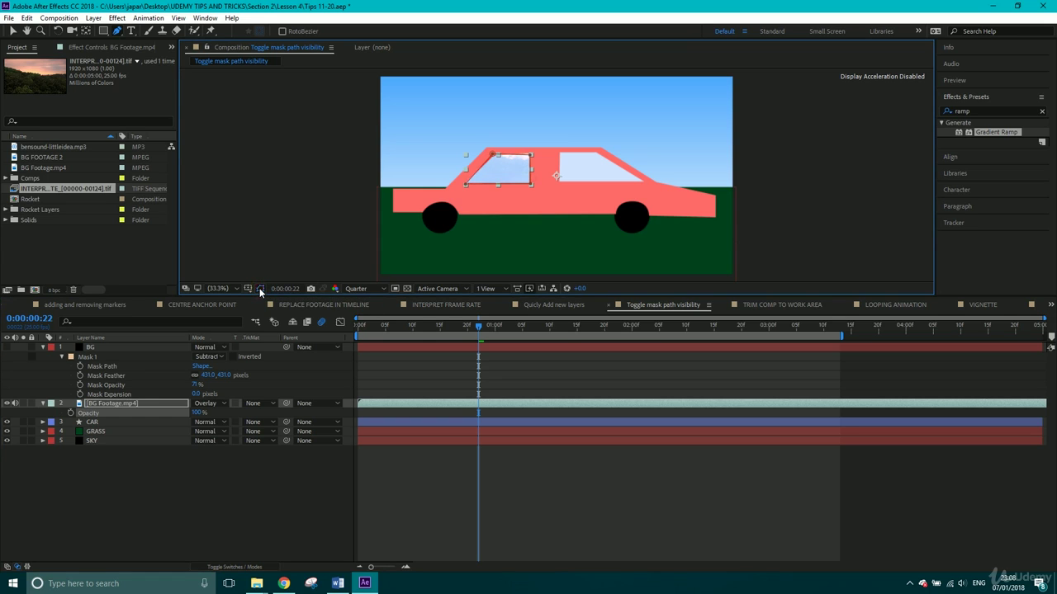
click(260, 289)
Reveal and select the mask path of BG Footage.mp4, and toggle mask and shape path visibility off and on.
key(m)
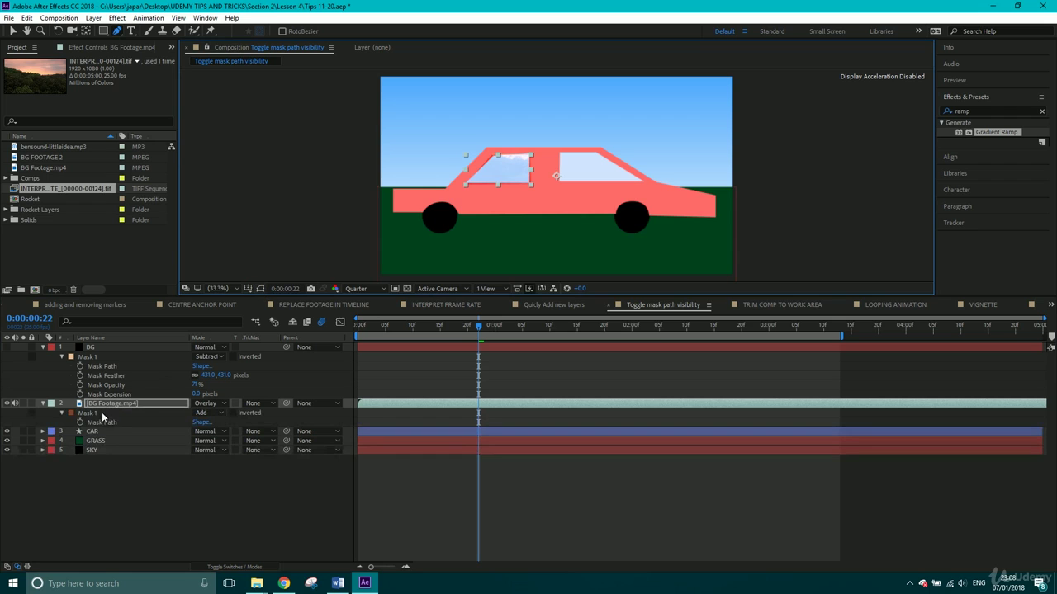
click(103, 422)
click(260, 289)
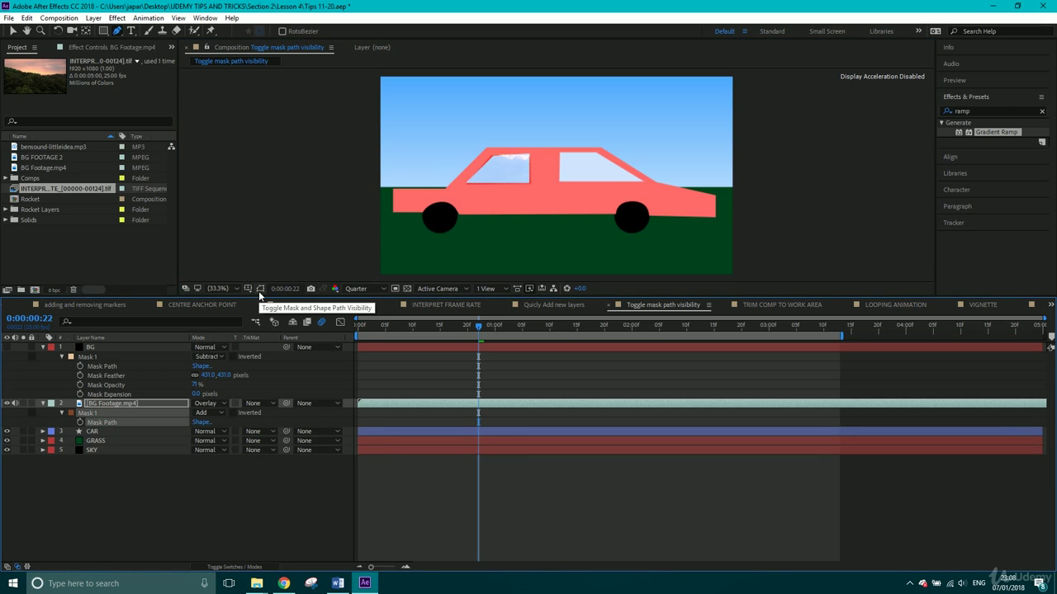
click(259, 290)
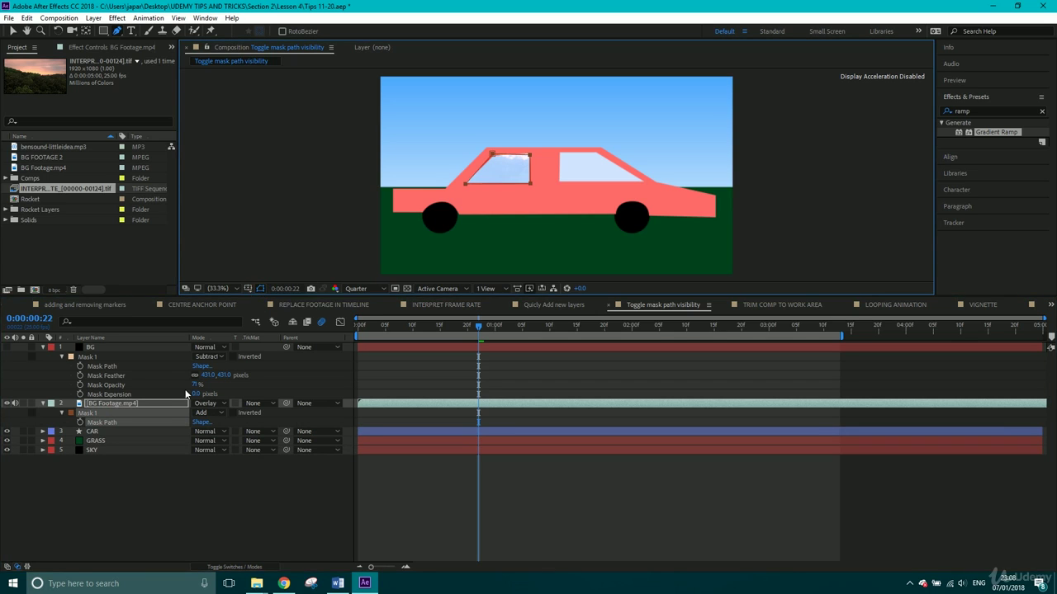
click(122, 405)
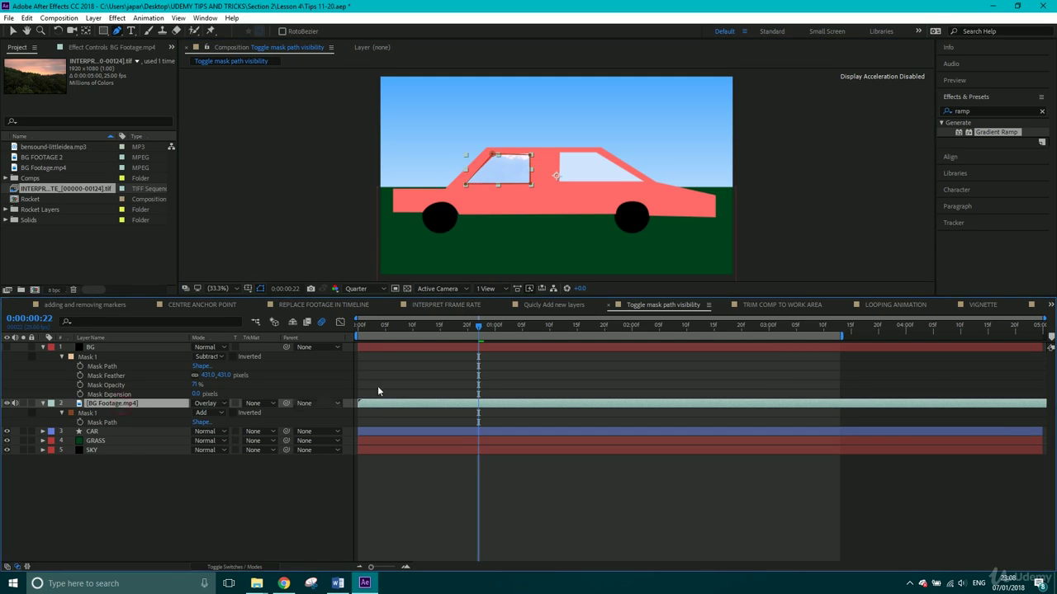
Open the TRIM COMP TO WORK AREA composition, move to 0:00:04:01 and add a null object above BG FOOTAGE 2.
click(782, 304)
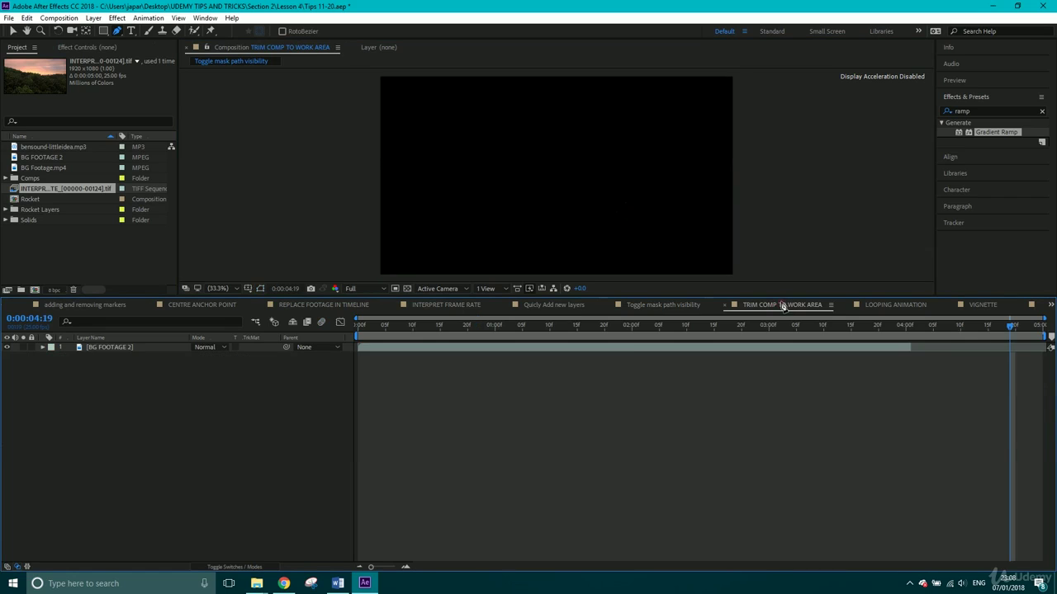
drag(363, 326, 909, 332)
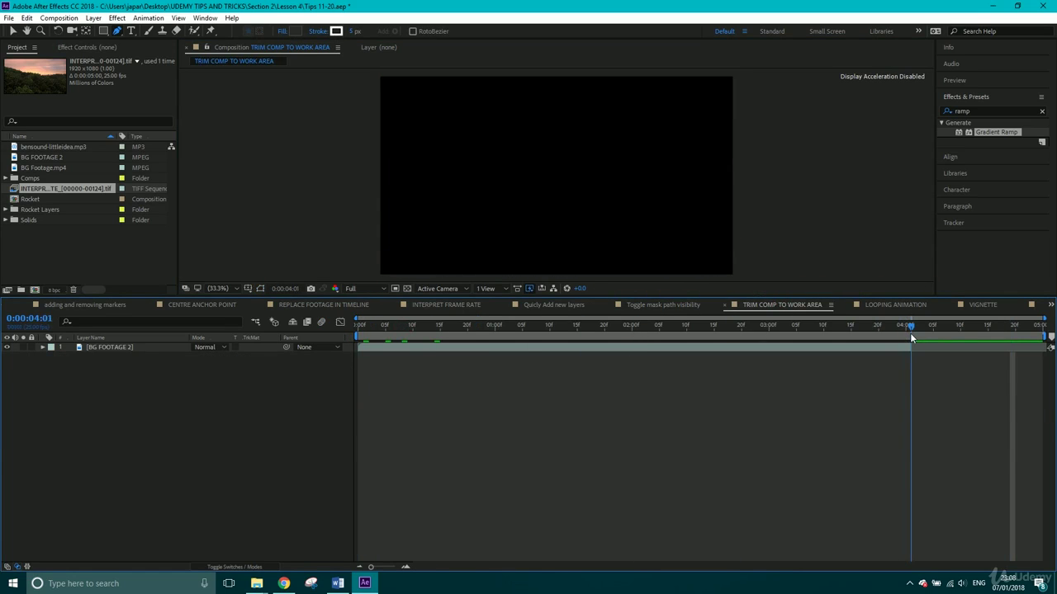
right_click(176, 401)
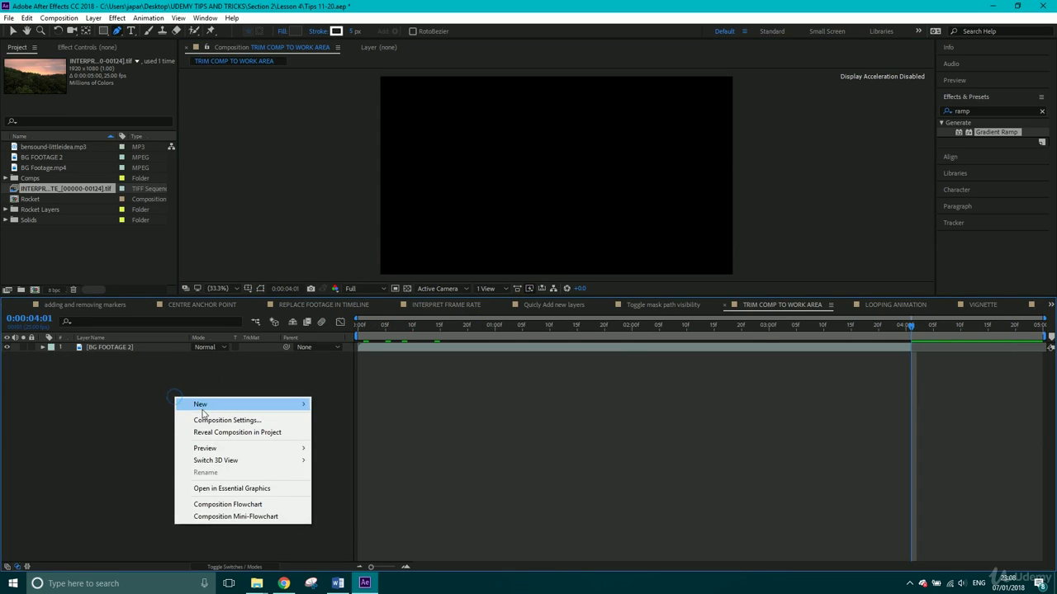
mouse_move(207, 405)
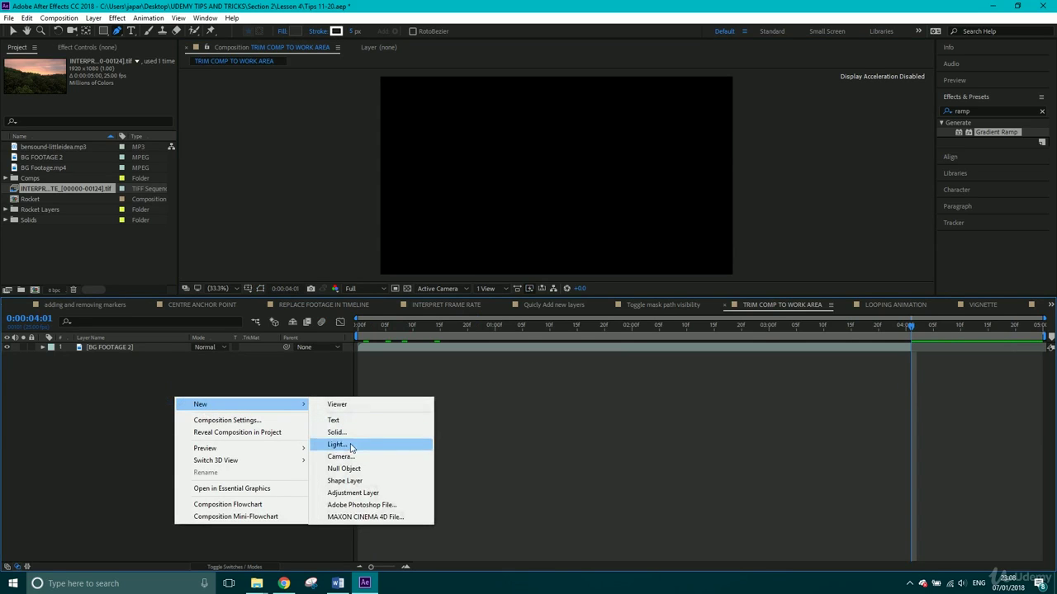
click(351, 468)
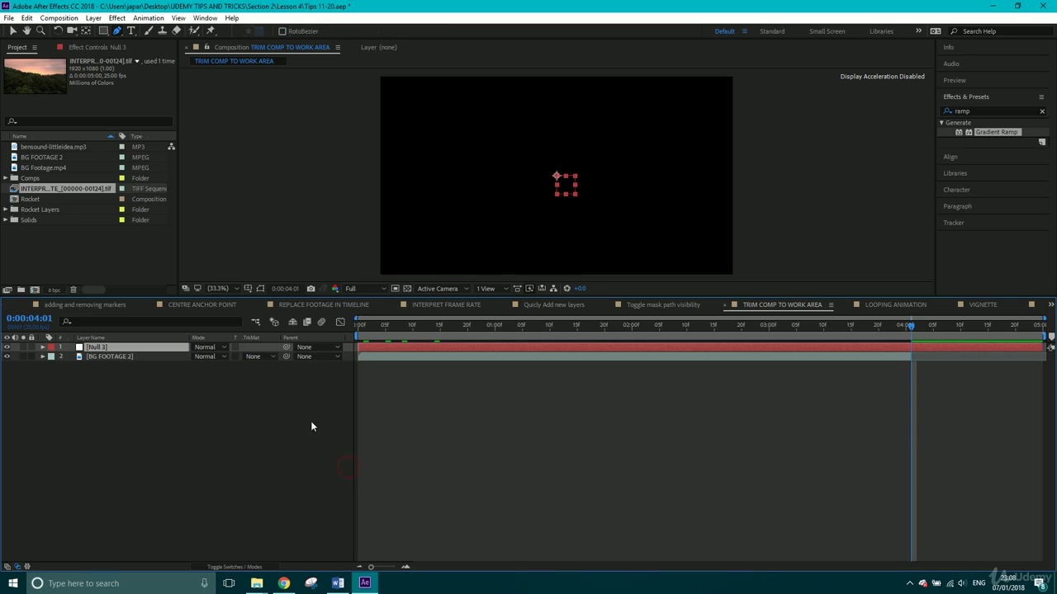
Add ten more null objects above the BG FOOTAGE 2 layer.
click(93, 17)
mouse_move(99, 31)
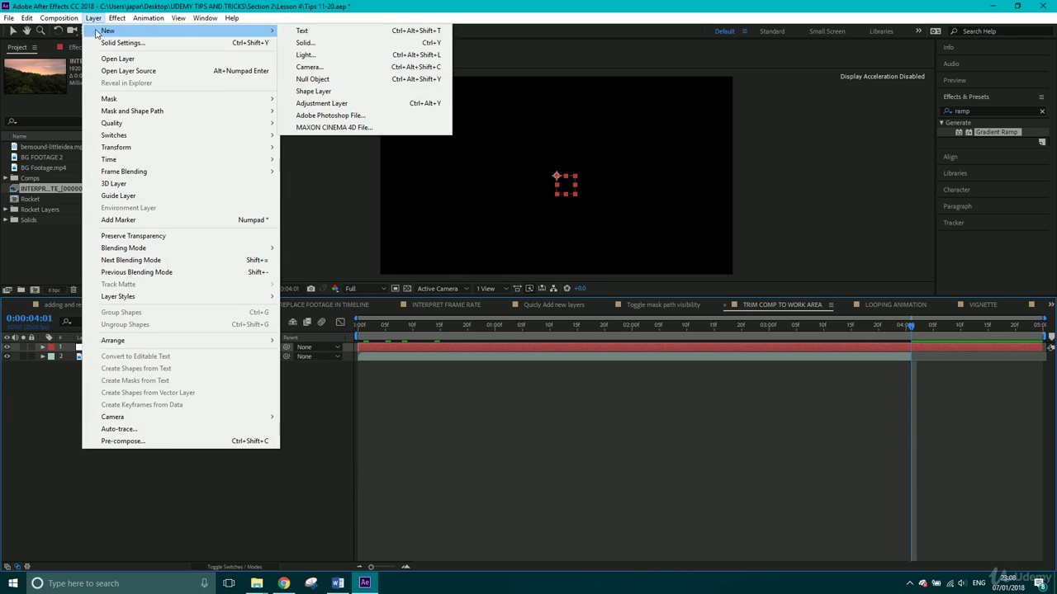
click(39, 459)
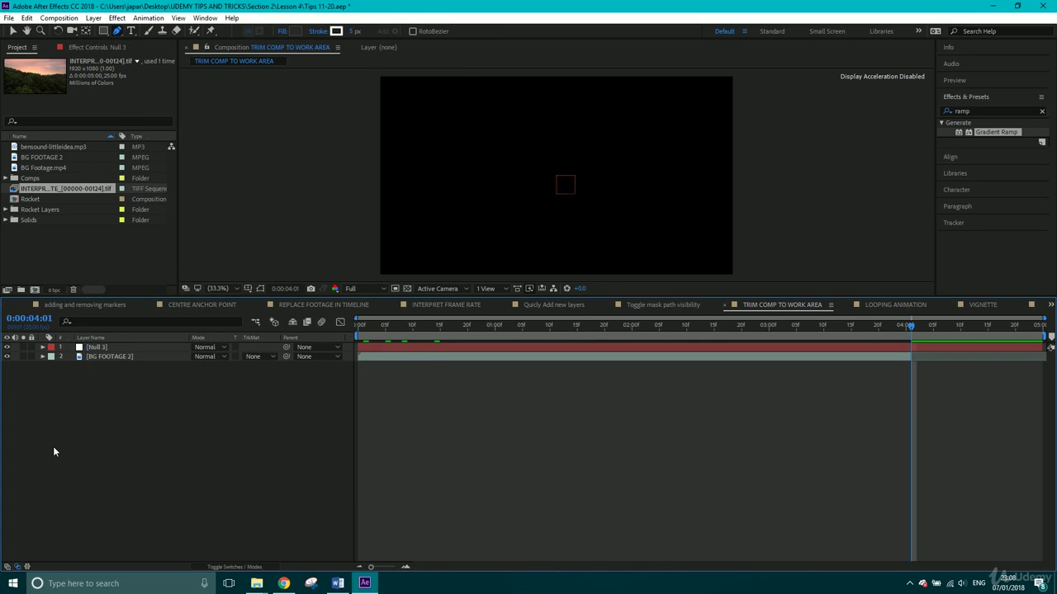
key(ctrl+alt+shift+y)
key(ctrl+alt+shift+y)
key(ctrl+alt+shift+y)
key(ctrl+alt+shift+y)
key(ctrl+alt+shift+y)
key(ctrl+alt+shift+y)
key(ctrl+alt+shift+y)
key(ctrl+alt+shift+y)
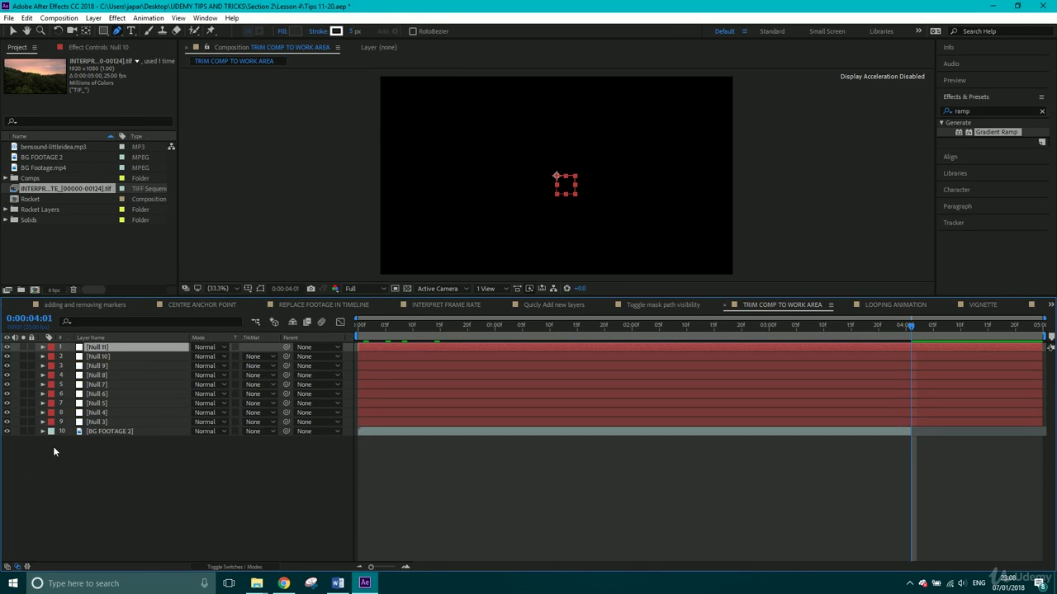
key(ctrl+alt+shift+y)
key(ctrl+alt+shift+y)
Trim the ends of all the null layers together to match the end of the BG FOOTAGE 2 layer.
click(111, 431)
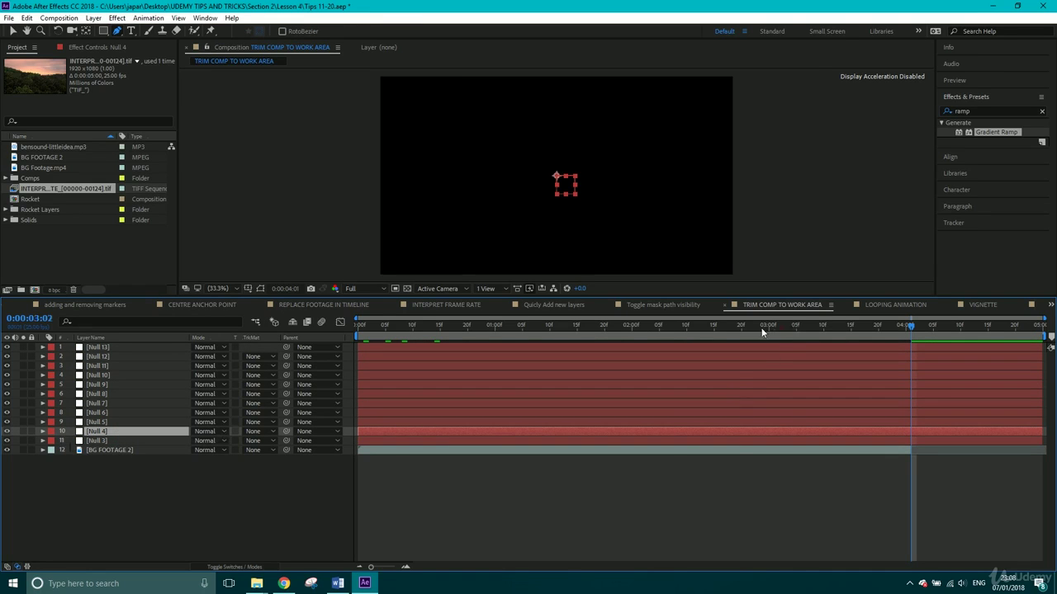
drag(763, 331, 736, 325)
drag(481, 323, 937, 385)
click(992, 439)
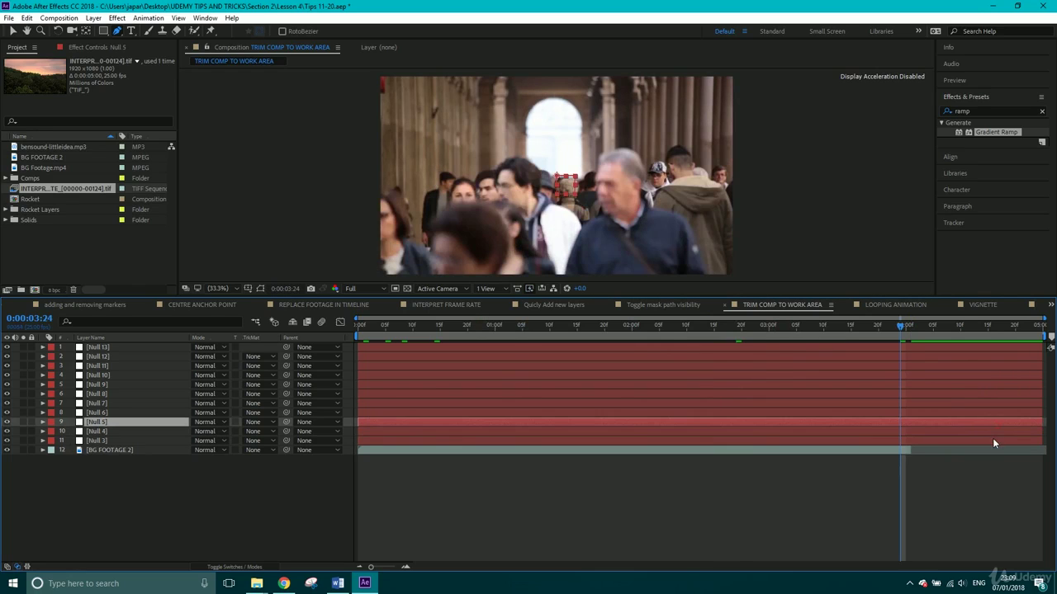
shift+click(1038, 348)
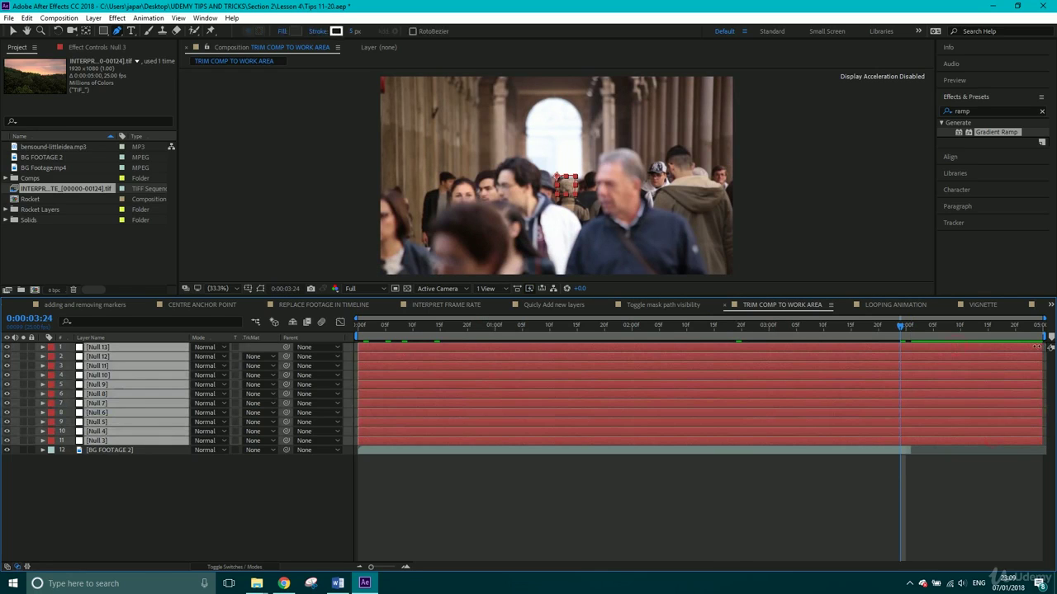
drag(1037, 347, 910, 356)
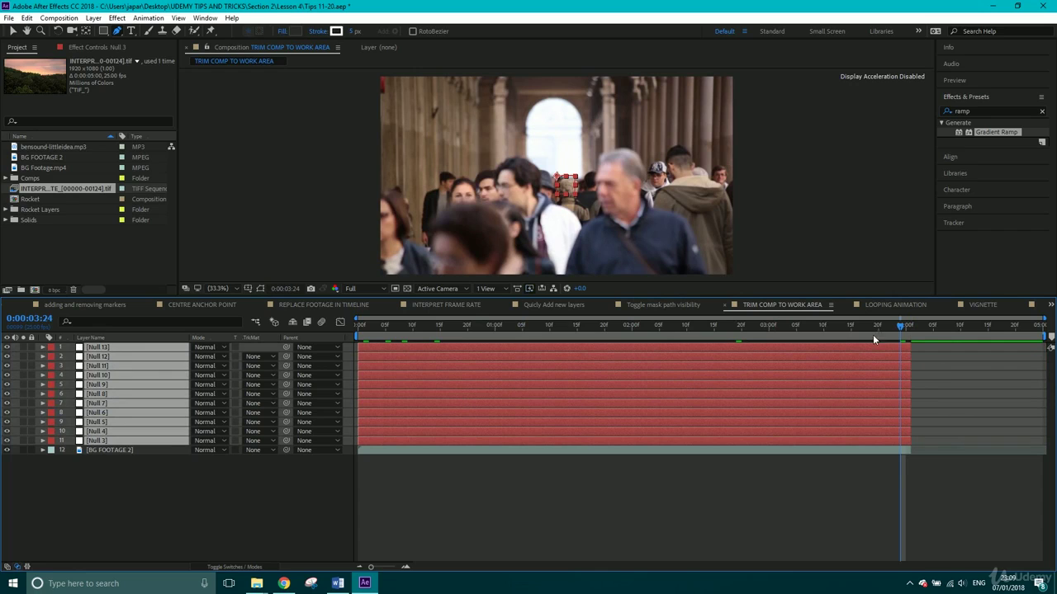
Shorten the work area to end with the footage at about 0:00:04:01 and preview the composition.
drag(791, 322, 971, 331)
click(912, 330)
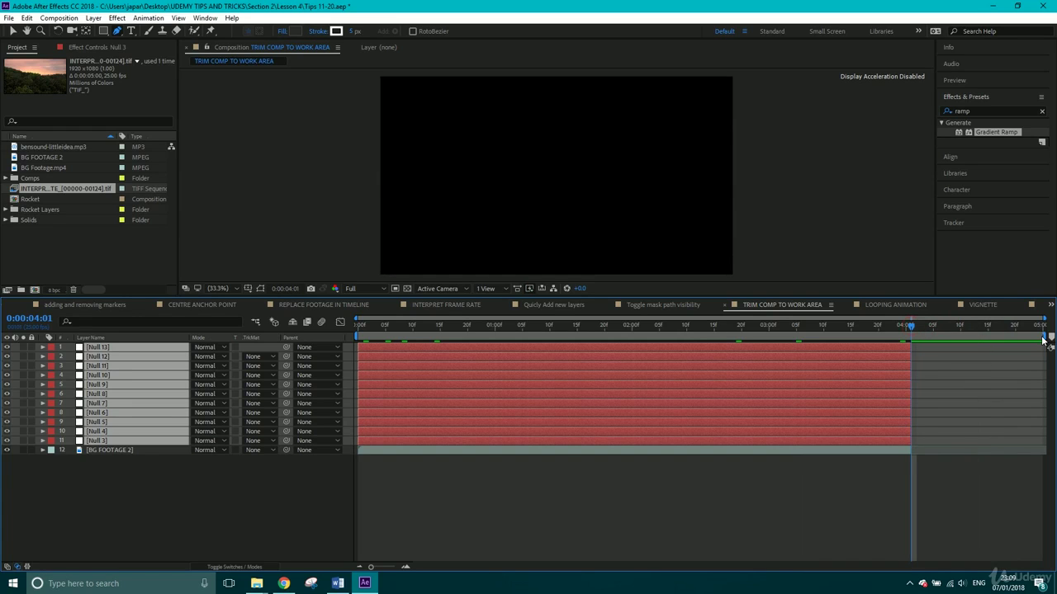
drag(1043, 339, 913, 347)
drag(912, 331, 774, 330)
key(space)
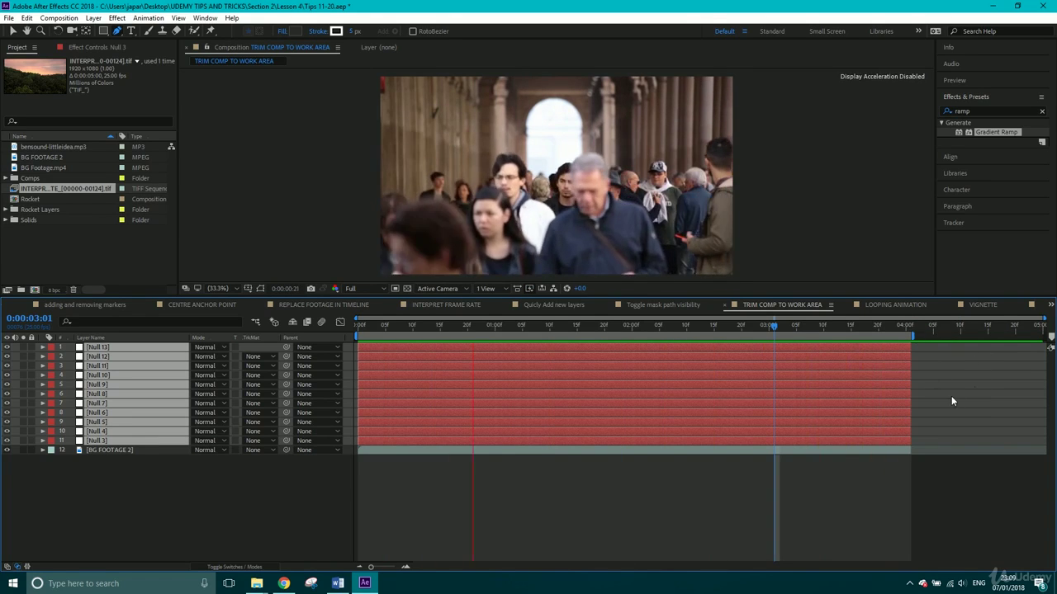
key(space)
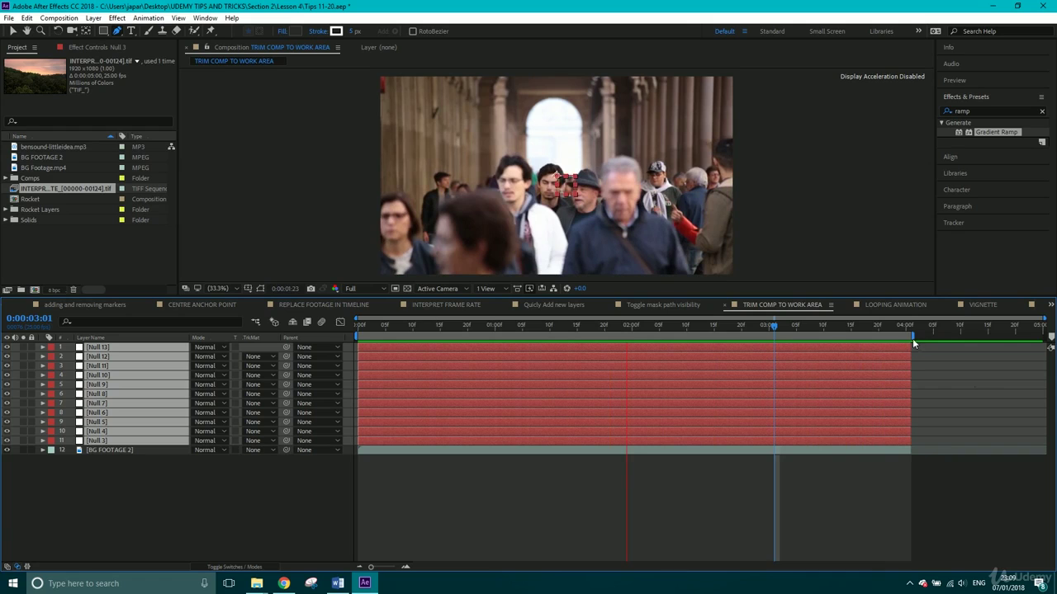
End the work area at about 0:00:03:00, trim the composition to it, and scrub through the shortened timeline.
drag(915, 334, 773, 341)
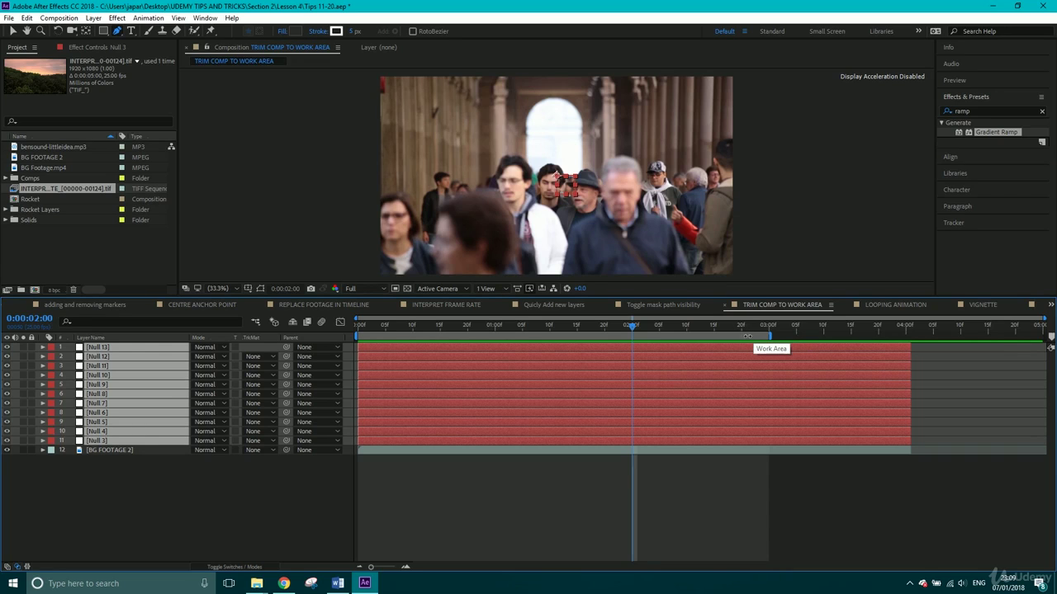
right_click(747, 336)
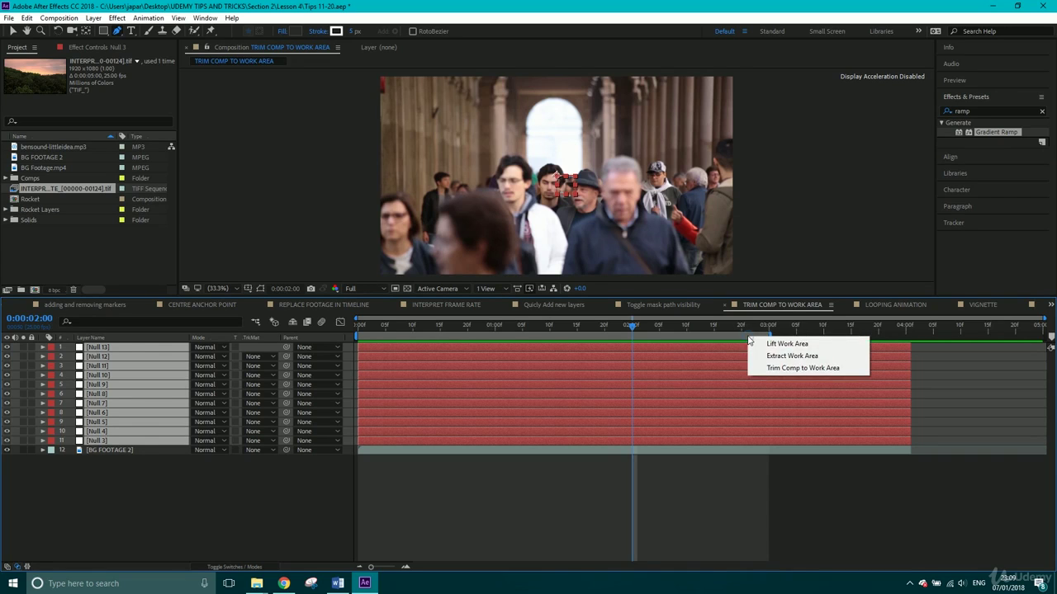
click(783, 368)
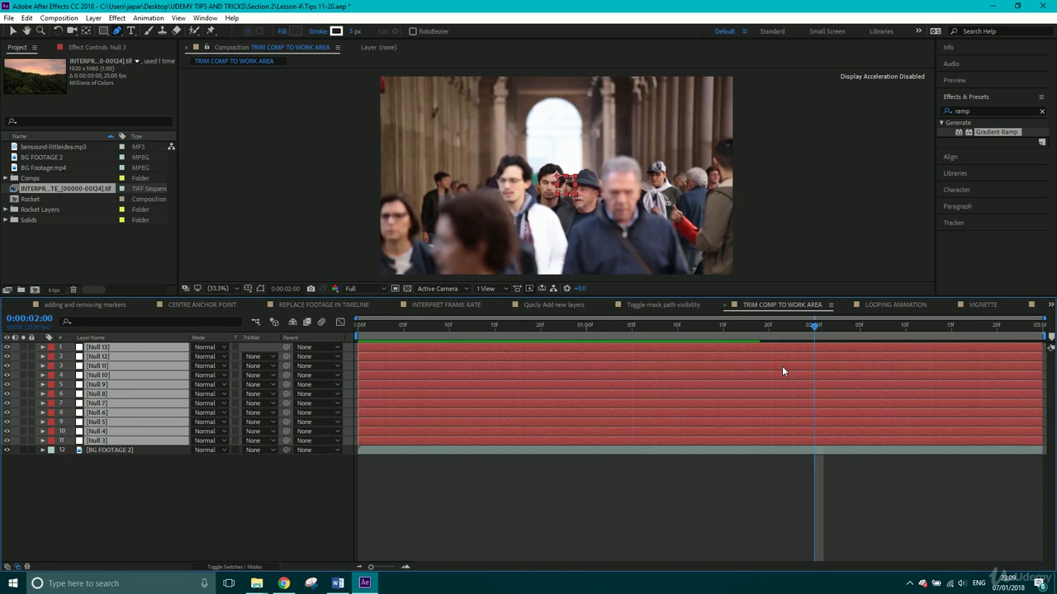
drag(1018, 326, 467, 334)
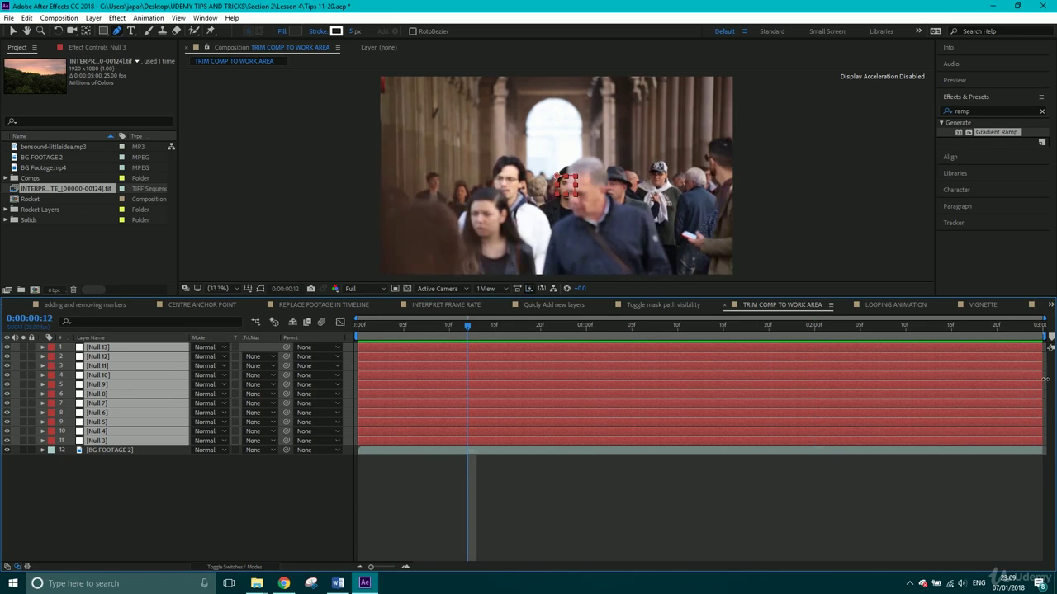
drag(395, 329, 564, 351)
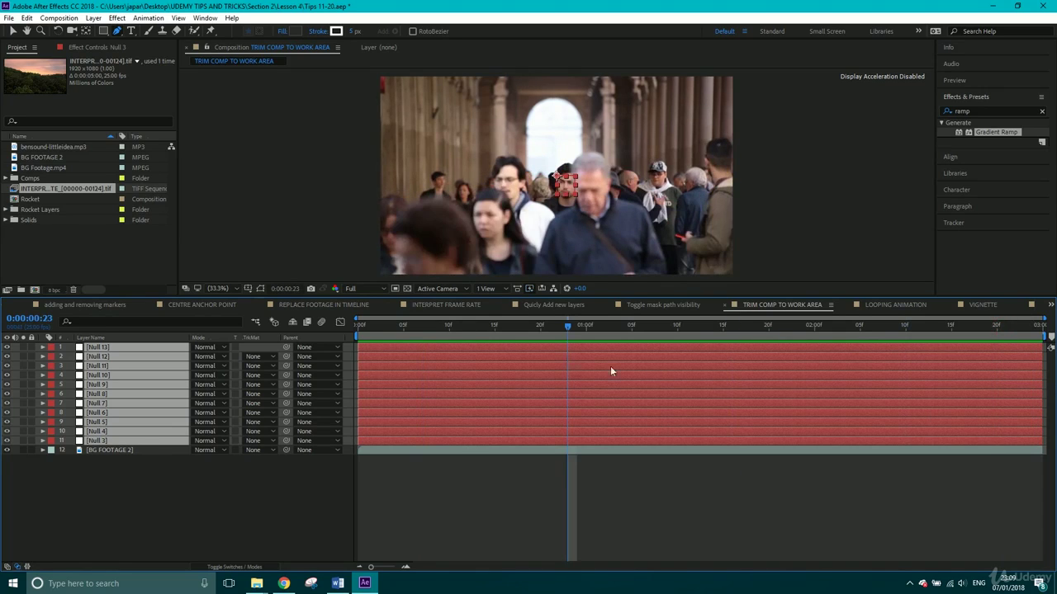
Open the LOOPING ANIMATION composition and preview its Offset animation from the start.
click(885, 304)
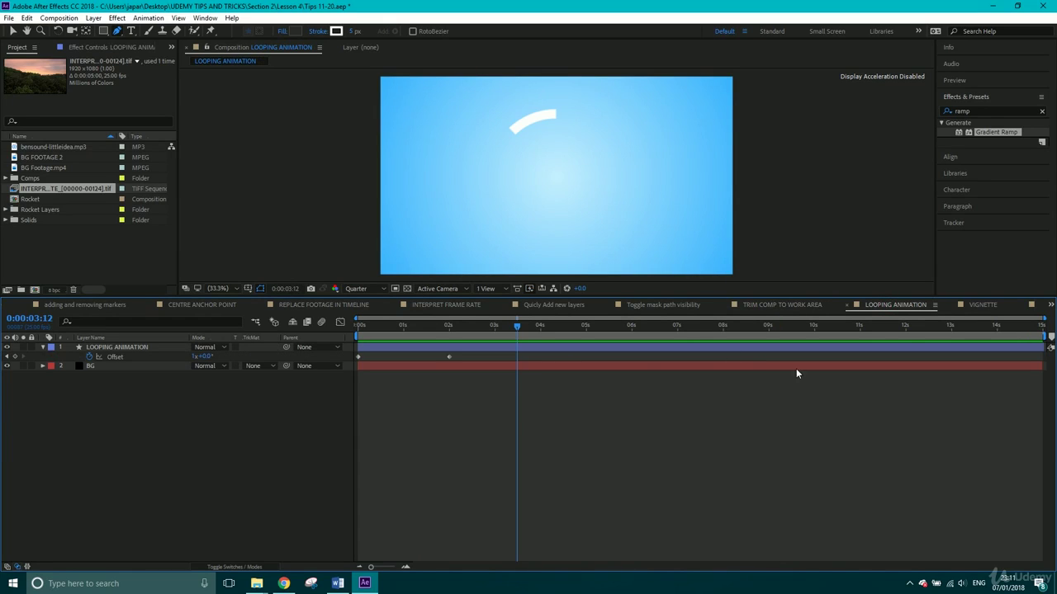
drag(467, 330, 345, 340)
key(space)
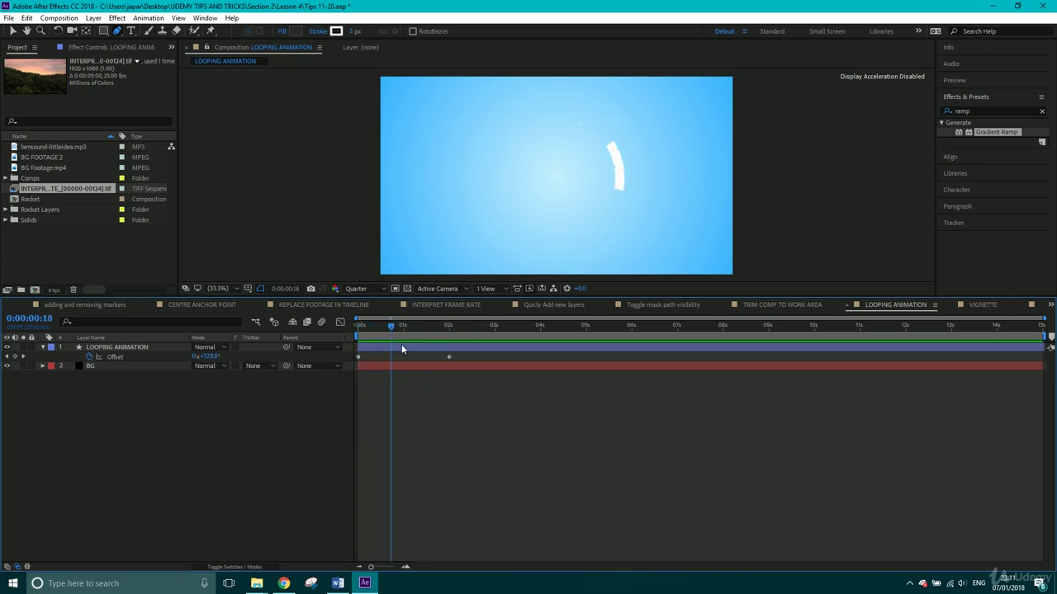
Inspect the Trim Paths properties of the LOOPING ANIMATION layer and play the animation past its last Offset keyframe.
key(space)
click(43, 347)
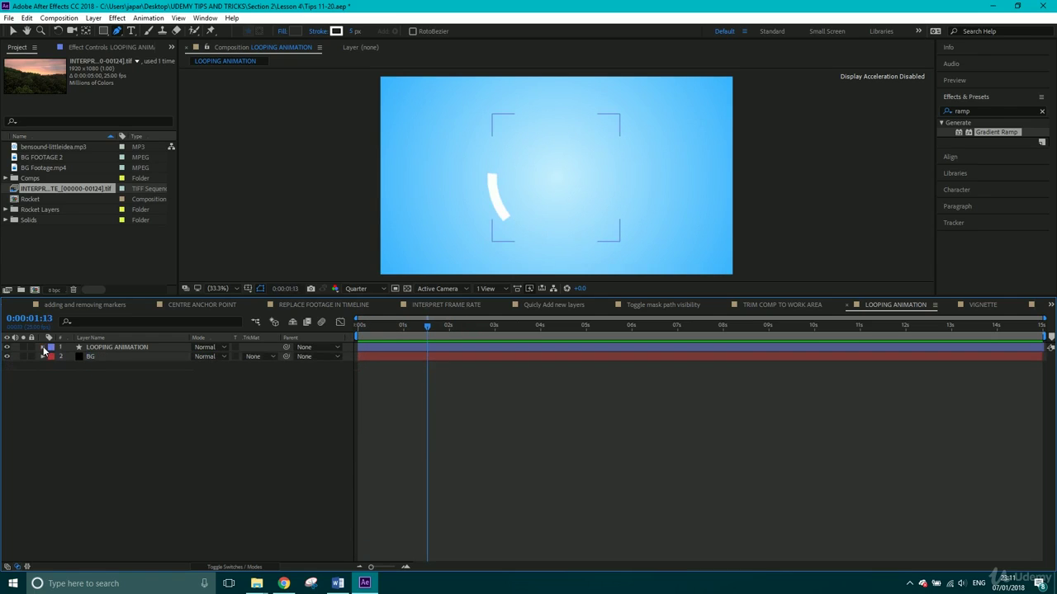
click(44, 348)
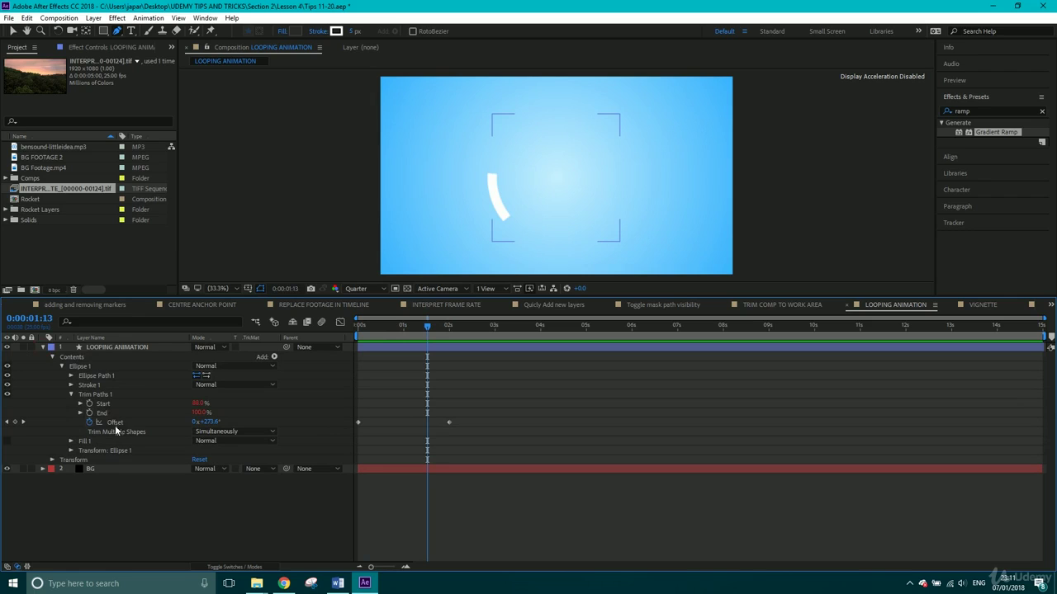
key(space)
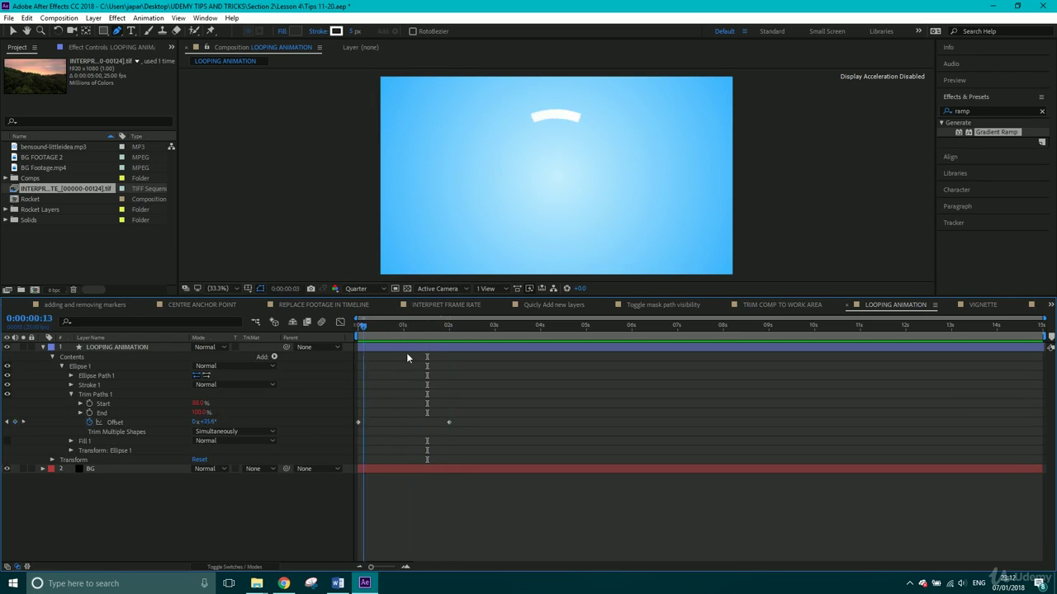
drag(590, 349, 890, 368)
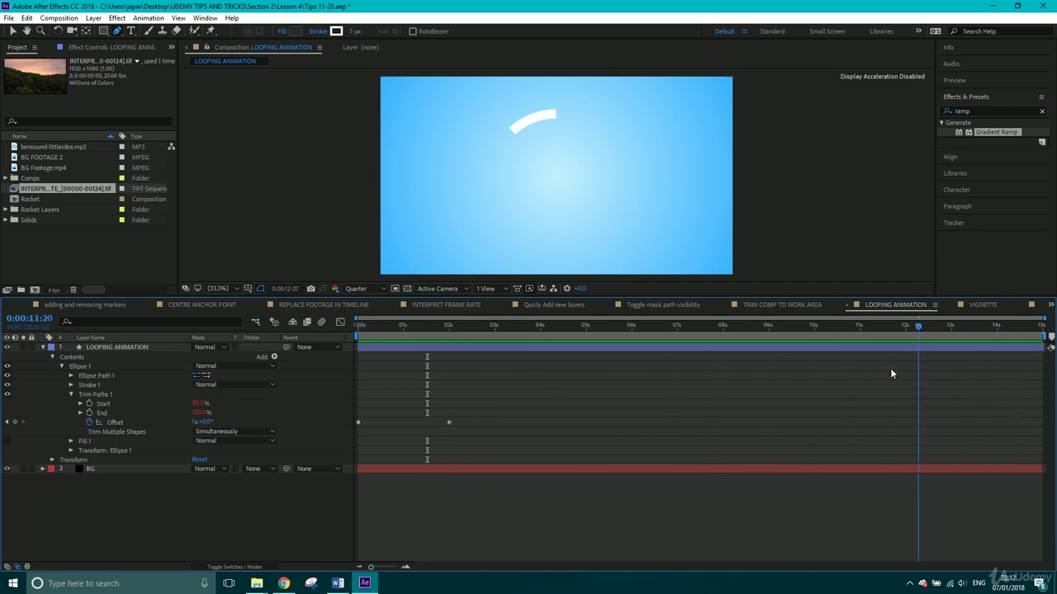
Reveal only the keyframed Offset property of the LOOPING ANIMATION layer and give it the expression loopOut().
click(43, 348)
click(119, 347)
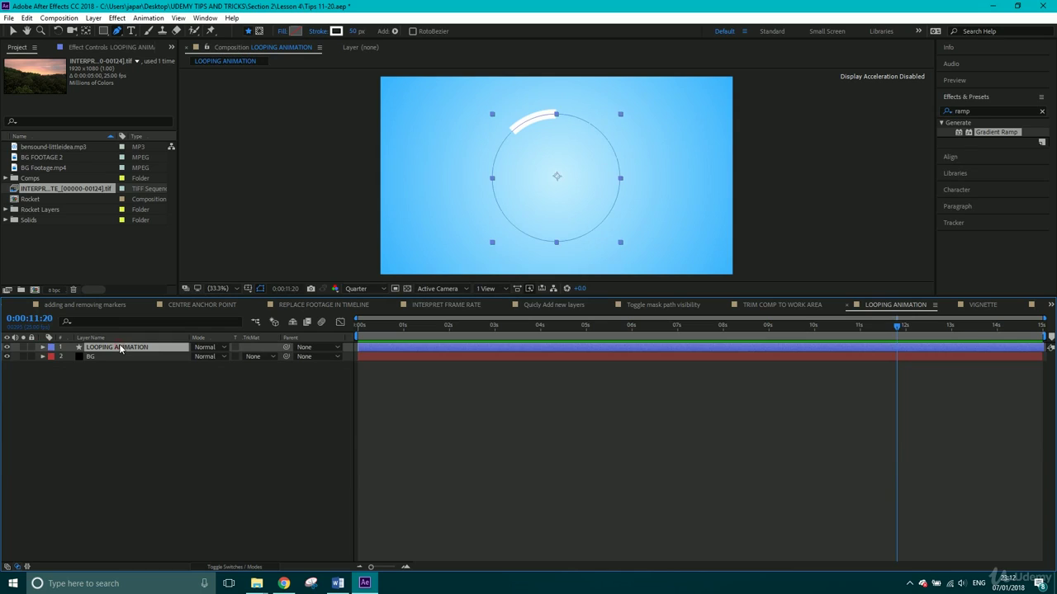
key(u)
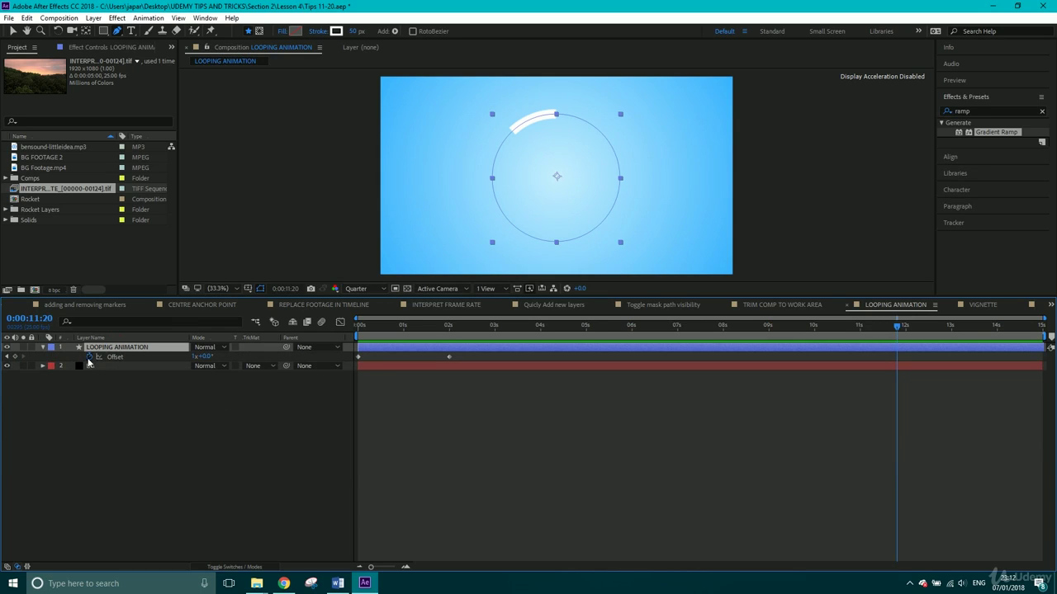
alt+click(90, 358)
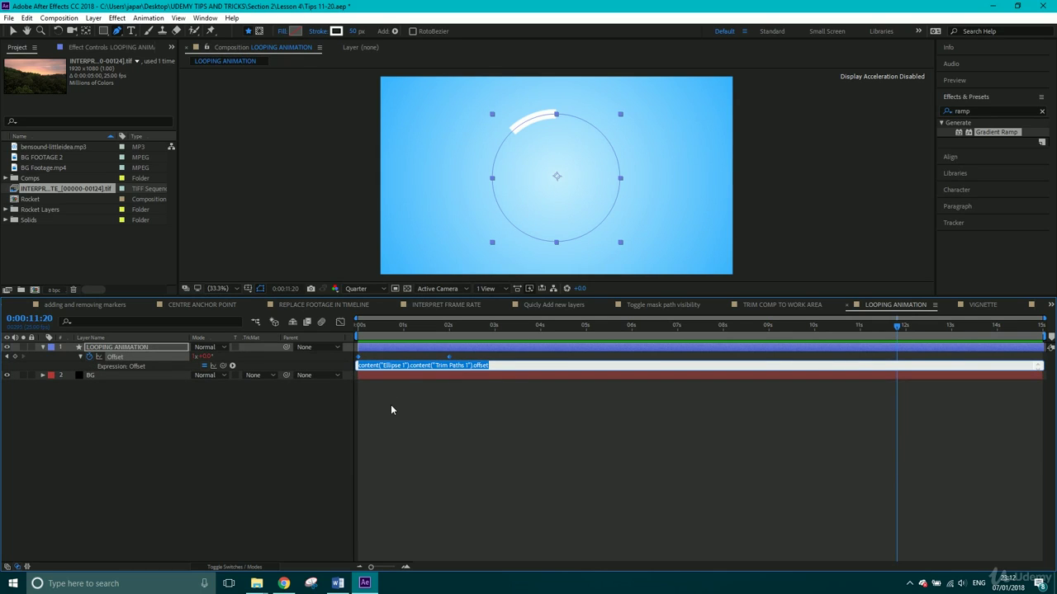
text(loop)
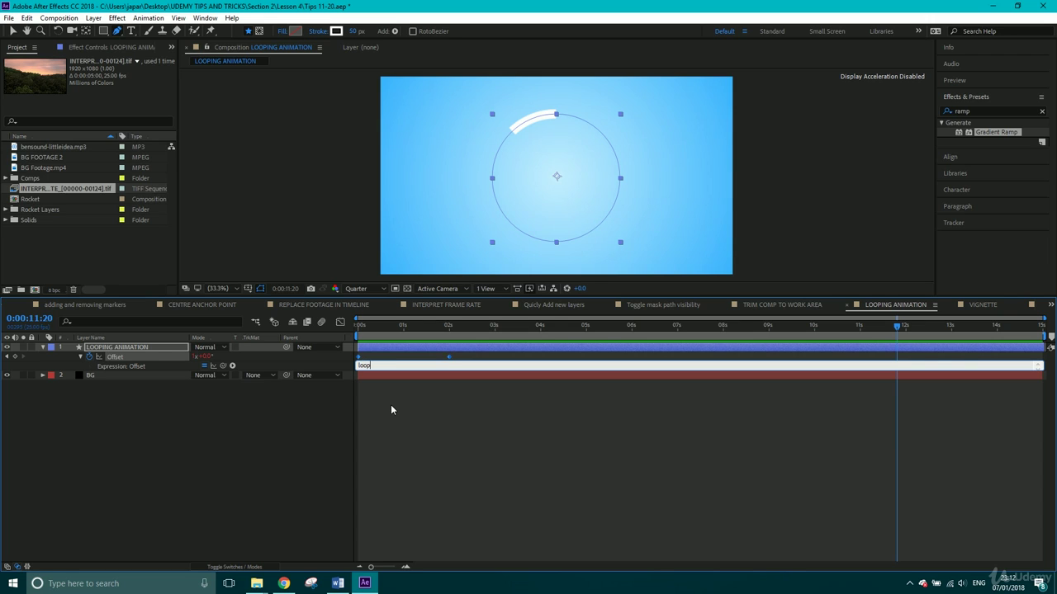
text(Out)
text(()
click(386, 427)
Preview the looping Offset animation from the start of the composition.
drag(383, 325, 346, 325)
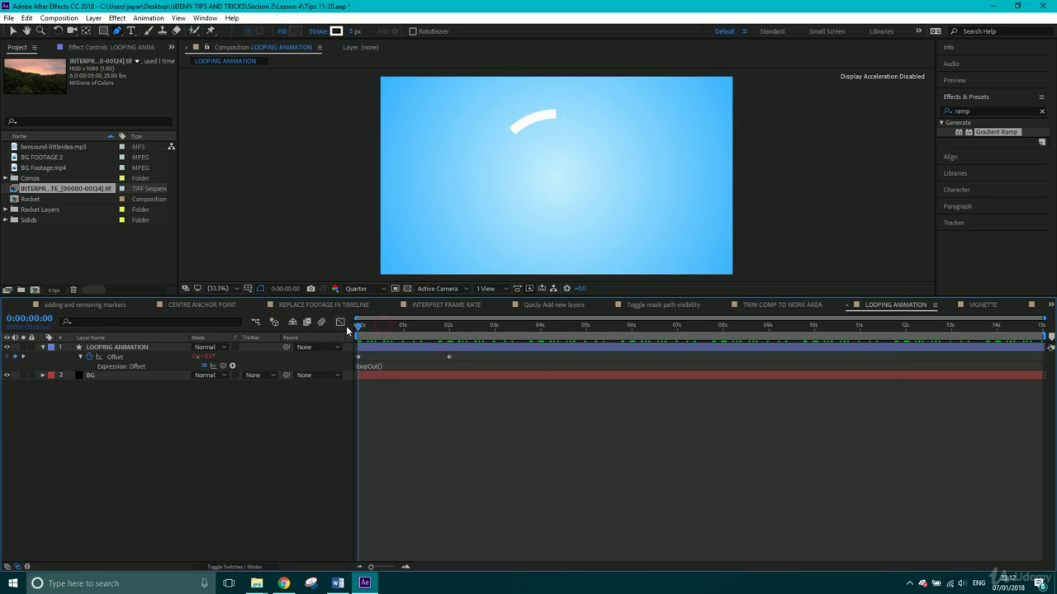
key(space)
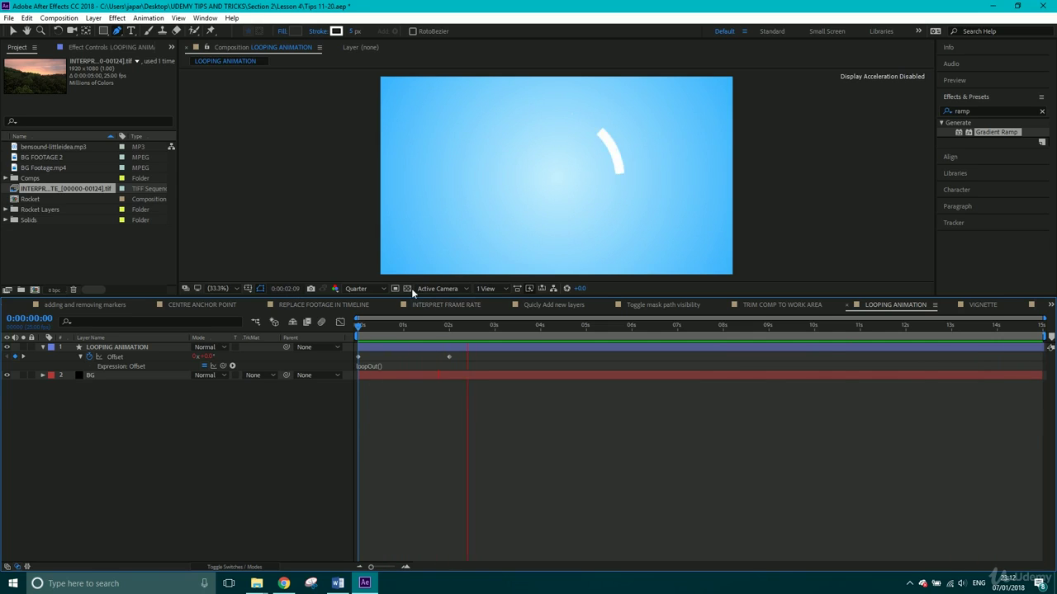
key(space)
Try the loop with both Offset keyframes shifted to start at about 0:00:06:04, and return them to the composition's start.
mouse_move(463, 353)
mouse_down()
mouse_move(353, 360)
mouse_move(641, 360)
mouse_up()
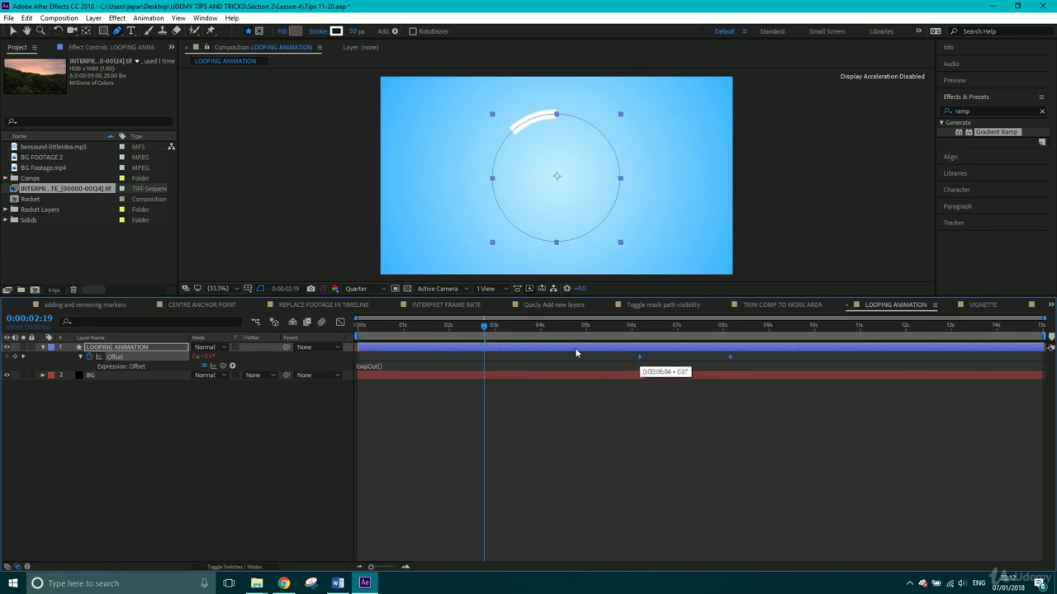
mouse_move(454, 325)
mouse_down()
mouse_move(358, 334)
mouse_move(369, 333)
mouse_up()
key(space)
drag(531, 337, 955, 373)
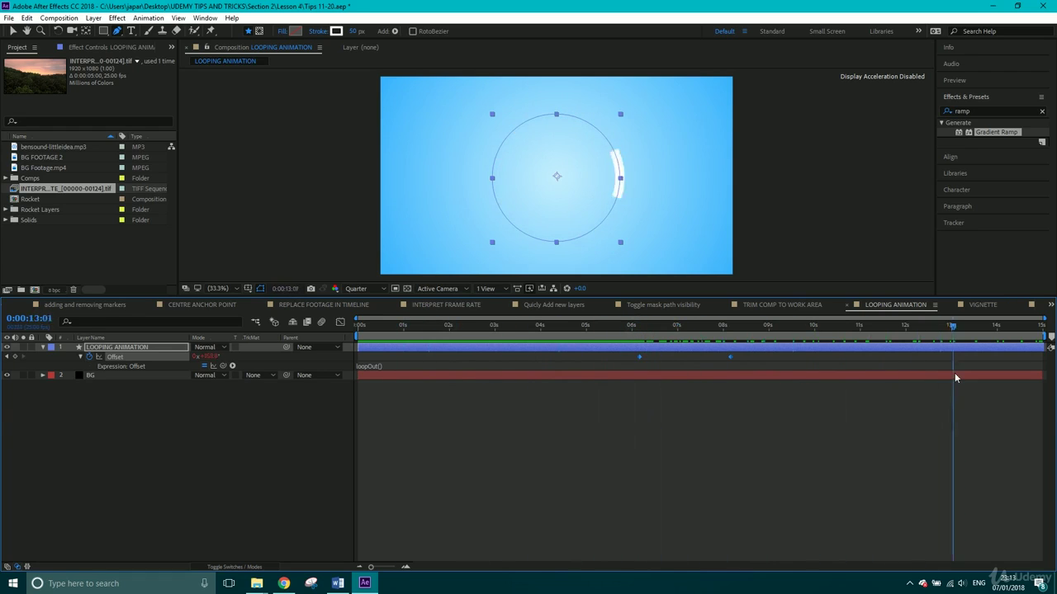
drag(726, 356, 449, 360)
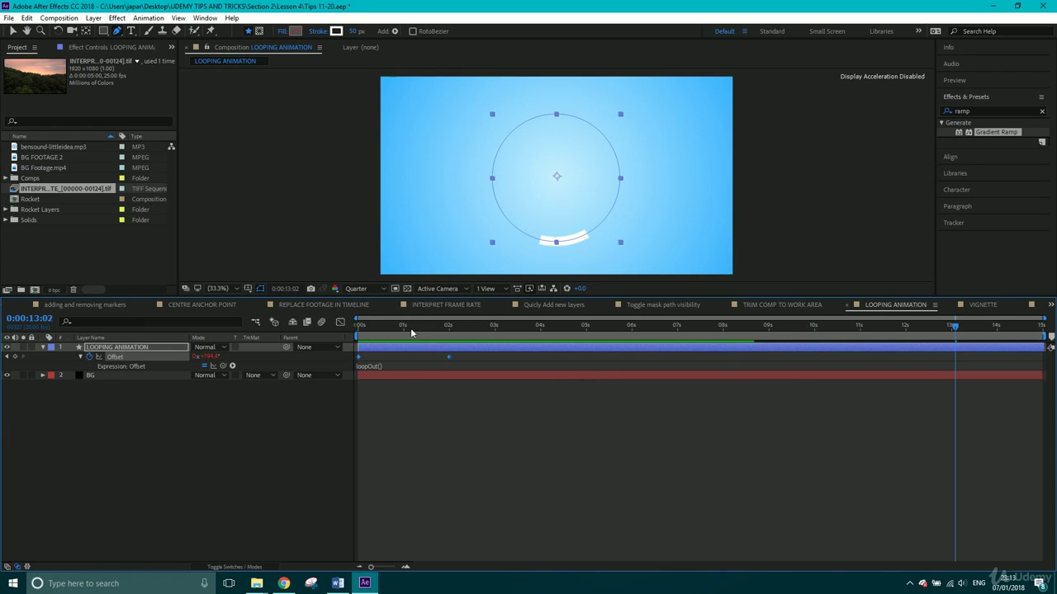
drag(407, 327, 838, 329)
Move the Offset keyframes to about 0:00:05:00 and 0:00:07:00, change the expression to loopIn(), and scrub through the animation.
drag(448, 357, 677, 355)
drag(508, 328, 679, 341)
click(369, 366)
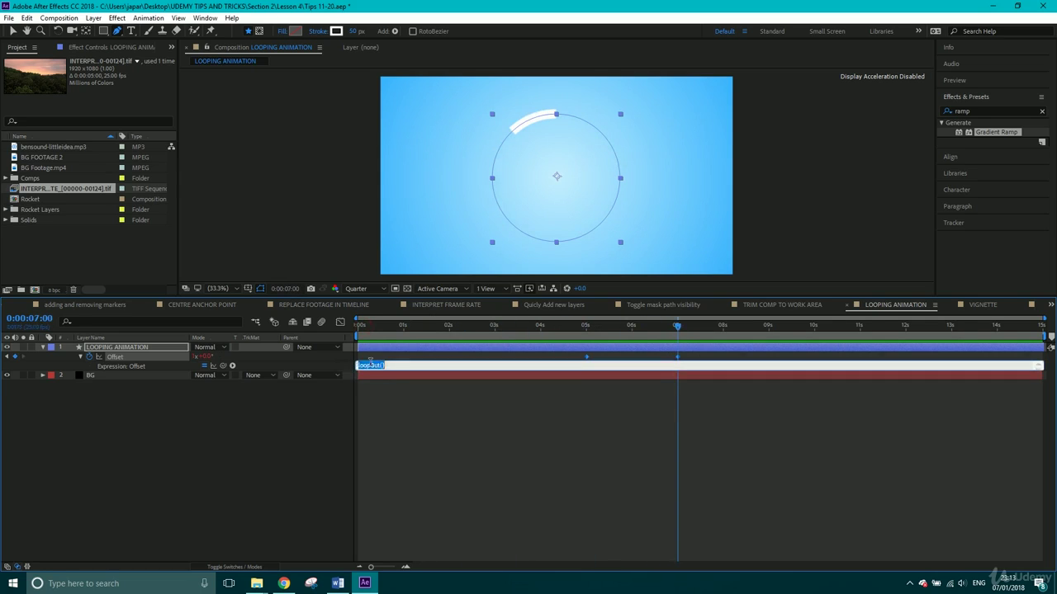
click(373, 366)
key(BackSpace)
key(BackSpace)
key(BackSpace)
text(In)
click(430, 430)
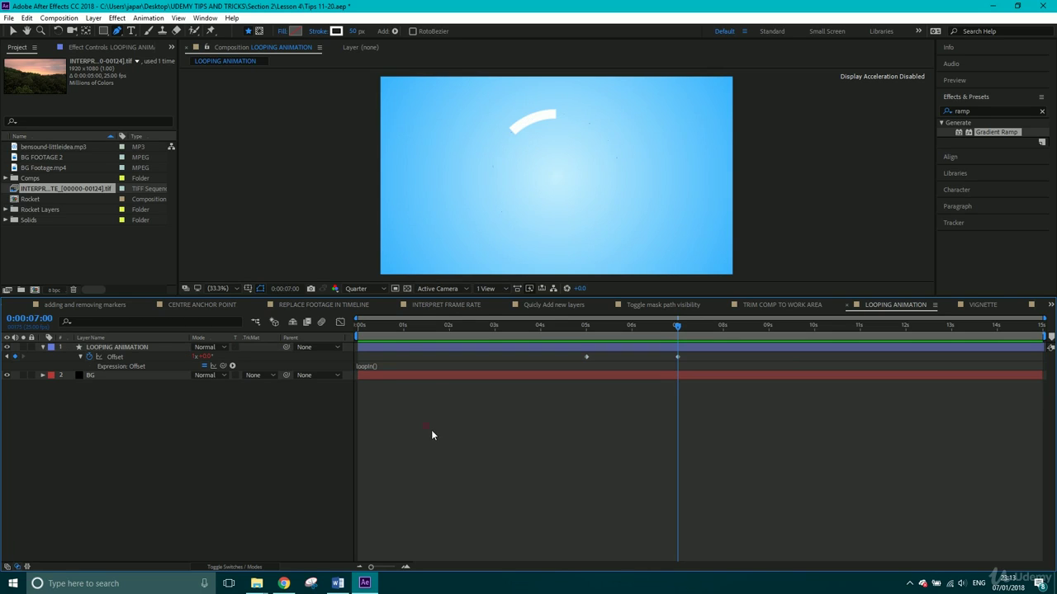
drag(398, 327, 841, 317)
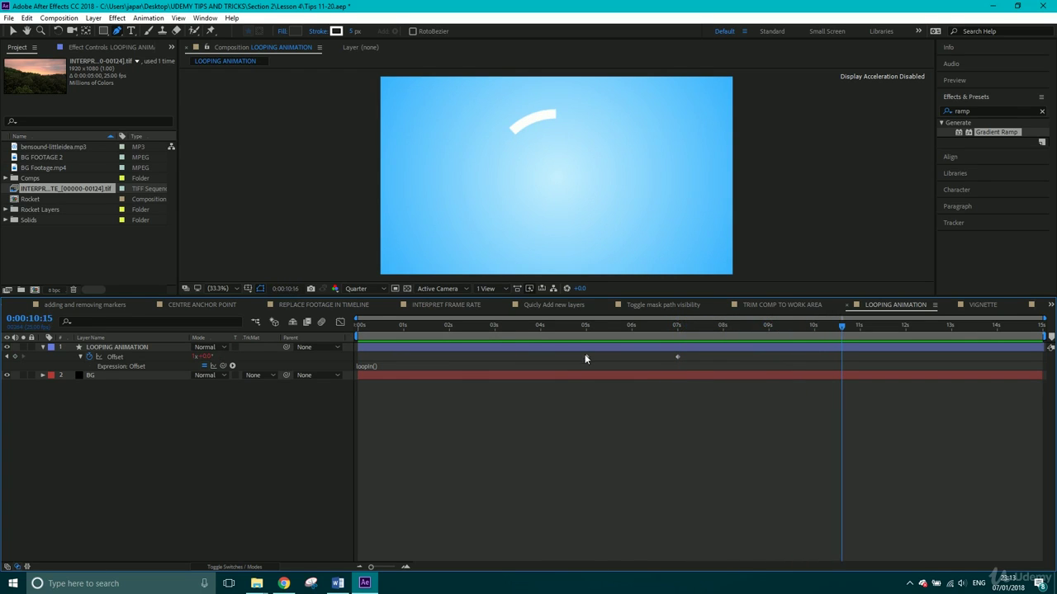
Change the Offset expression back to loopOut() and move both keyframes back to the start of the composition.
click(372, 366)
click(373, 366)
click(376, 366)
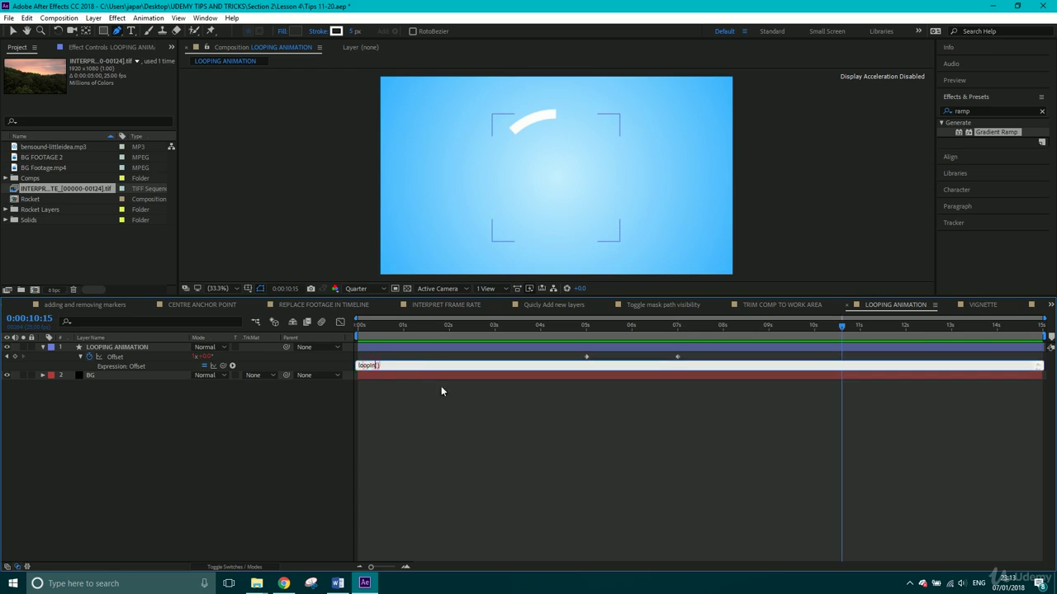
key(BackSpace)
key(BackSpace)
text(Out)
click(538, 468)
drag(512, 328, 622, 342)
drag(719, 352, 813, 326)
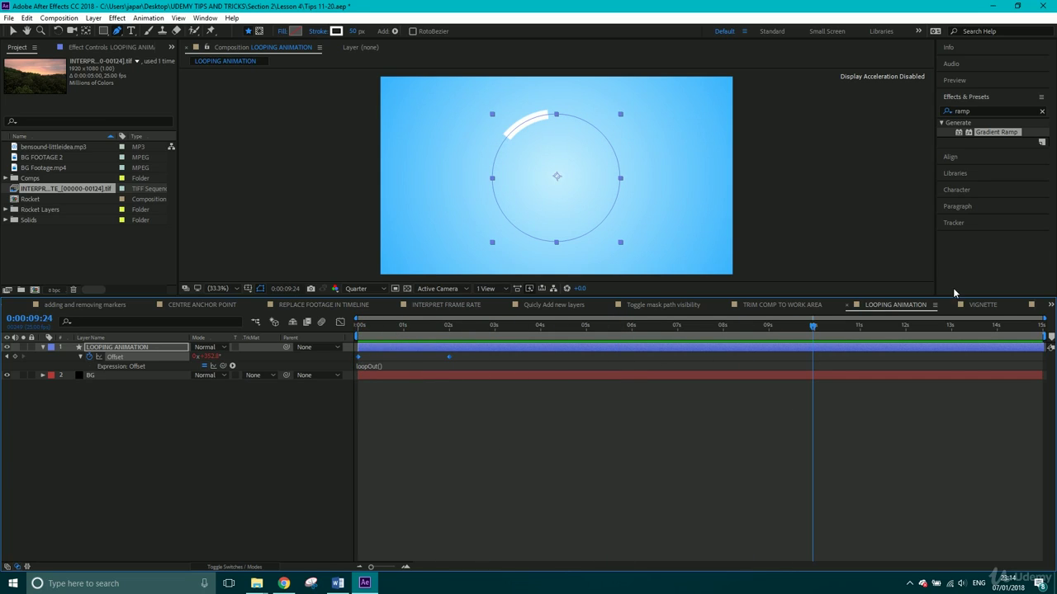
Open the VIGNETTE composition, compare the footage with and without the vignette layer, and scrub through it.
click(980, 304)
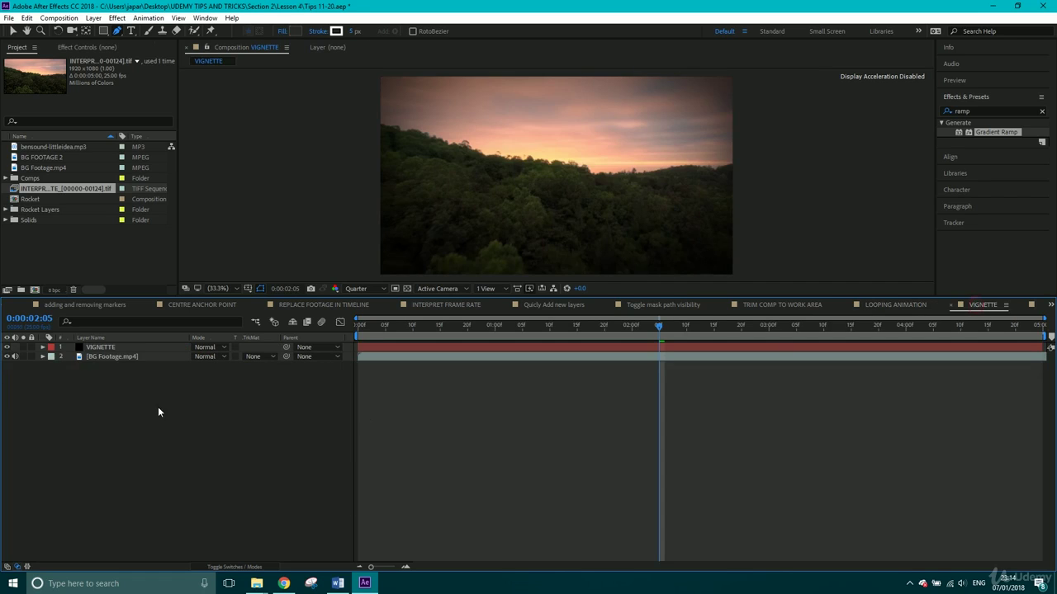
click(6, 347)
click(7, 348)
drag(399, 332, 752, 330)
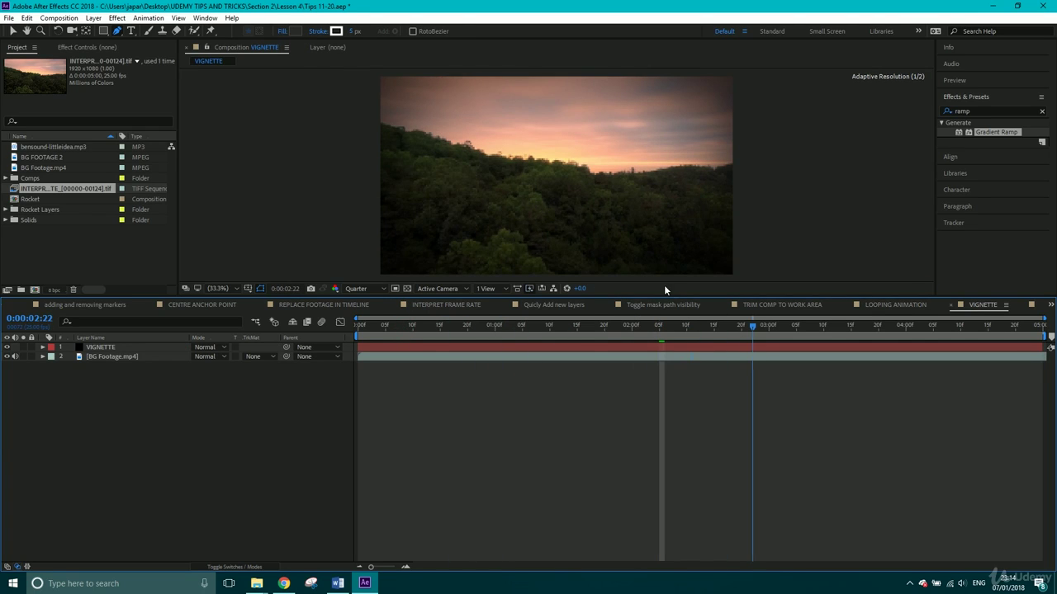
Delete the existing VIGNETTE layer and add a new 1920 x 1080 solid coloured black (000000).
click(102, 347)
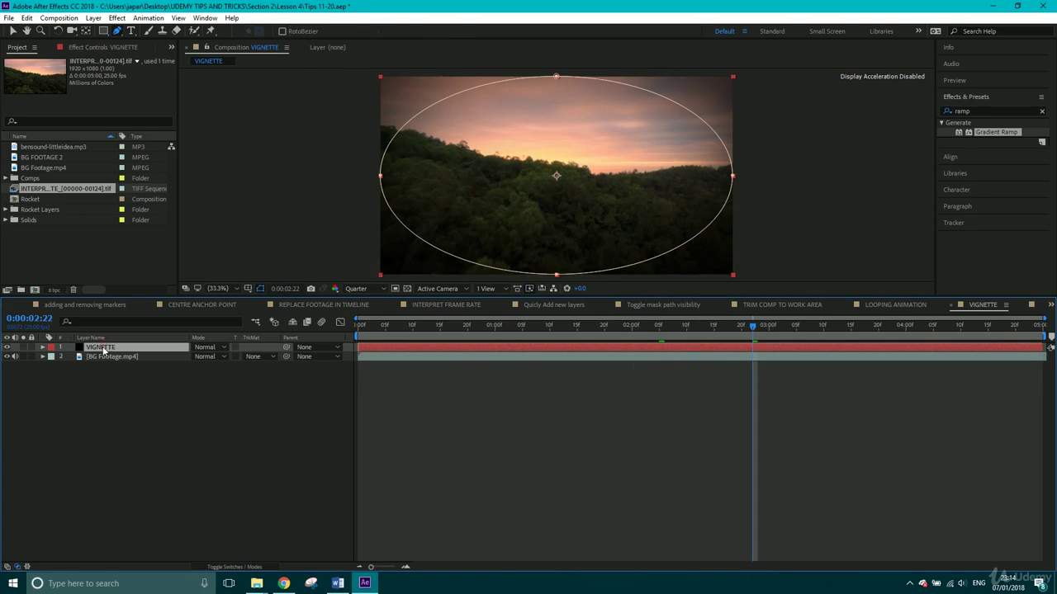
key(Delete)
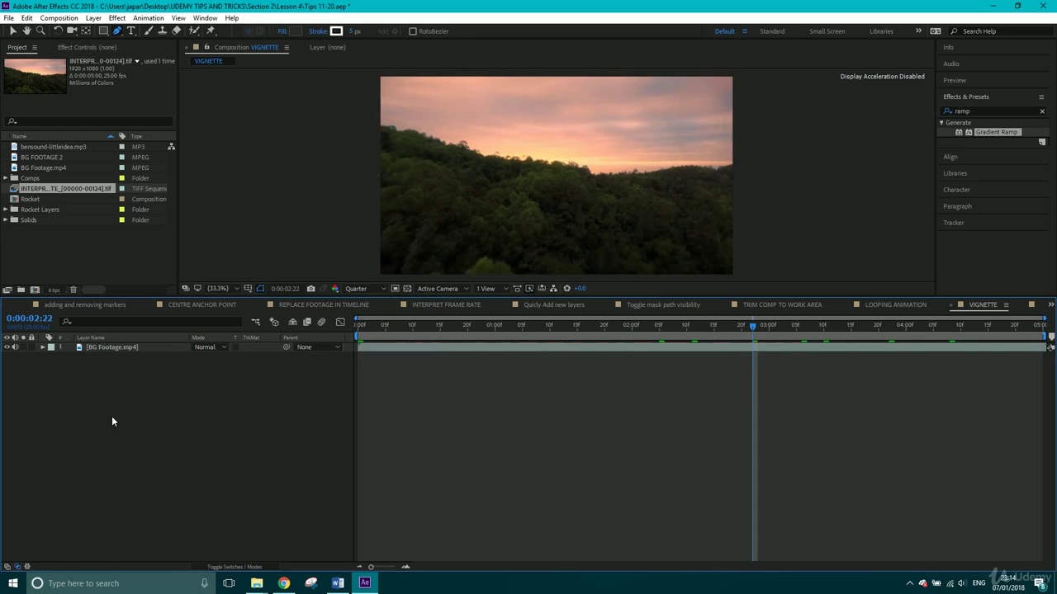
right_click(112, 421)
mouse_move(132, 426)
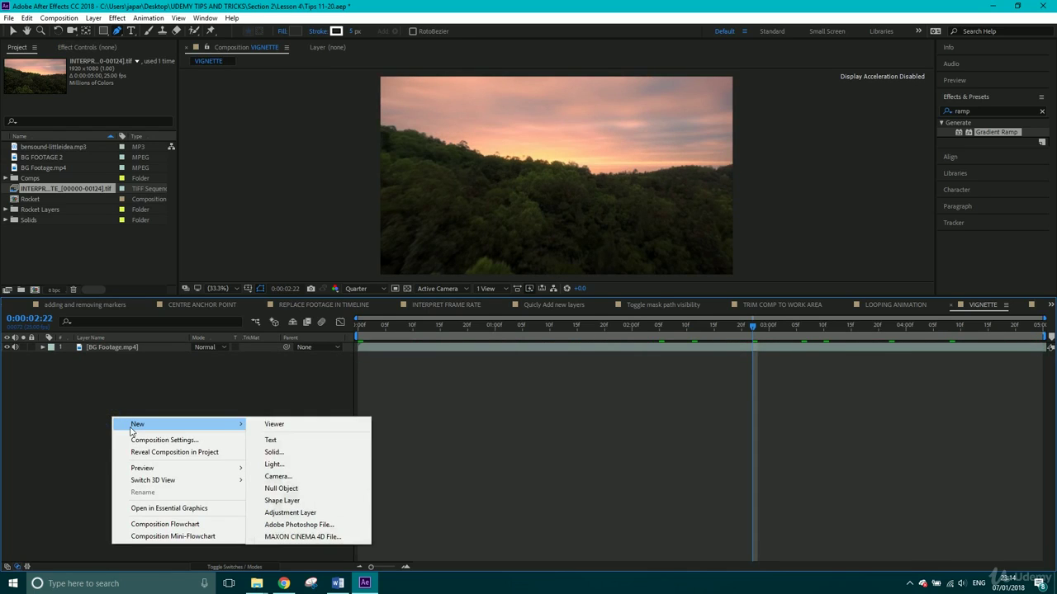
click(273, 452)
click(125, 194)
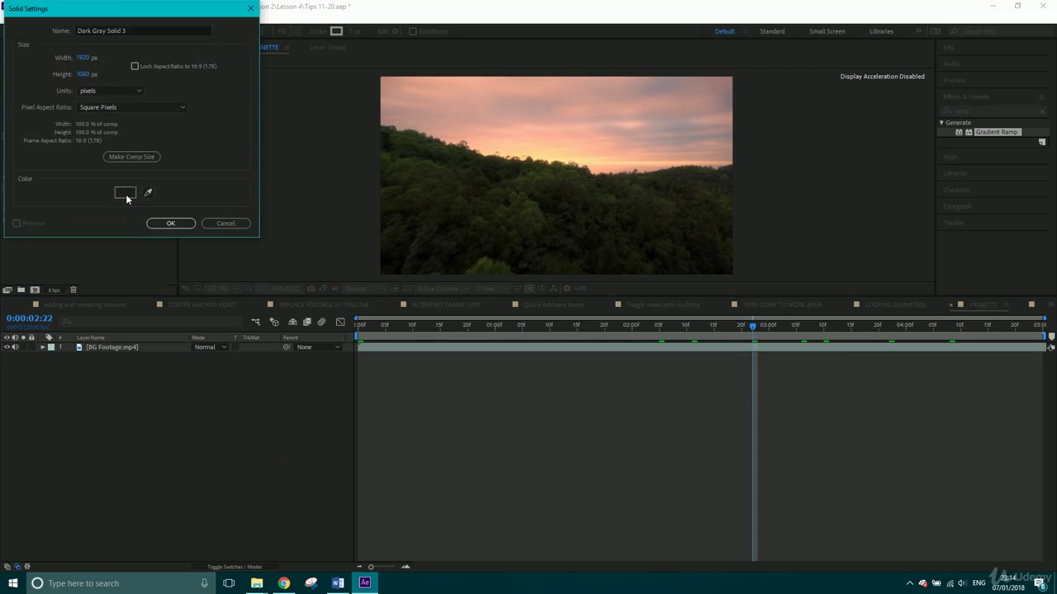
click(25, 167)
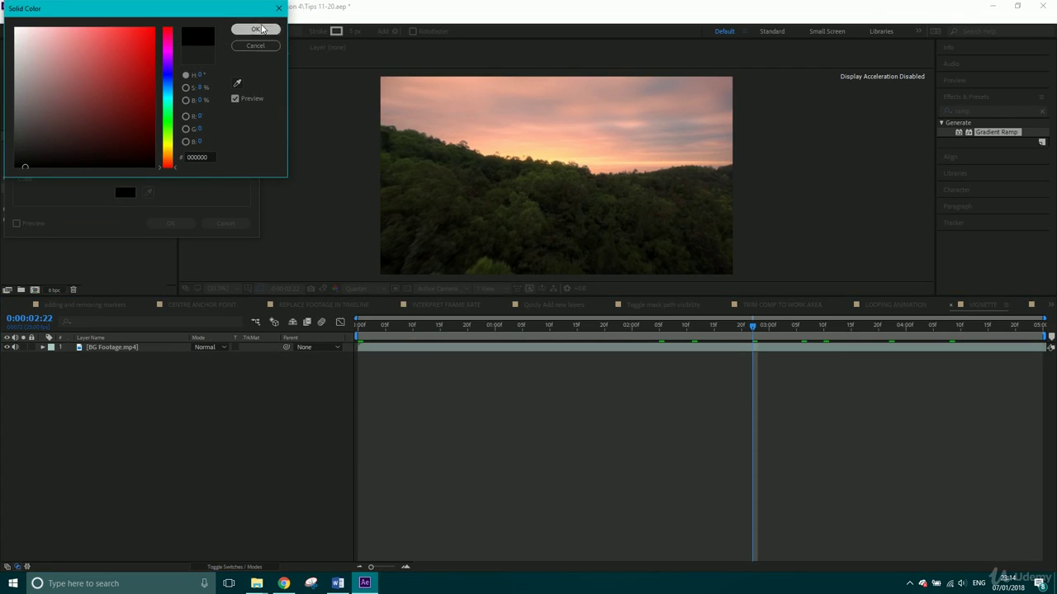
click(260, 29)
click(170, 223)
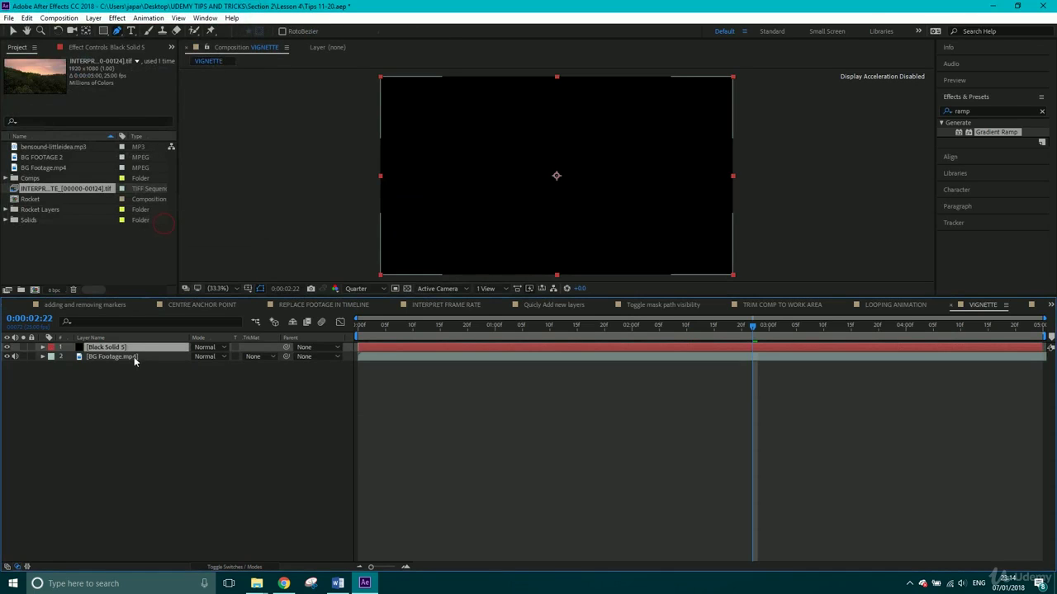
Toggle the black solid's visibility off and on, and rename the layer VIGNETTE.
click(7, 347)
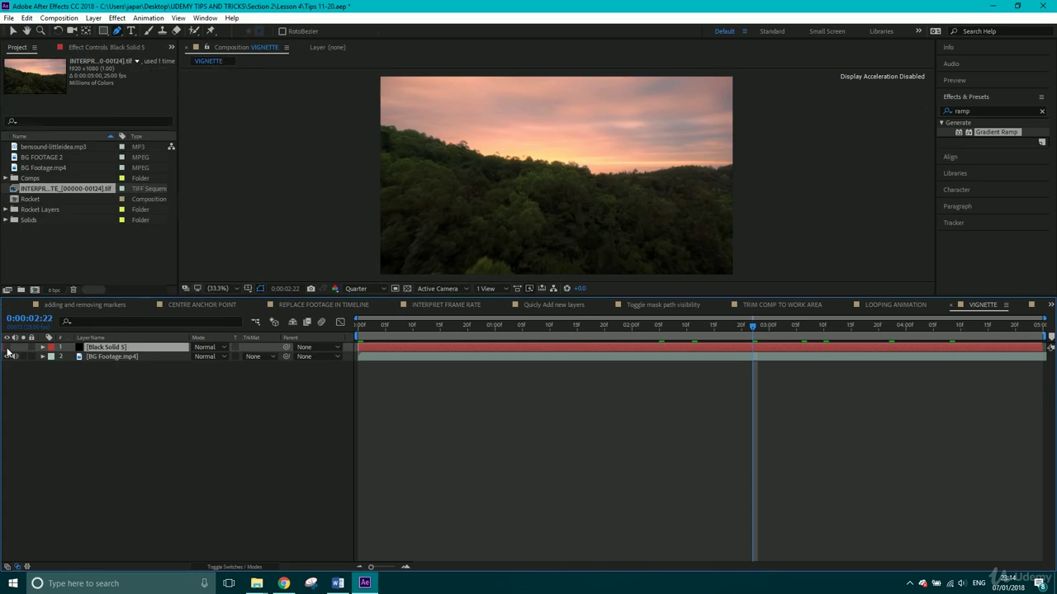
click(9, 348)
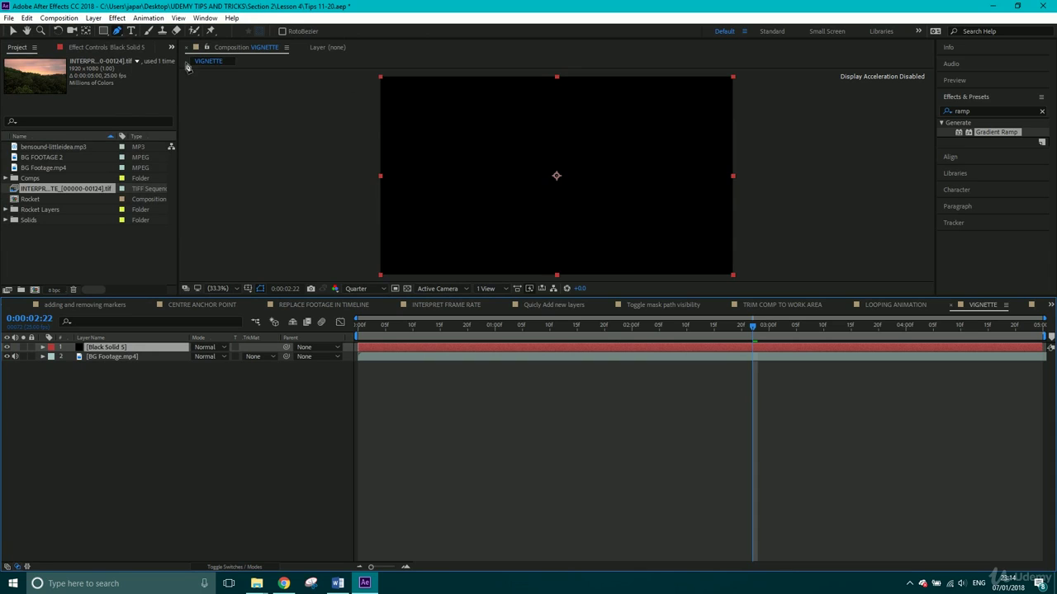
right_click(108, 350)
click(168, 565)
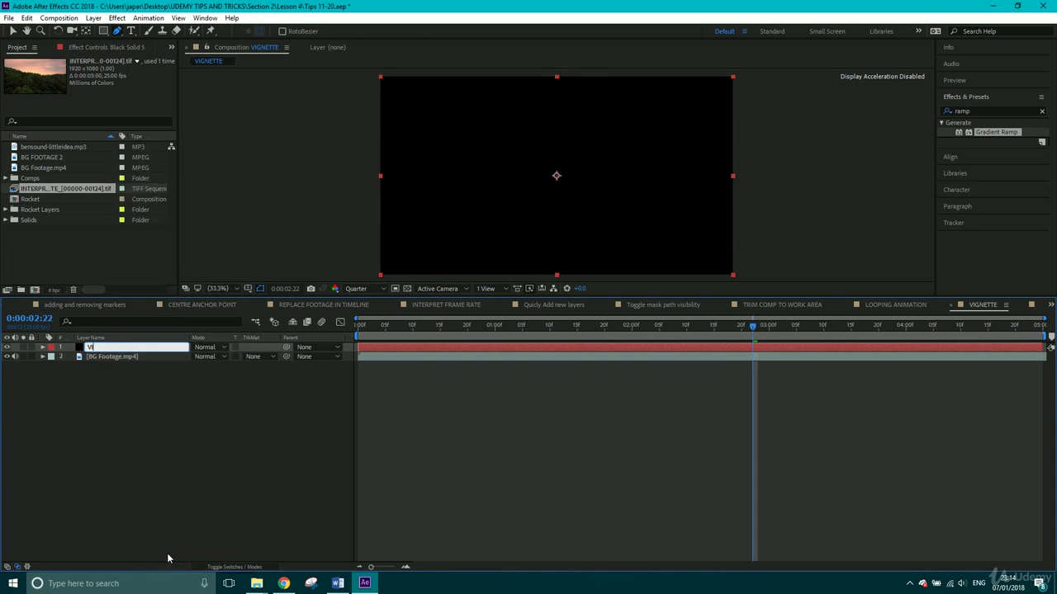
click(136, 487)
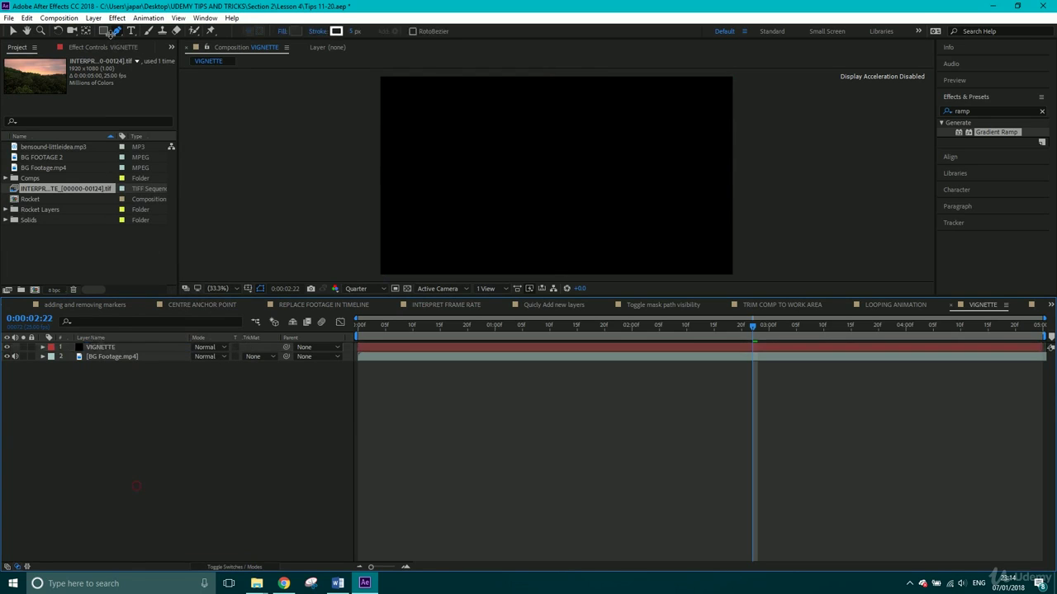
Add an elliptical mask filling the VIGNETTE layer with the Ellipse tool and set the mask mode to Subtract.
click(105, 347)
drag(103, 33, 144, 56)
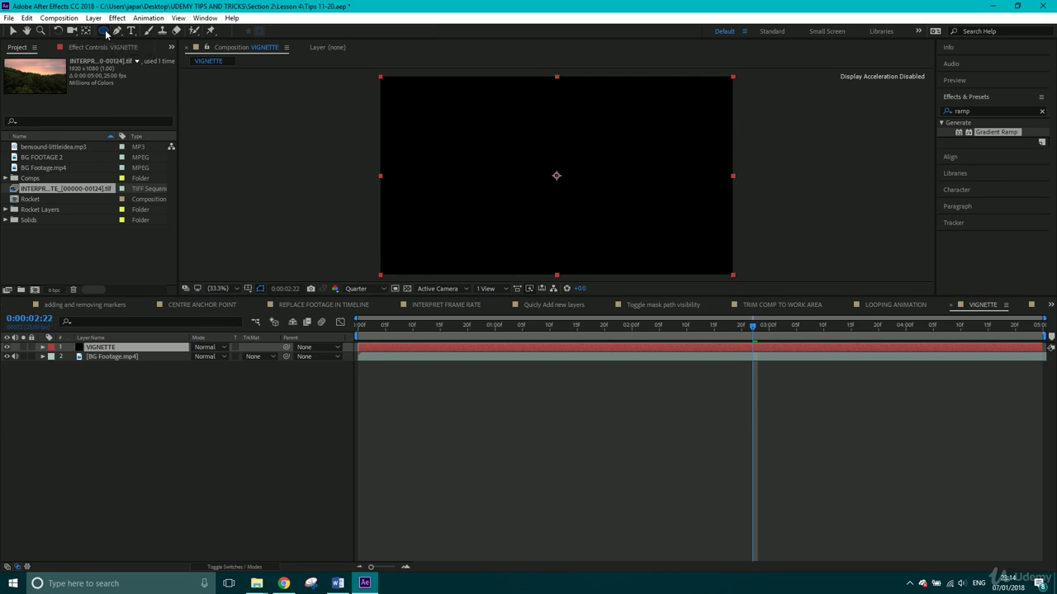
double_click(105, 32)
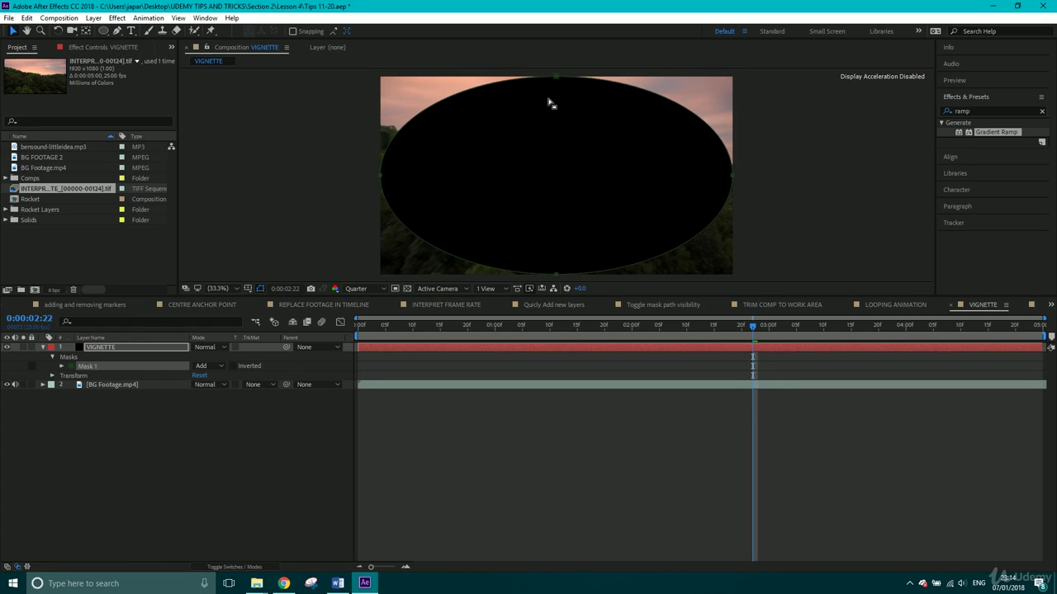
click(213, 368)
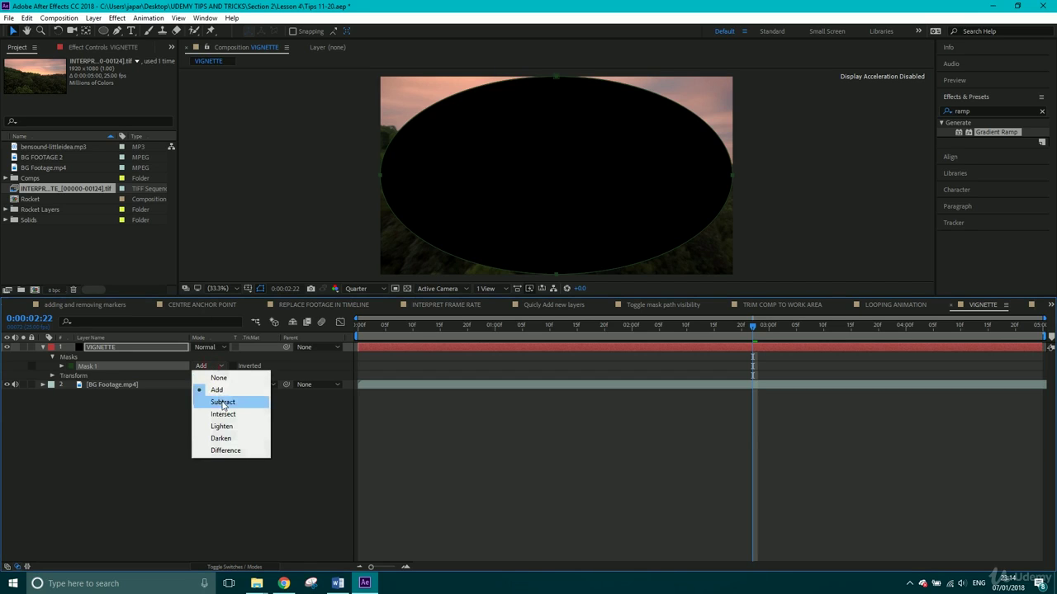
click(222, 402)
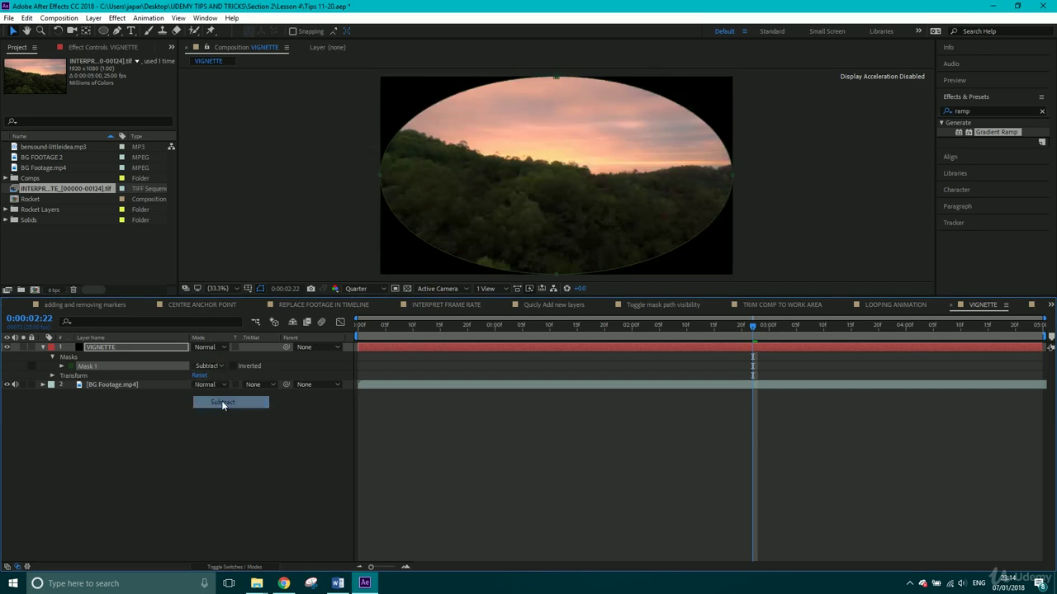
Set the VIGNETTE layer's Mask 1 feather to 297 pixels, mask opacity to 60%, and mask expansion to -32 pixels.
click(61, 367)
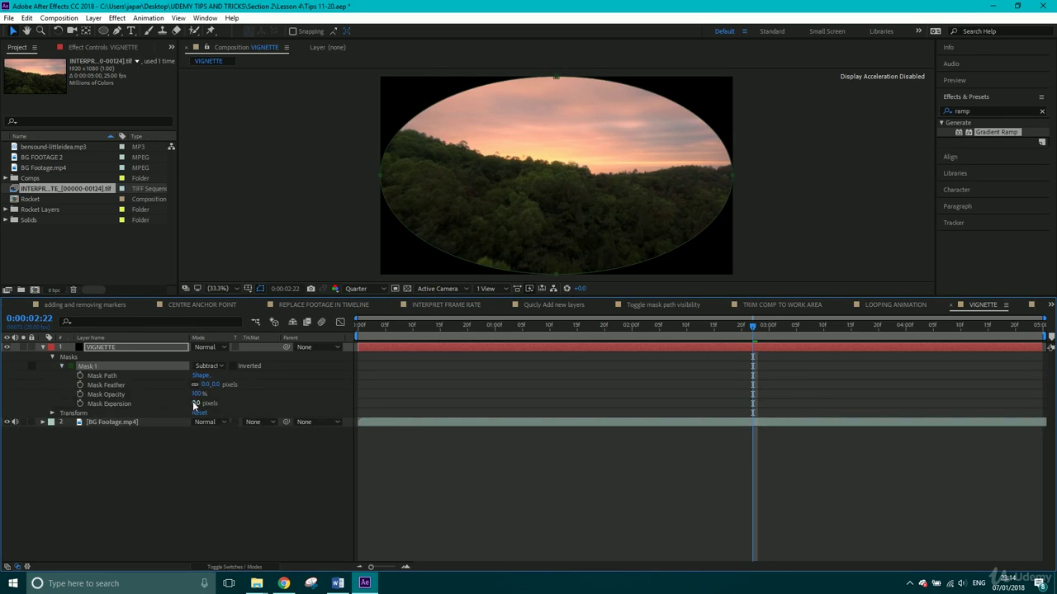
drag(205, 385, 268, 374)
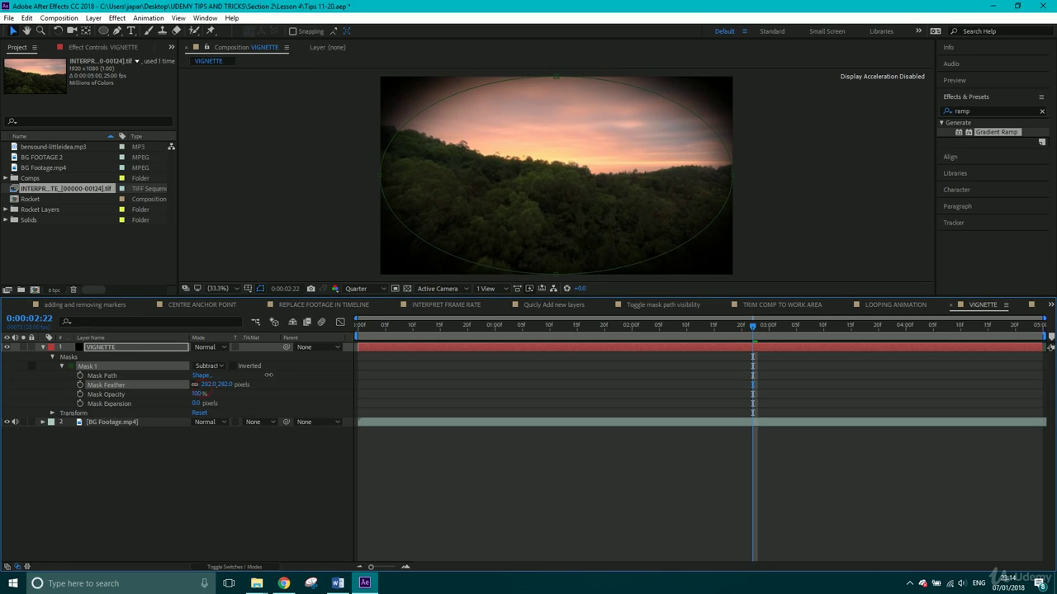
mouse_move(198, 405)
mouse_down()
mouse_move(216, 404)
mouse_move(184, 399)
mouse_up()
click(195, 404)
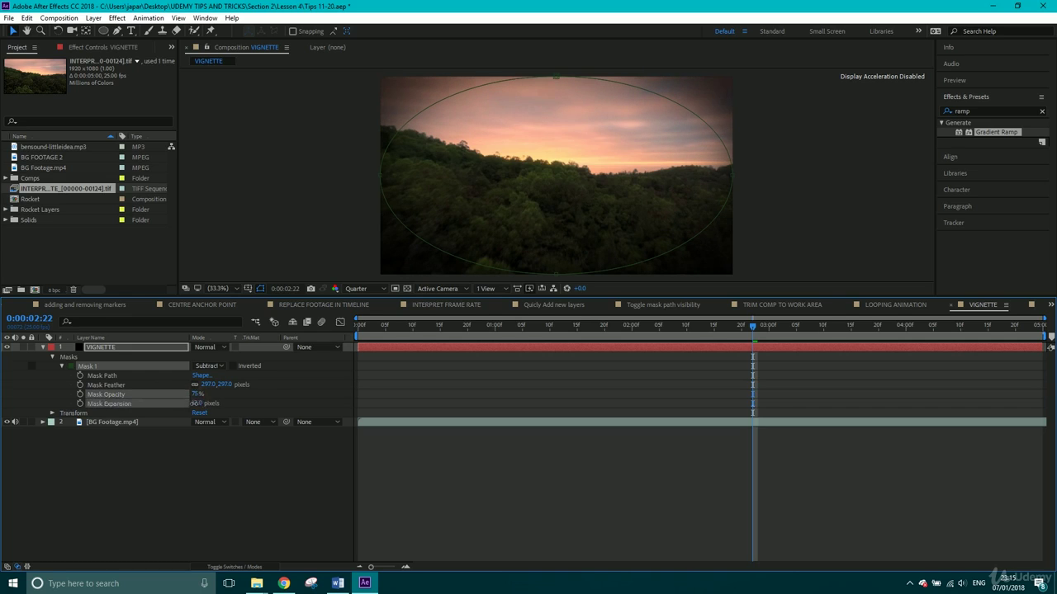
mouse_move(197, 404)
mouse_down()
mouse_move(179, 406)
mouse_move(185, 395)
mouse_up()
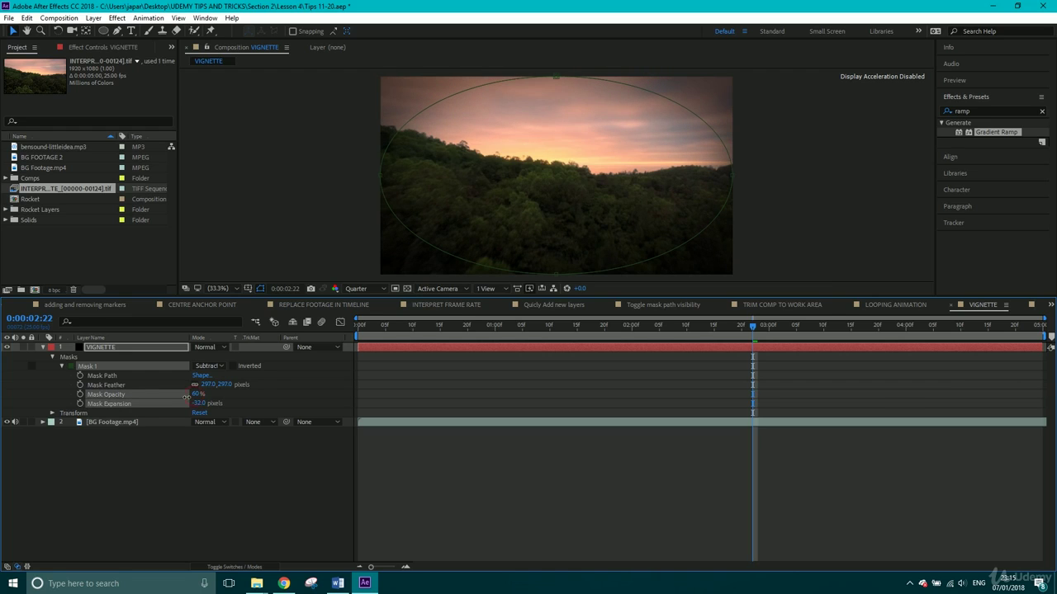
Preview the footage while switching the VIGNETTE layer's visibility off and on to compare the vignette effect.
click(150, 446)
click(8, 347)
click(7, 348)
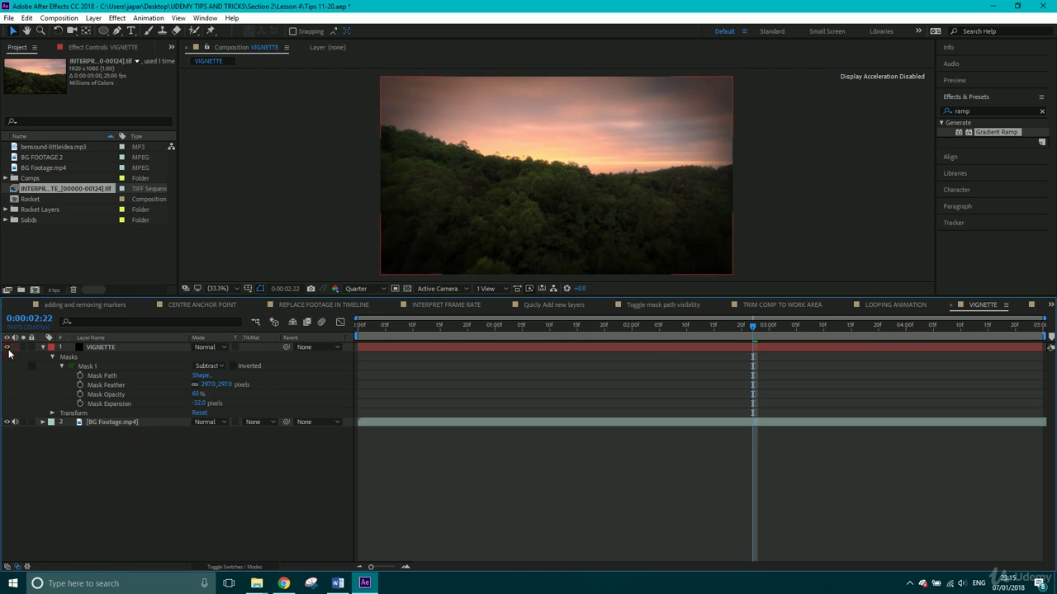
key(space)
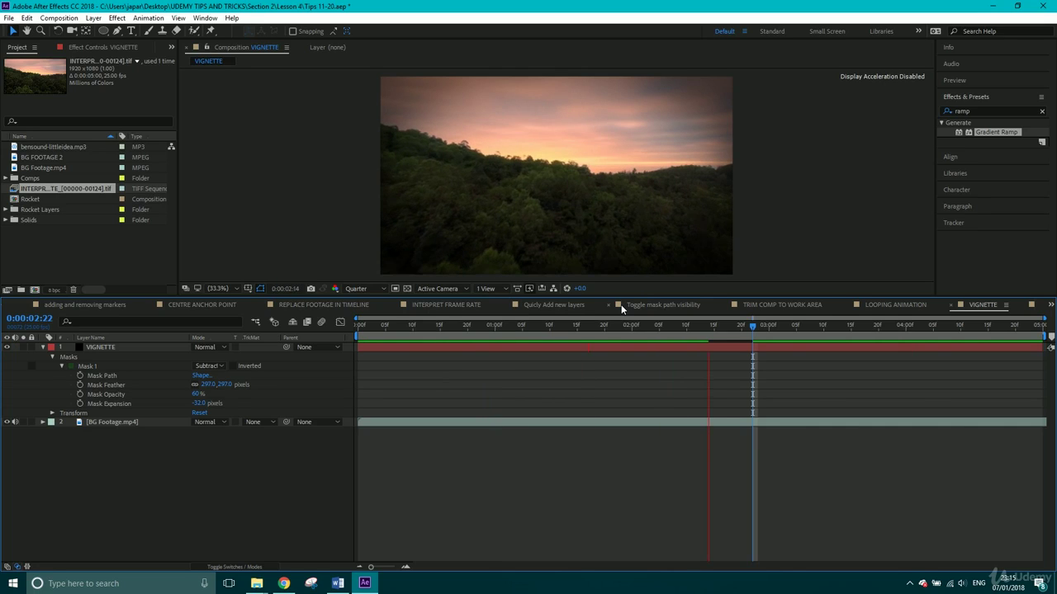
click(7, 347)
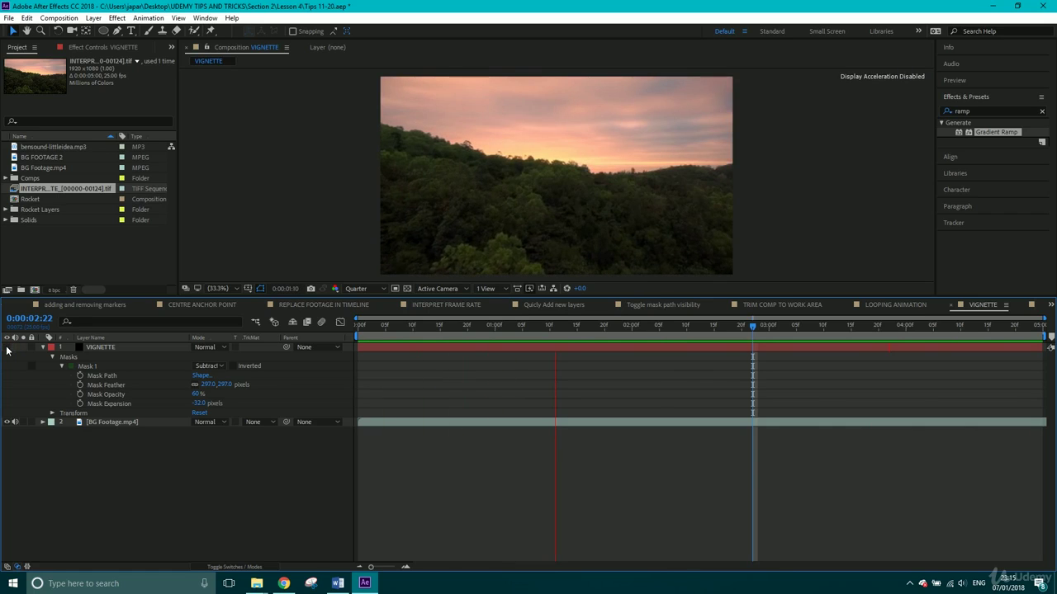
click(7, 348)
click(8, 348)
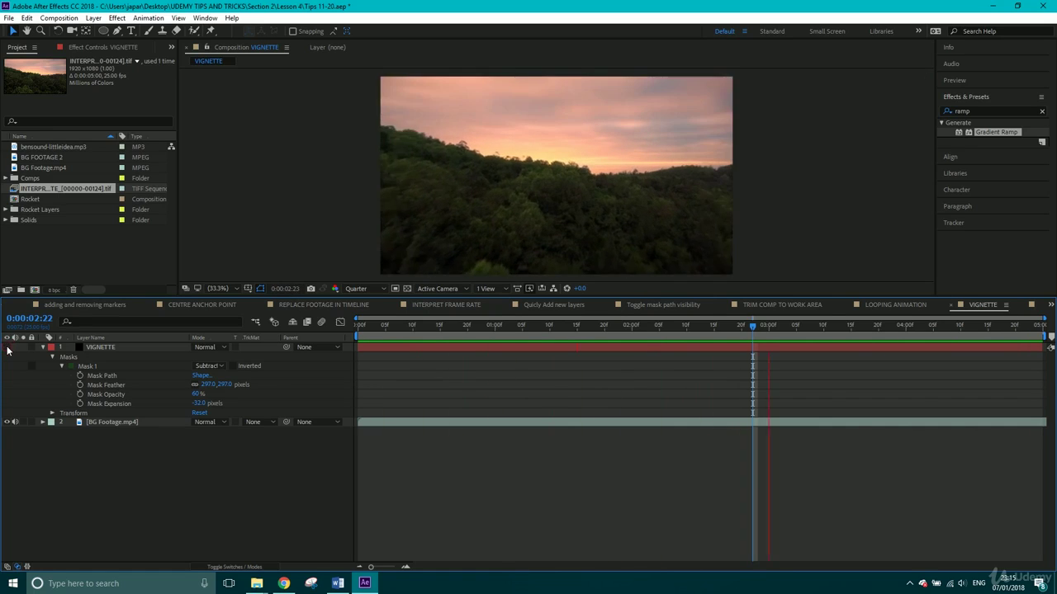
click(7, 347)
key(space)
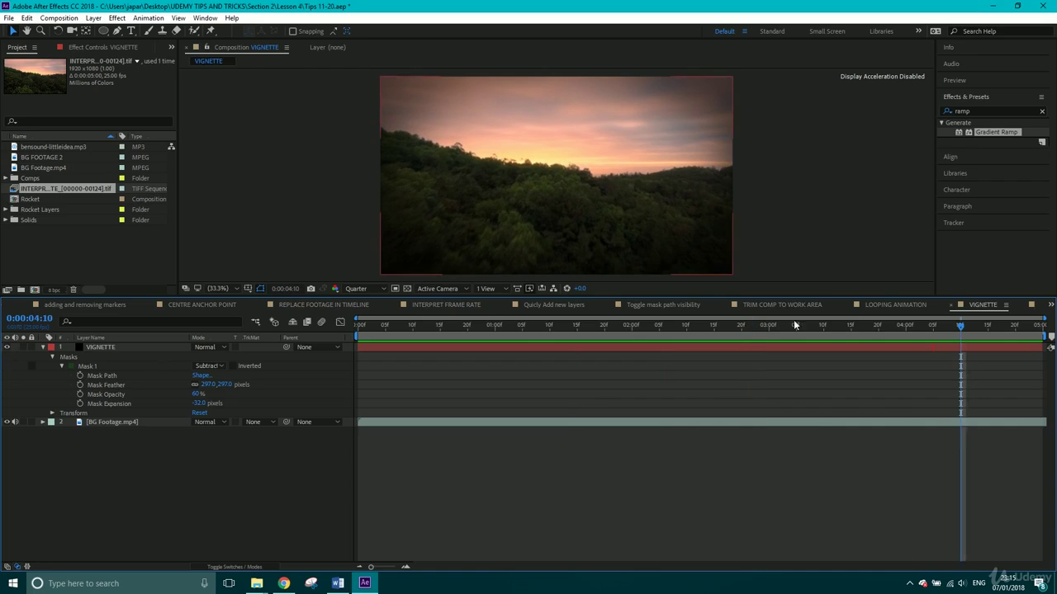
Open the Render with an Alpha channel composition and preview its SUBSCRIBE lower third animation.
click(1050, 306)
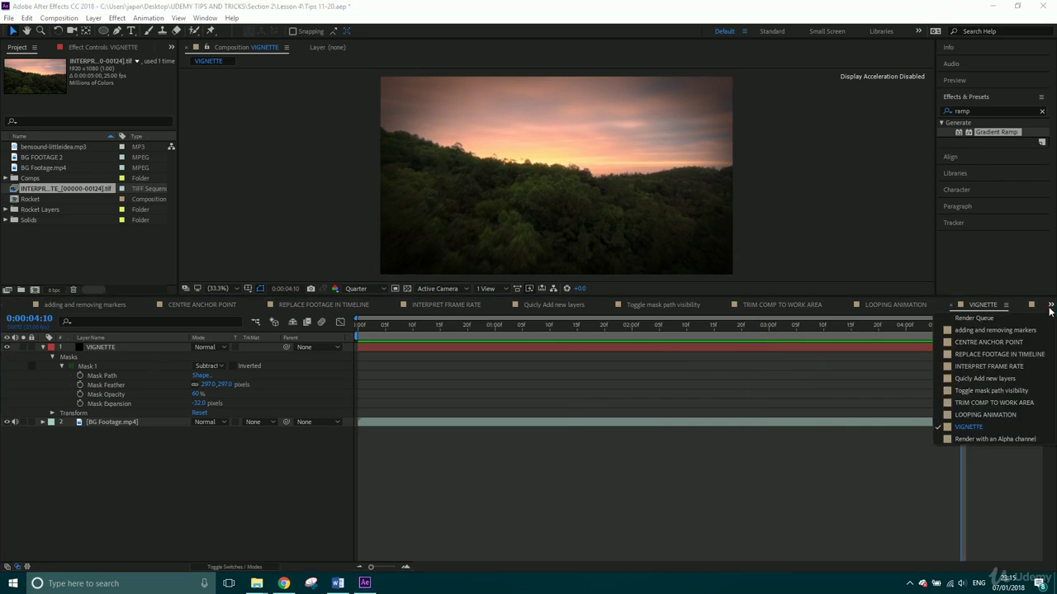
click(1006, 437)
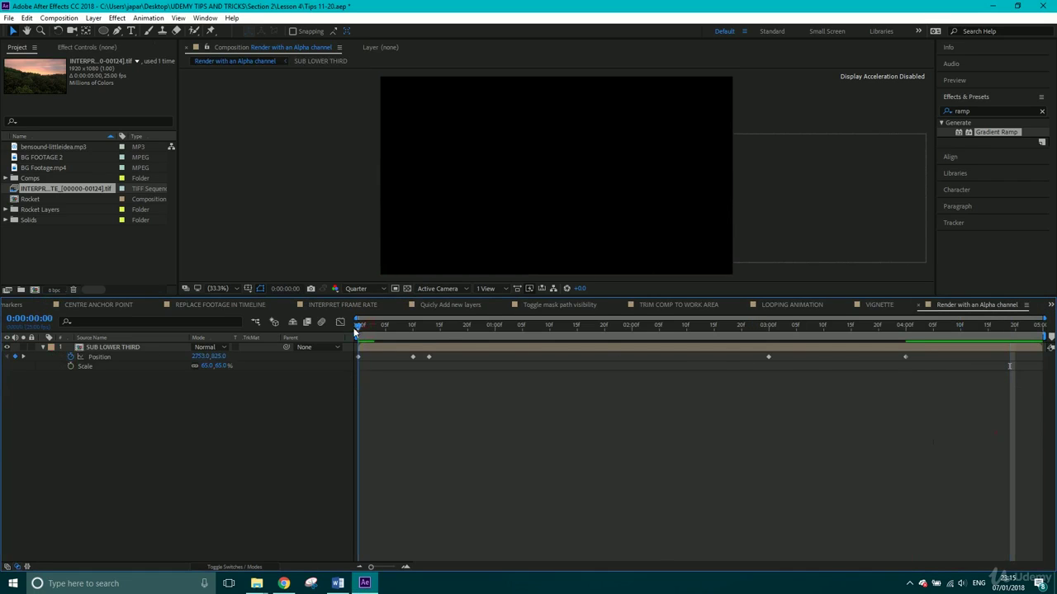
key(space)
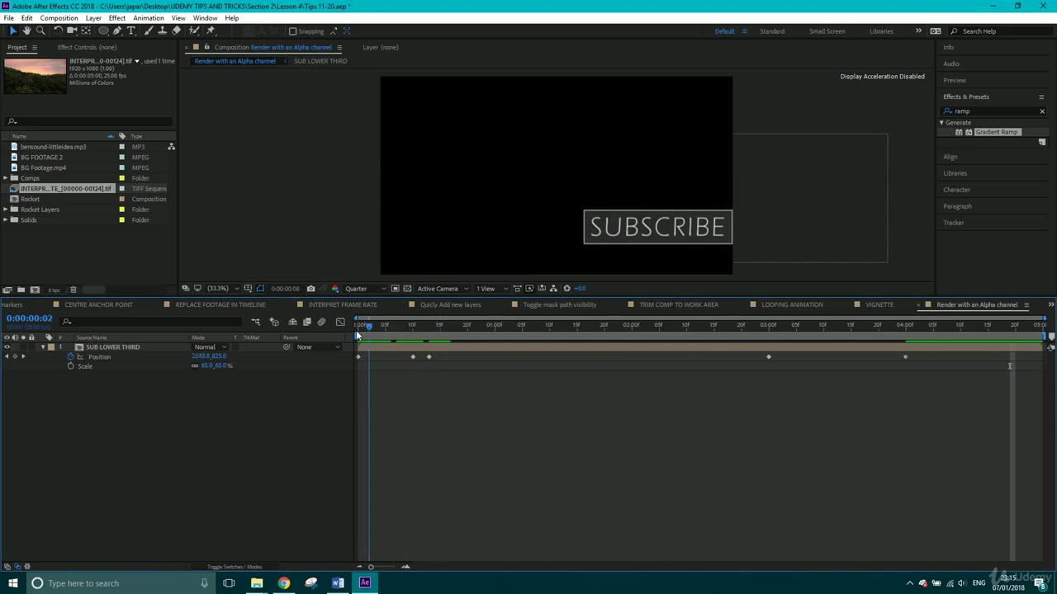
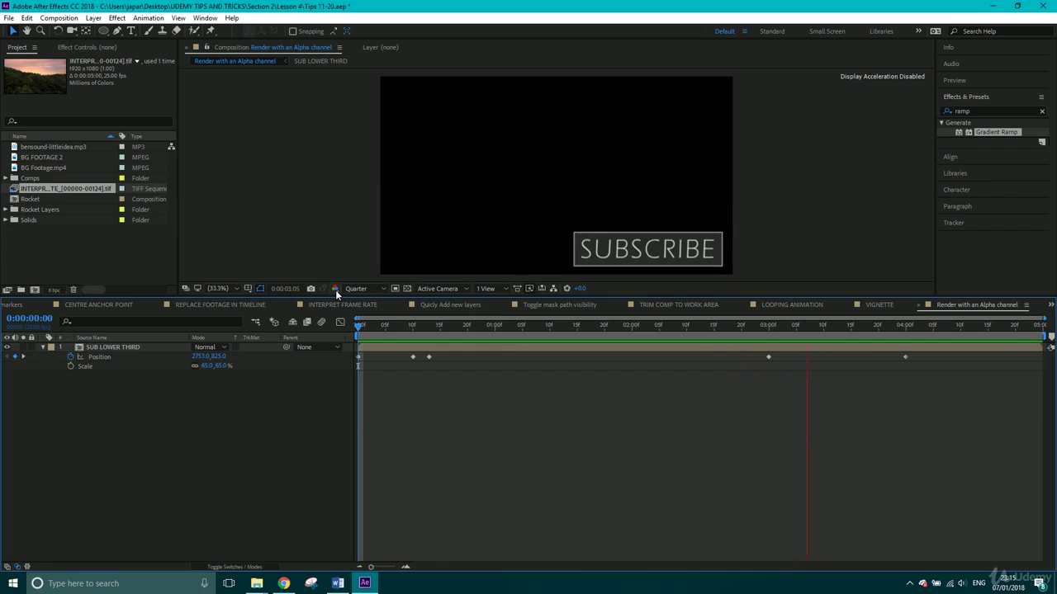
Compare the lower third in the Alpha and RGB channel views during playback, ending on RGB, and stop the preview.
click(335, 290)
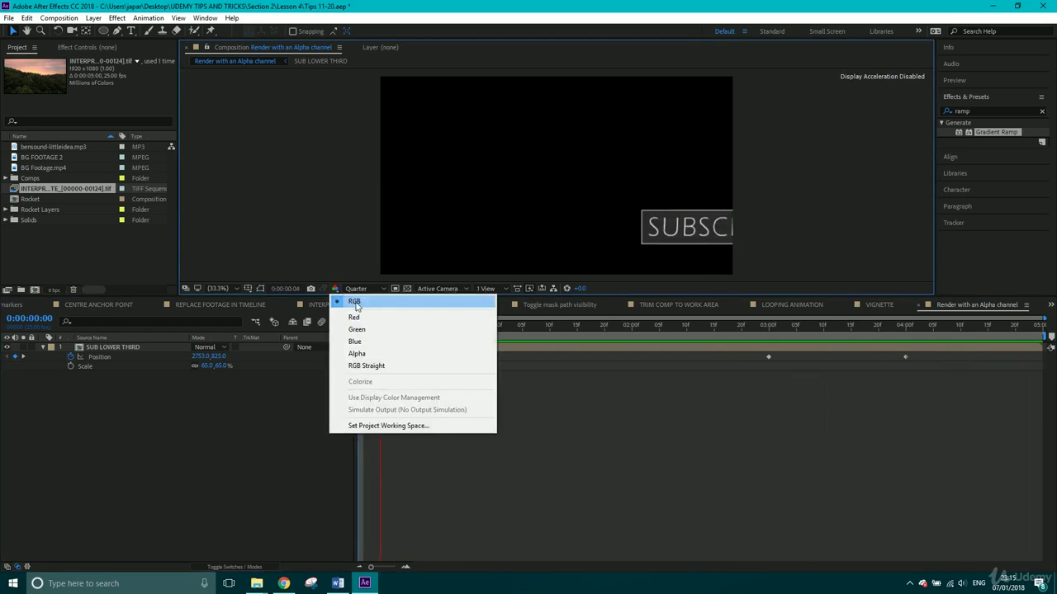
click(361, 355)
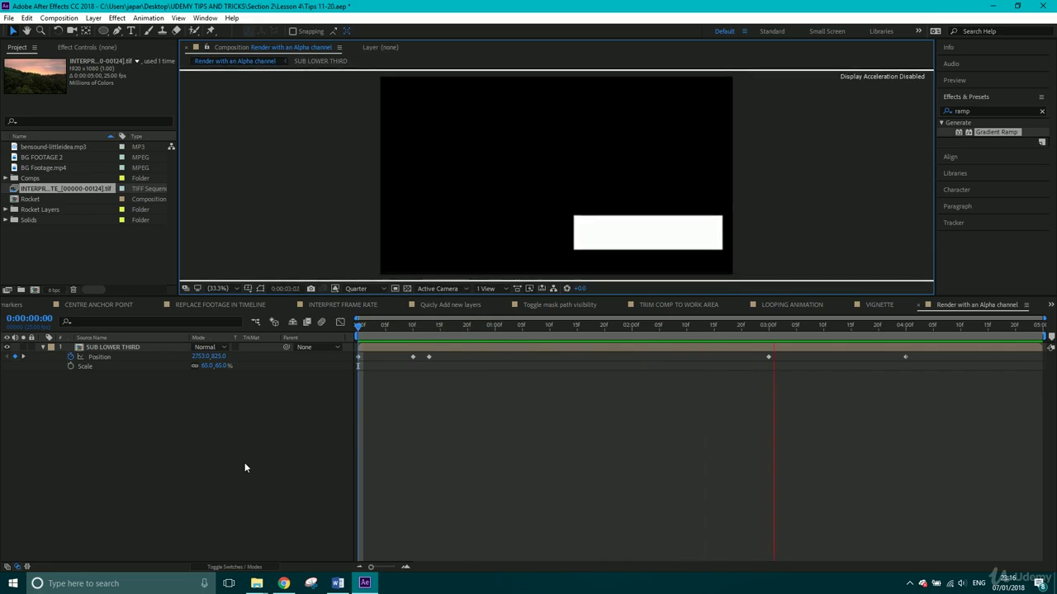
click(335, 289)
click(350, 303)
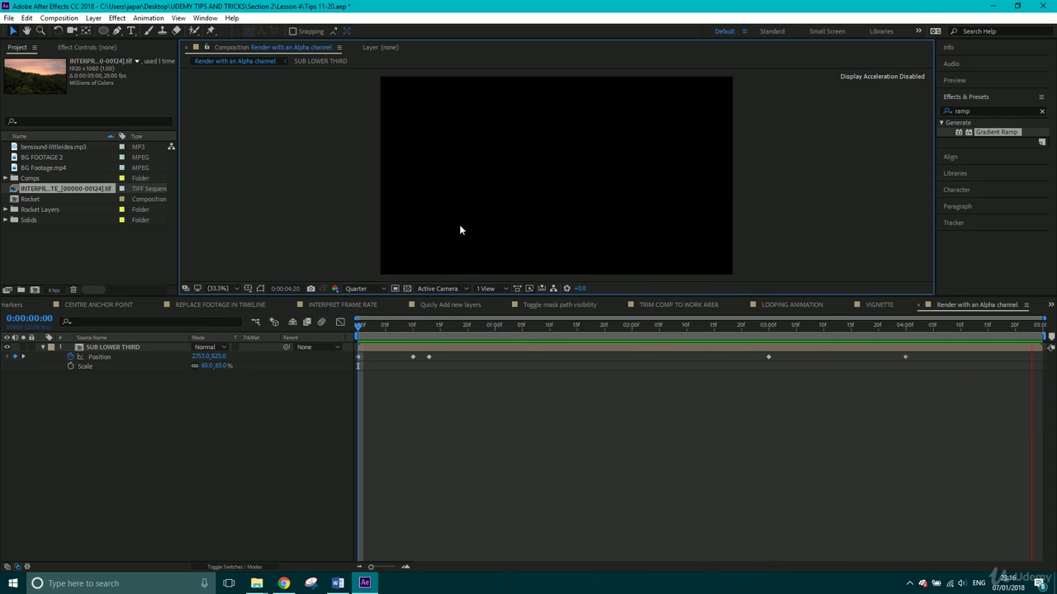
click(335, 289)
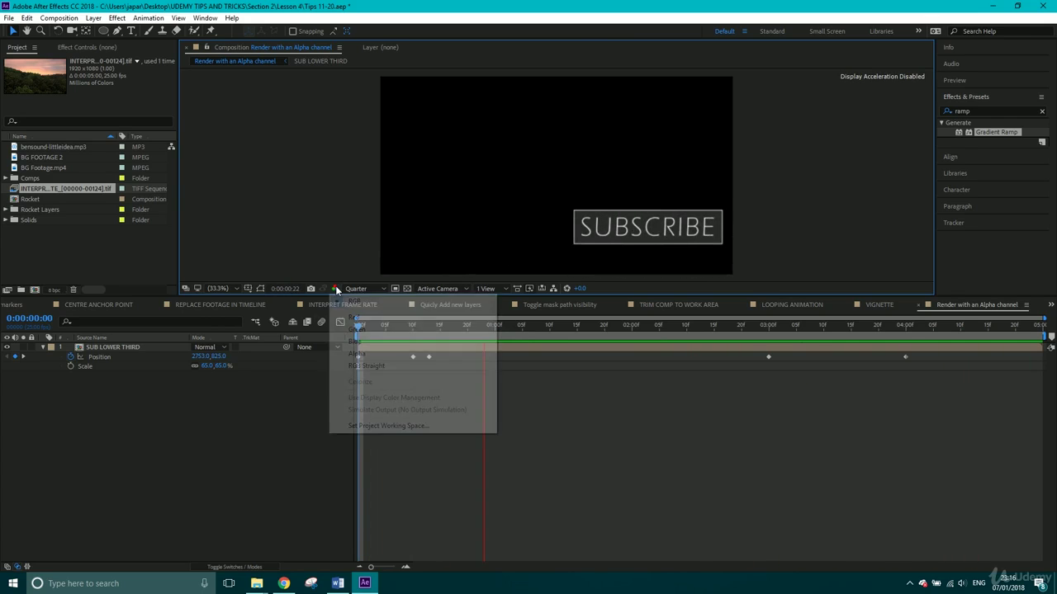
click(356, 353)
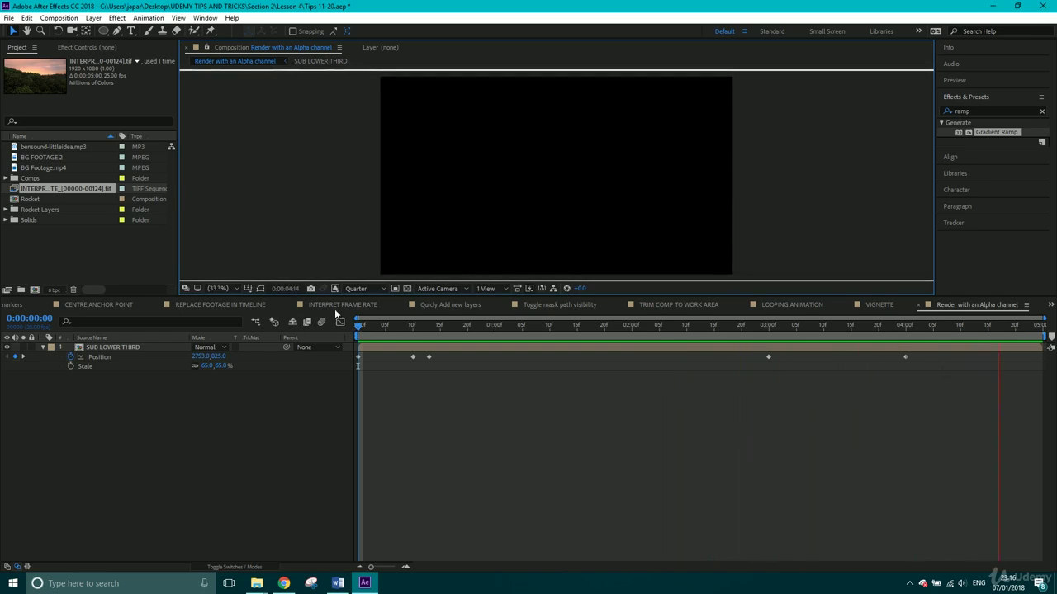
click(335, 288)
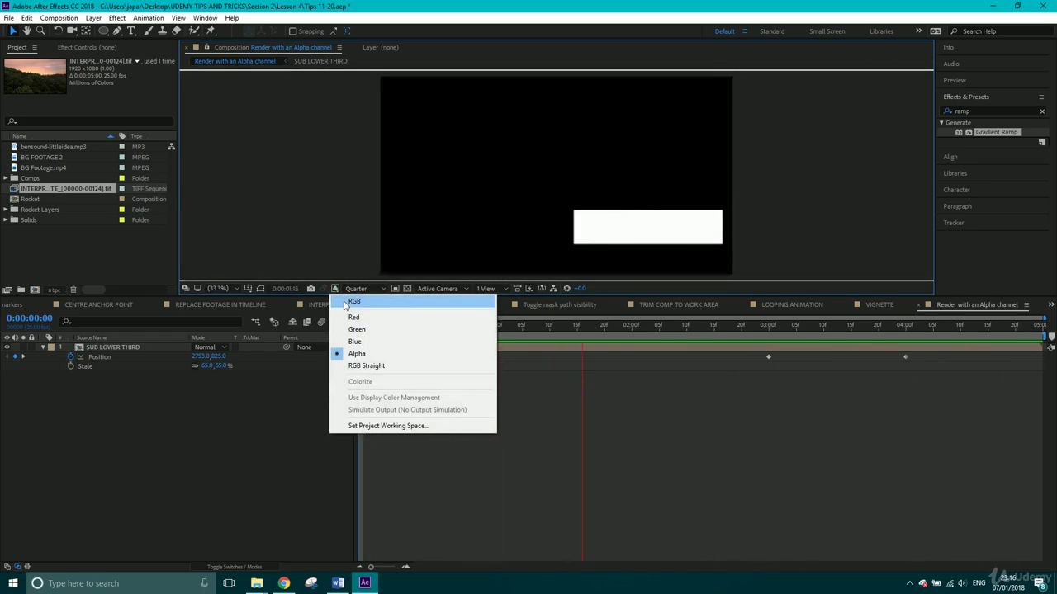
click(346, 302)
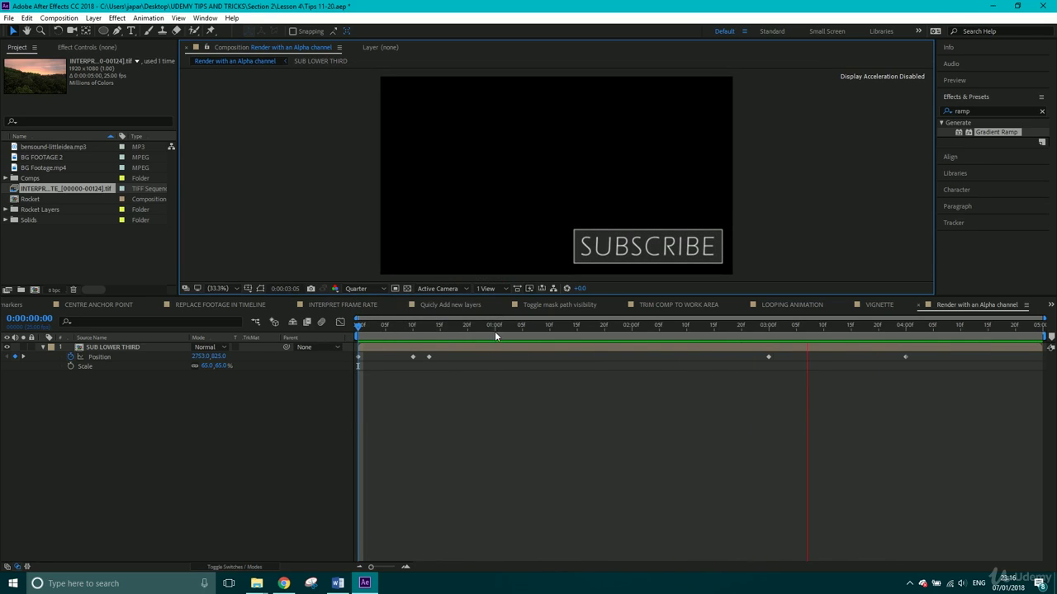
key(space)
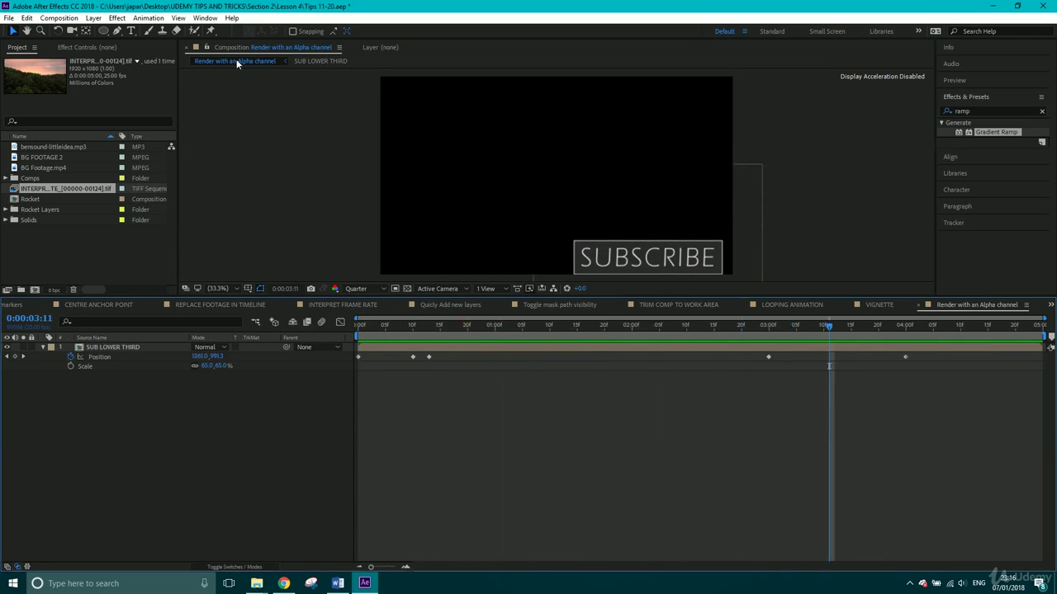
Add the Render with an Alpha channel composition to the render queue and delete the finished INTERPRET FRAME RATE render item.
click(59, 18)
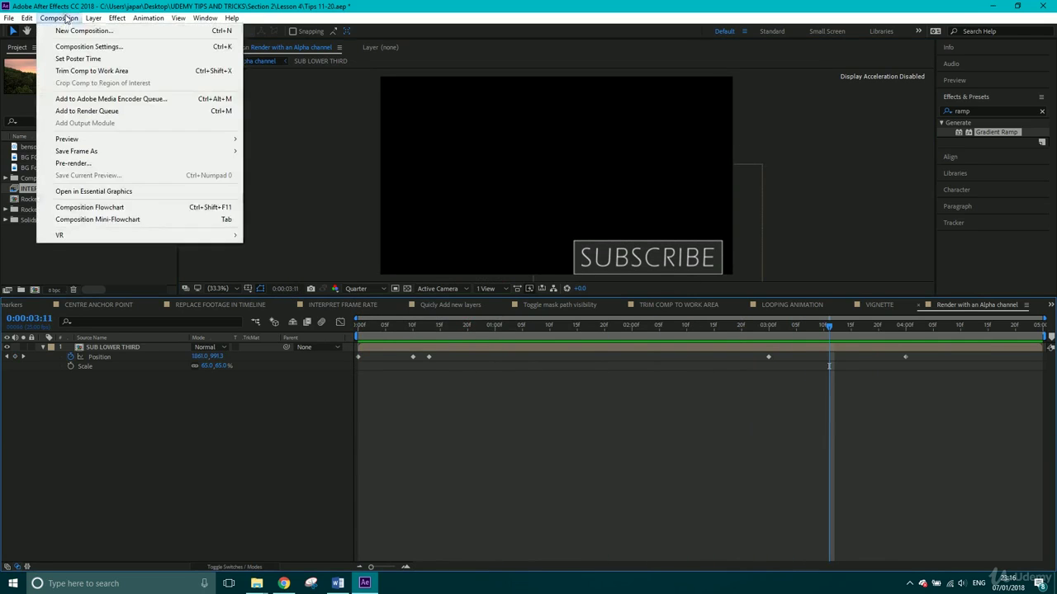
click(117, 113)
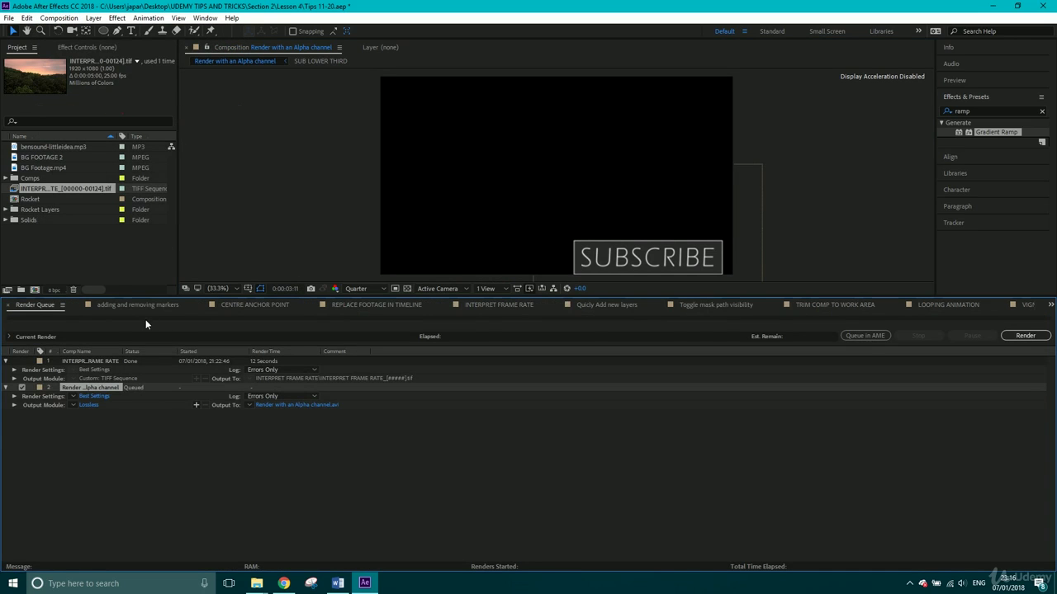
click(96, 360)
key(Delete)
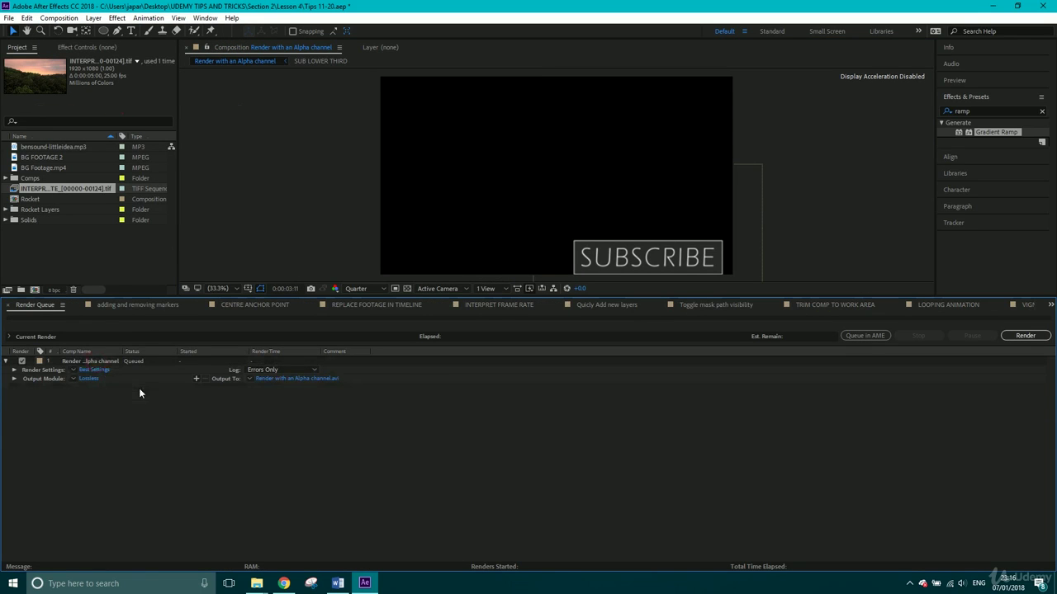
Configure the queued item's output module with the QuickTime format and RGB + Alpha channels.
click(90, 378)
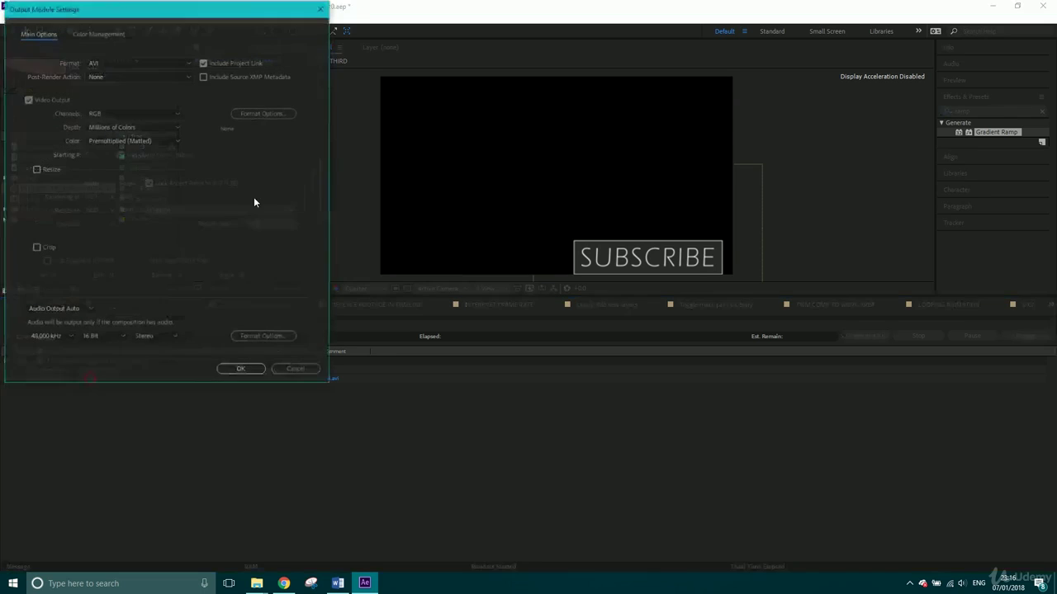
click(143, 58)
click(137, 185)
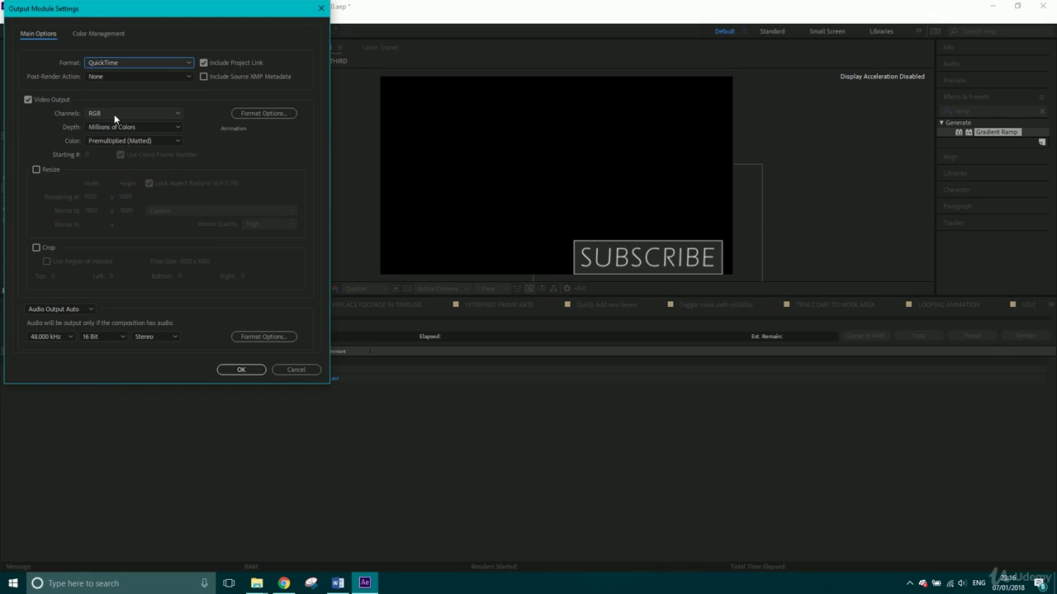
click(114, 114)
click(123, 151)
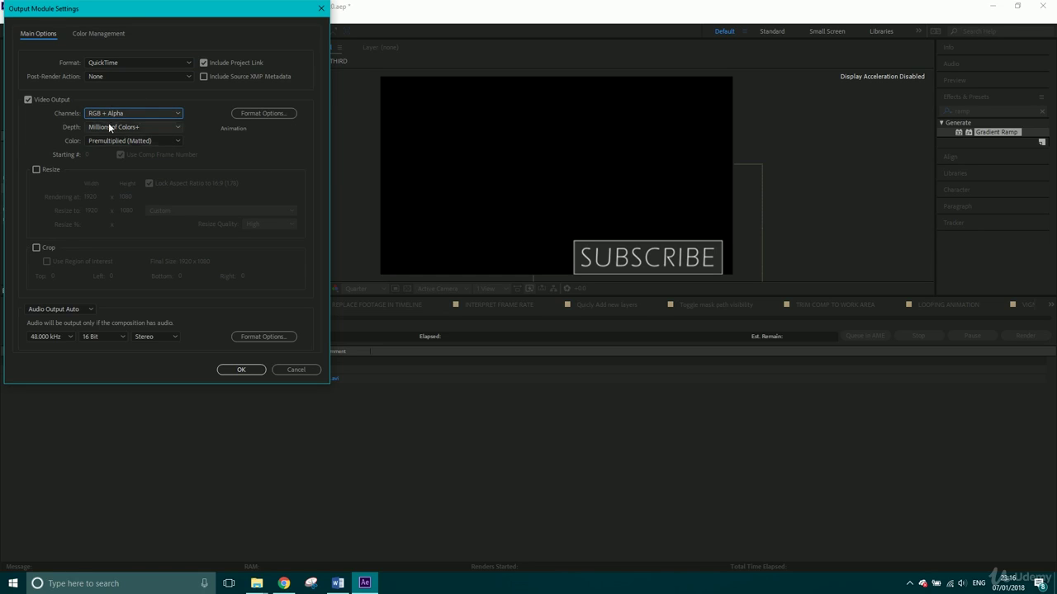
click(103, 113)
click(106, 123)
click(132, 116)
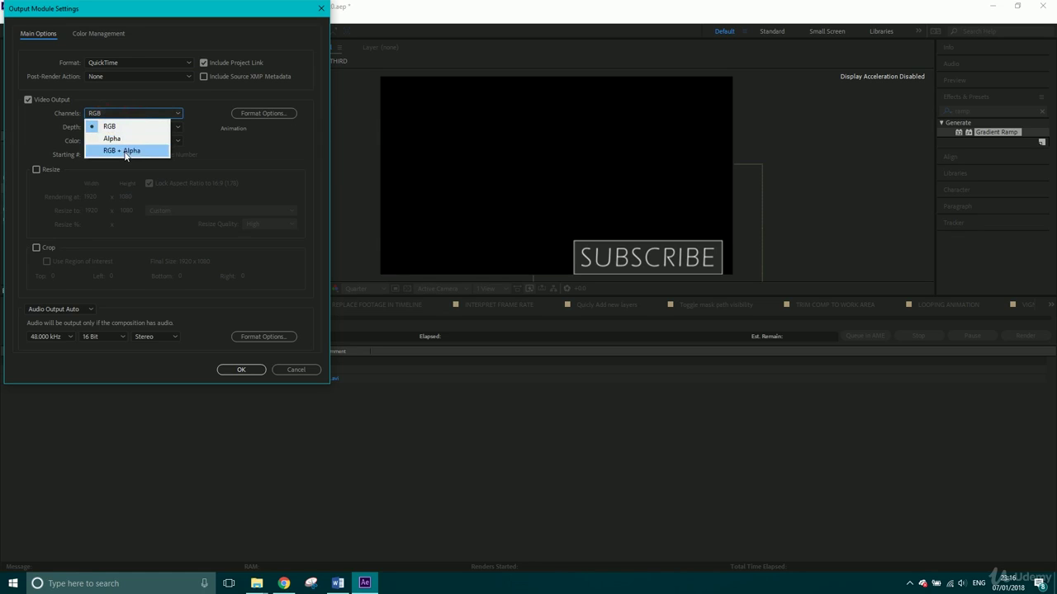
click(125, 151)
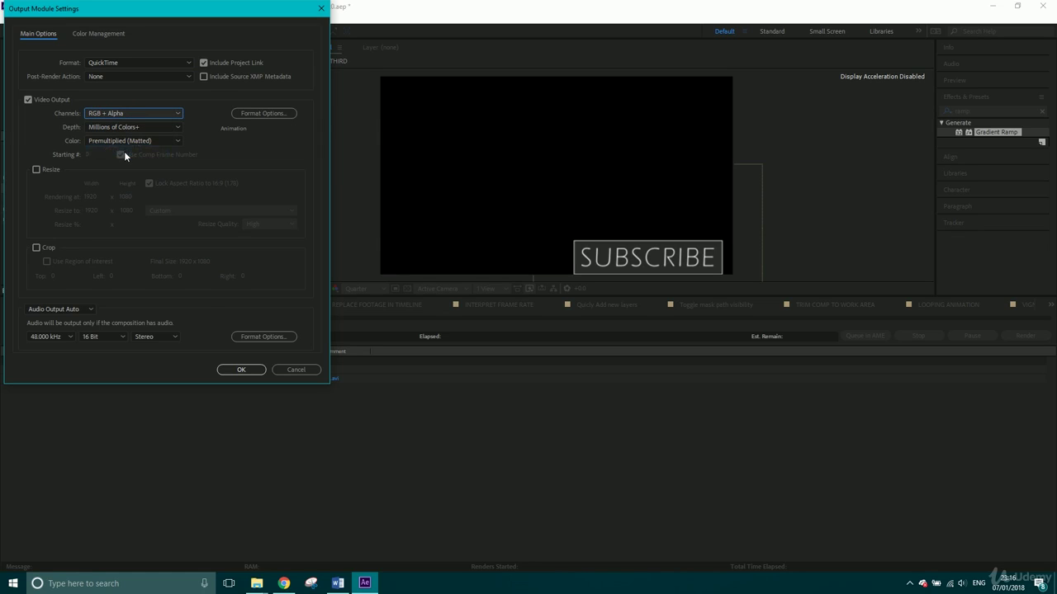
click(240, 372)
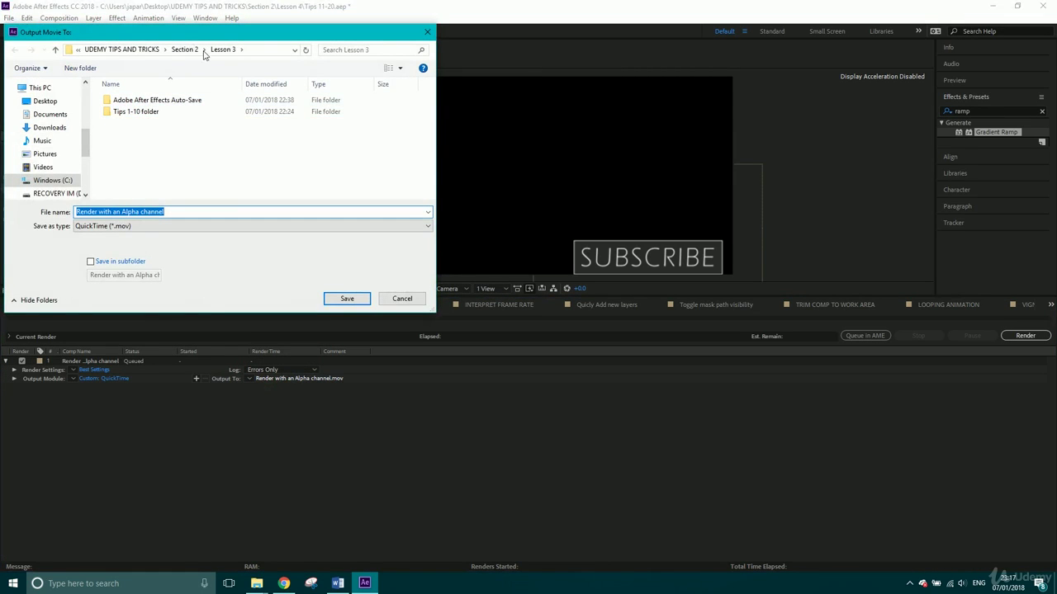
Set the output to Render with an Alpha channel.mov in the Section 2 Lesson 4 folder and render it.
click(183, 48)
double_click(147, 142)
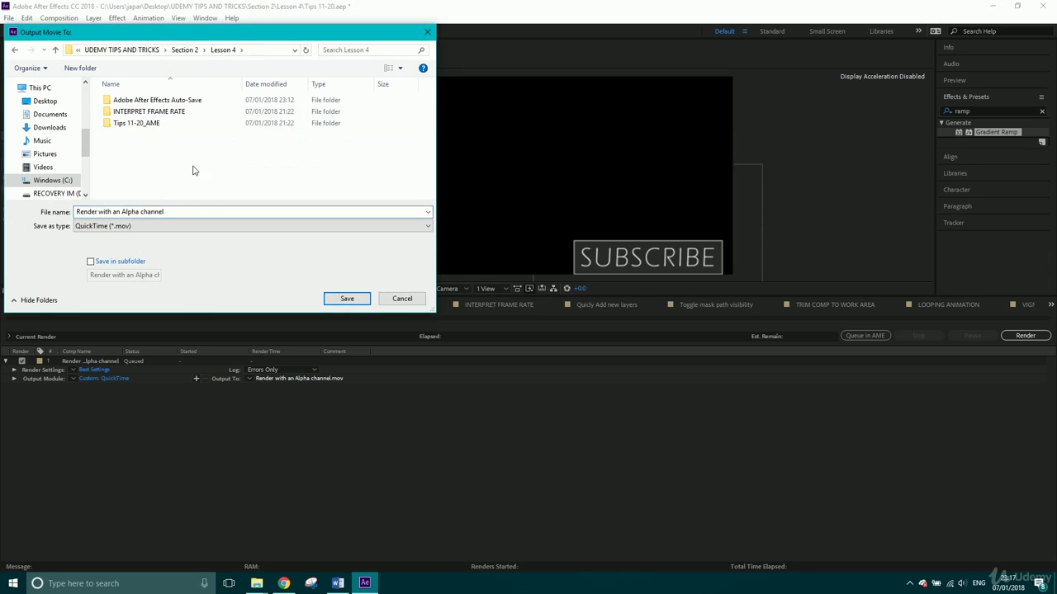
click(346, 298)
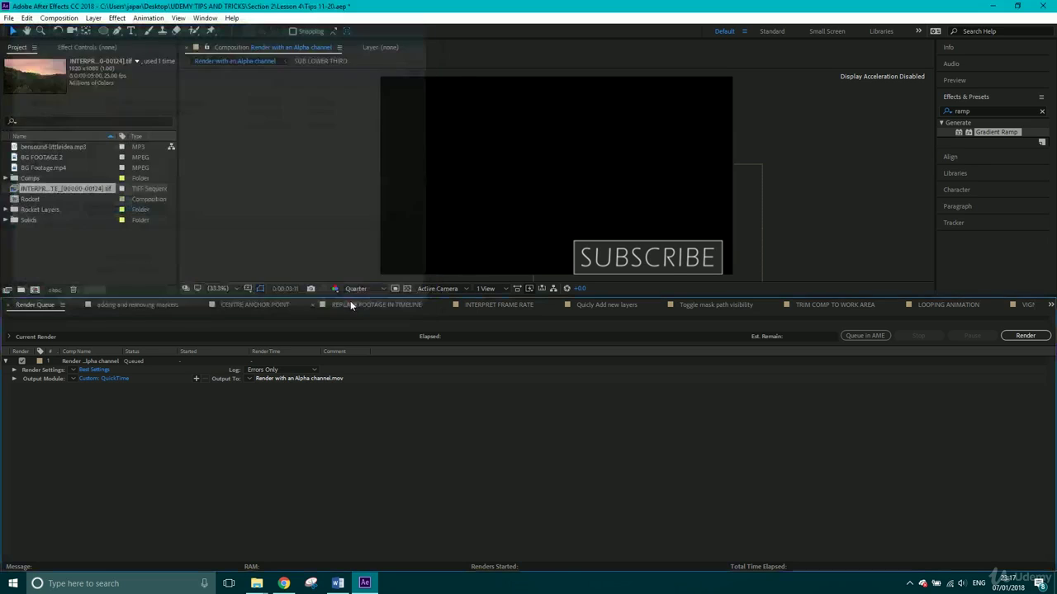
click(1024, 336)
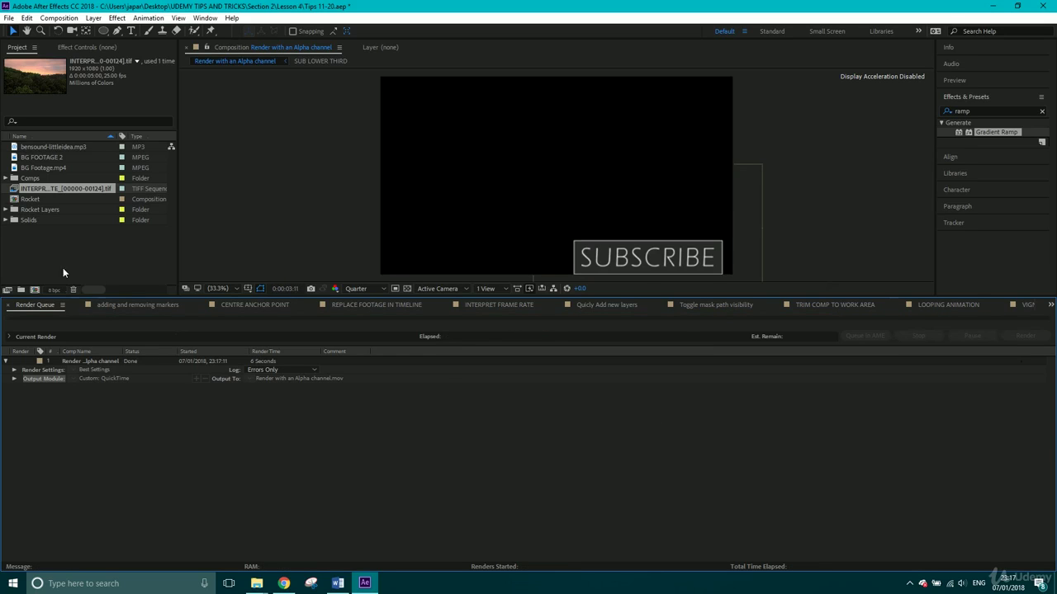
Create a new 1920 x 1080, 25 fps, 10-second composition and add BG FOOTAGE 2 to its timeline.
key(ctrl+n)
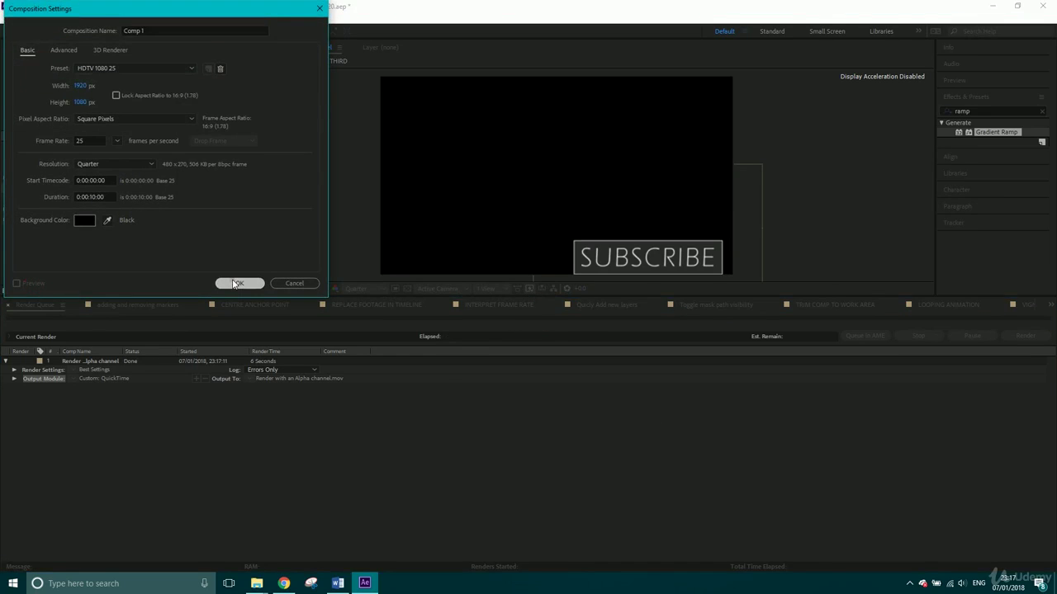
click(236, 283)
drag(41, 156, 174, 417)
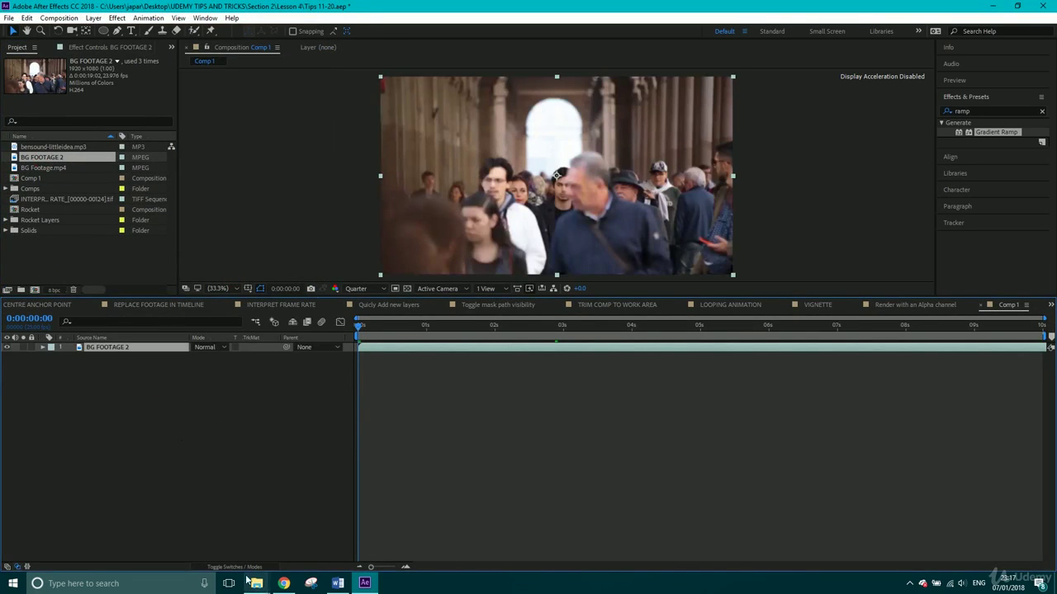
Import Render with an Alpha channel.mov, place it above BG FOOTAGE 2 in Comp 1, and scrub through the overlay.
double_click(94, 269)
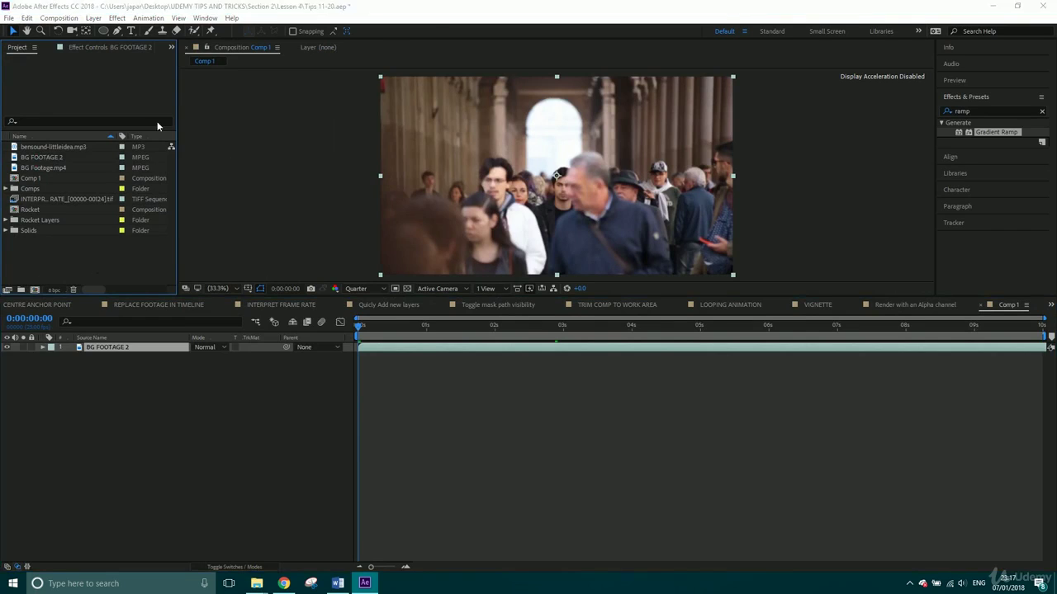
click(137, 49)
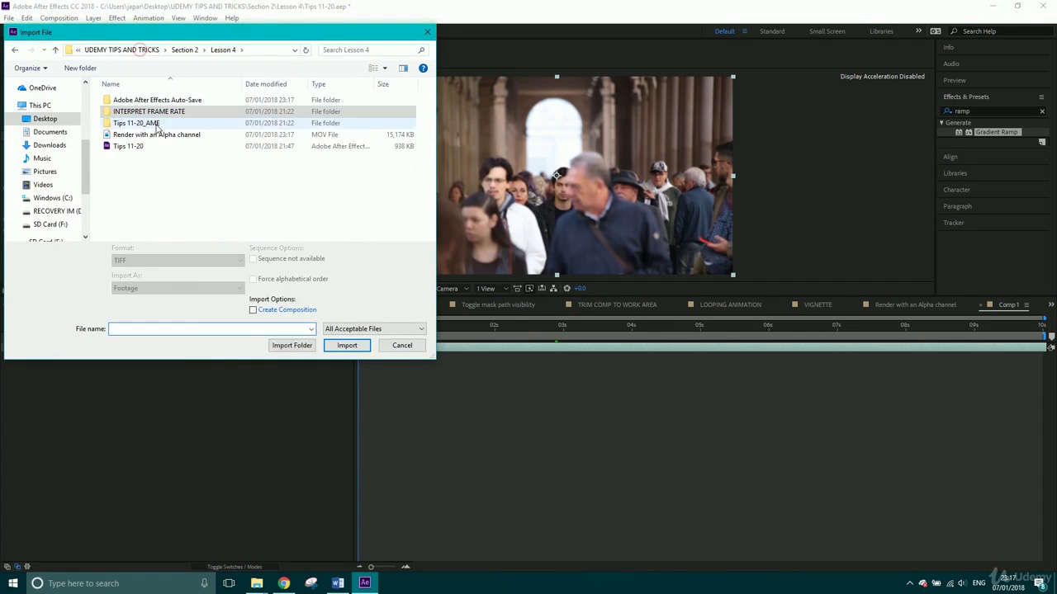
click(165, 134)
click(347, 345)
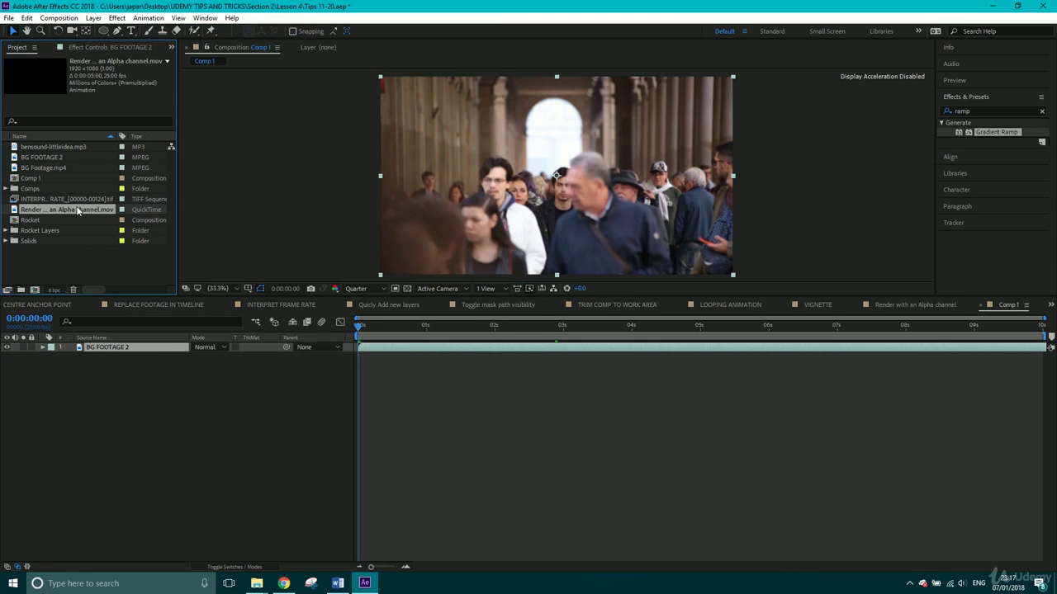
drag(78, 215, 118, 348)
drag(389, 330, 504, 337)
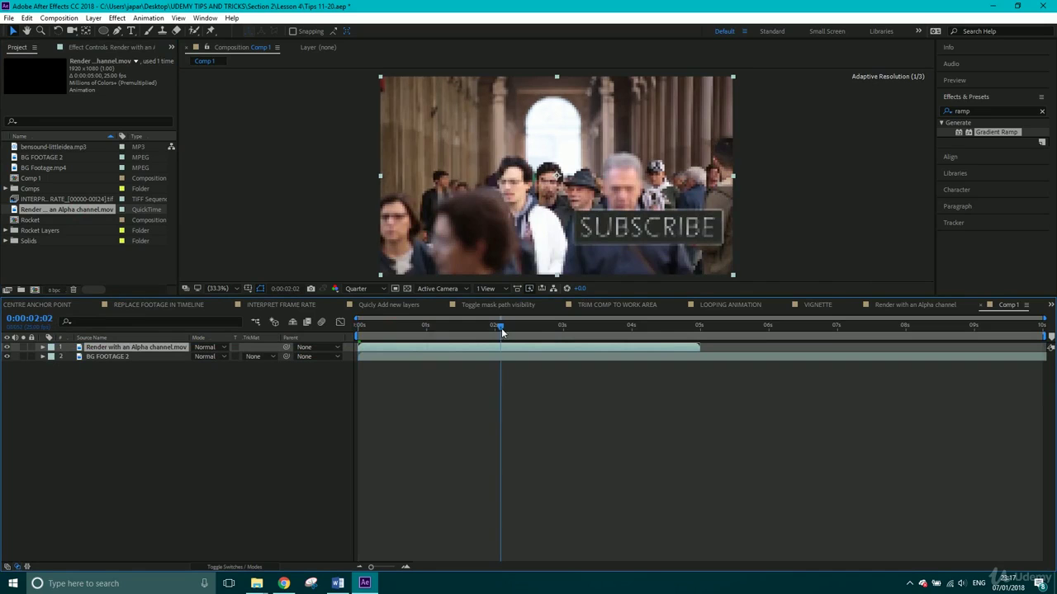
drag(501, 328, 382, 353)
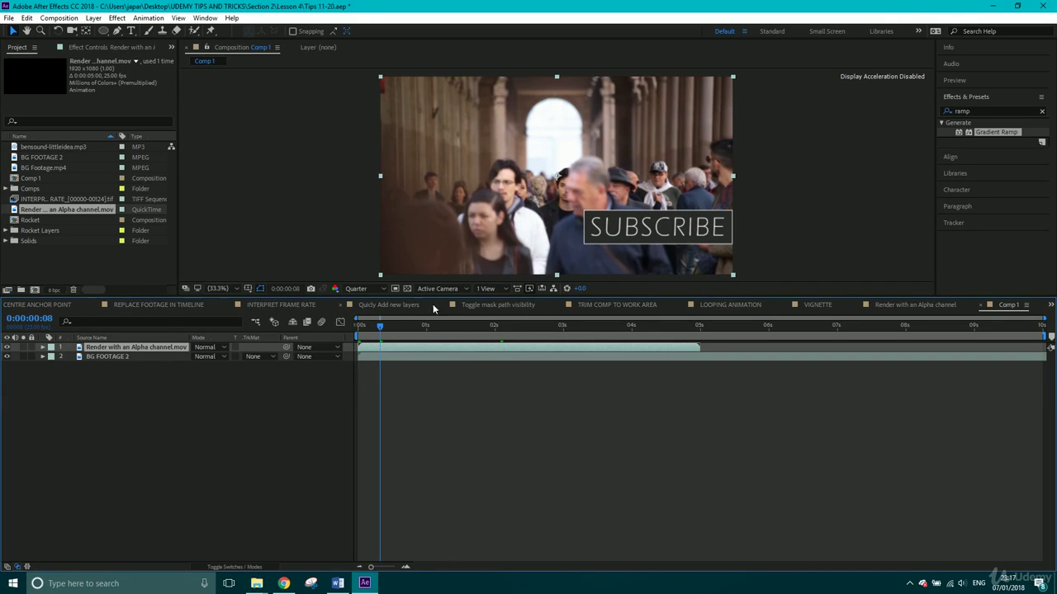
Add Comp 1 to the render queue and review the channel options in its output module without changing them.
click(59, 17)
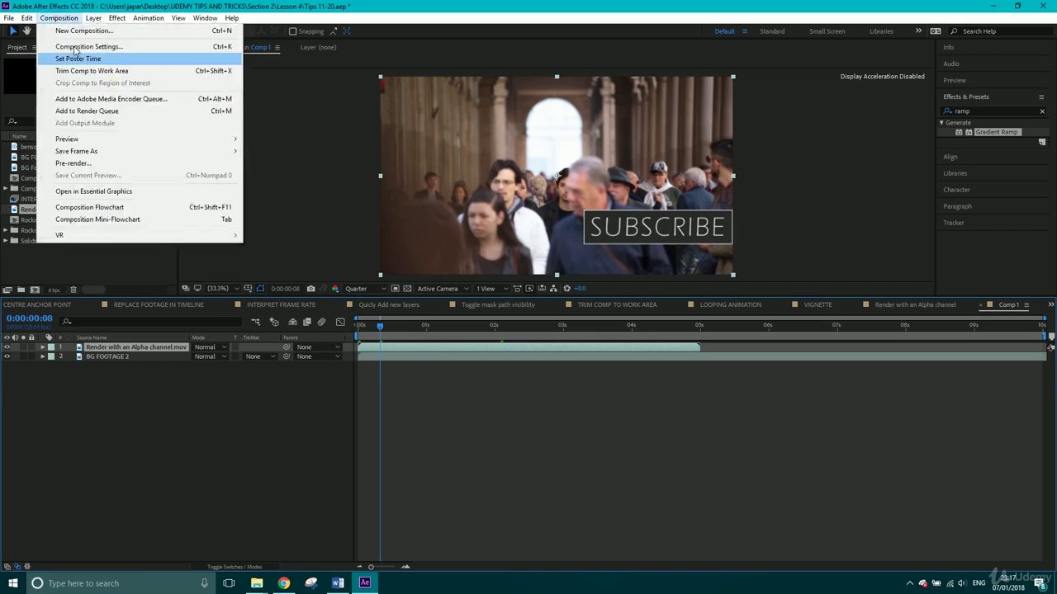
click(102, 111)
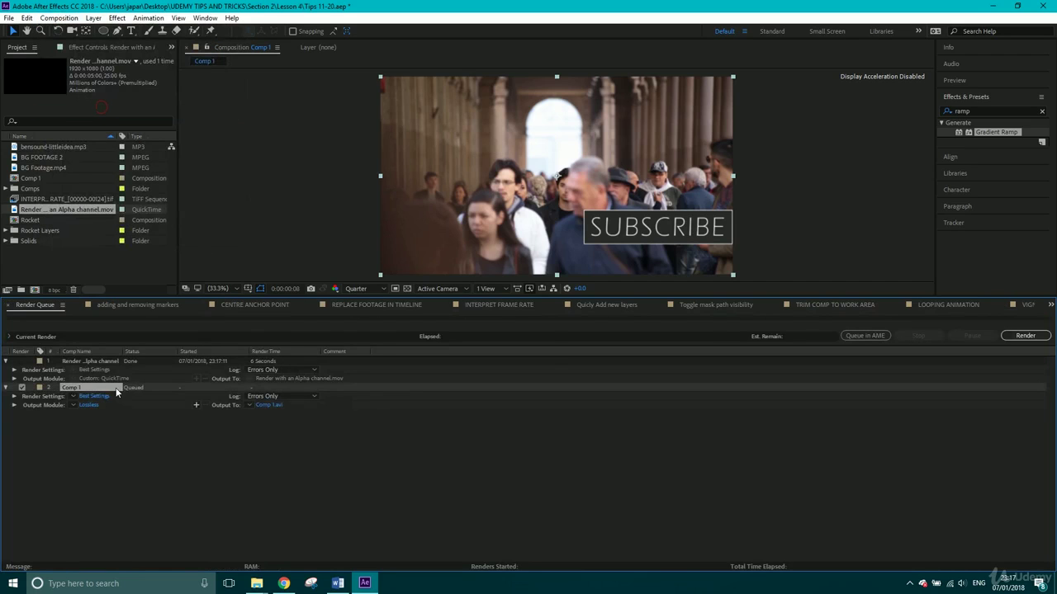
click(93, 407)
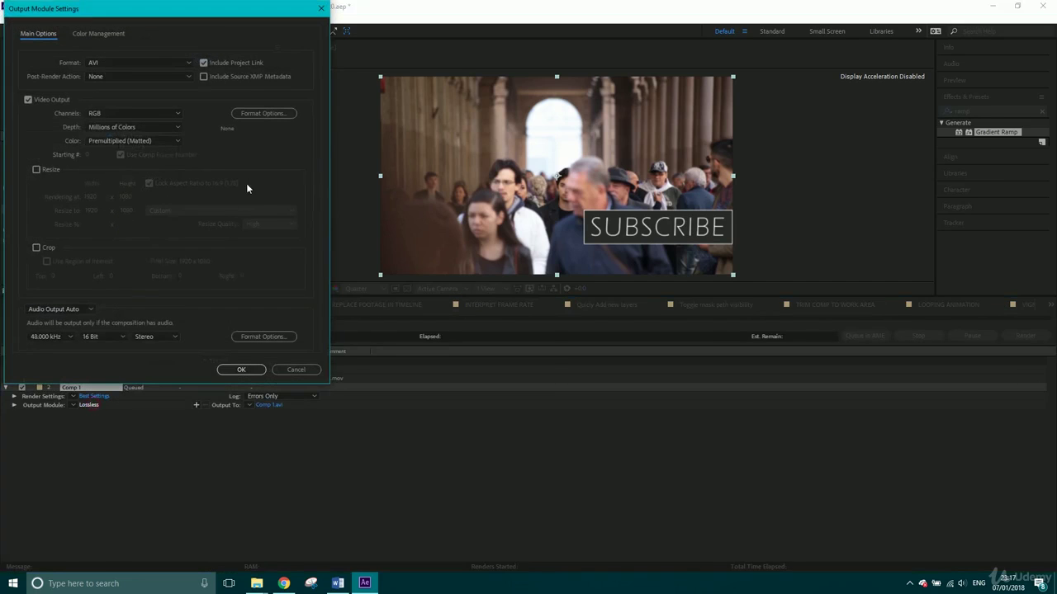
click(120, 113)
click(122, 150)
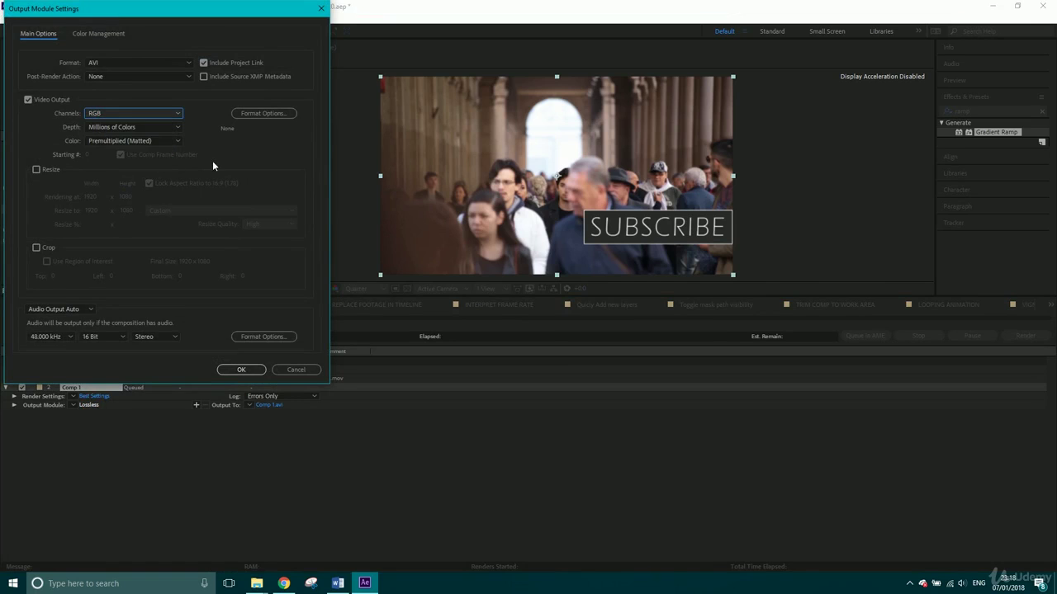
click(295, 369)
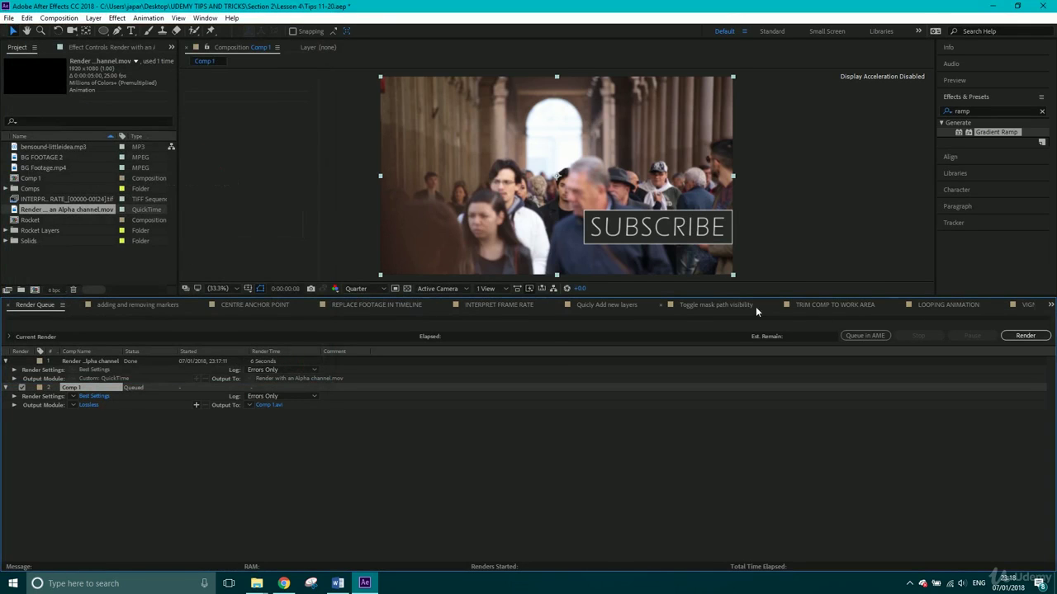
Return to the Comp 1 timeline and scrub from 2 to about 4 seconds to check the lower third over the footage.
click(936, 308)
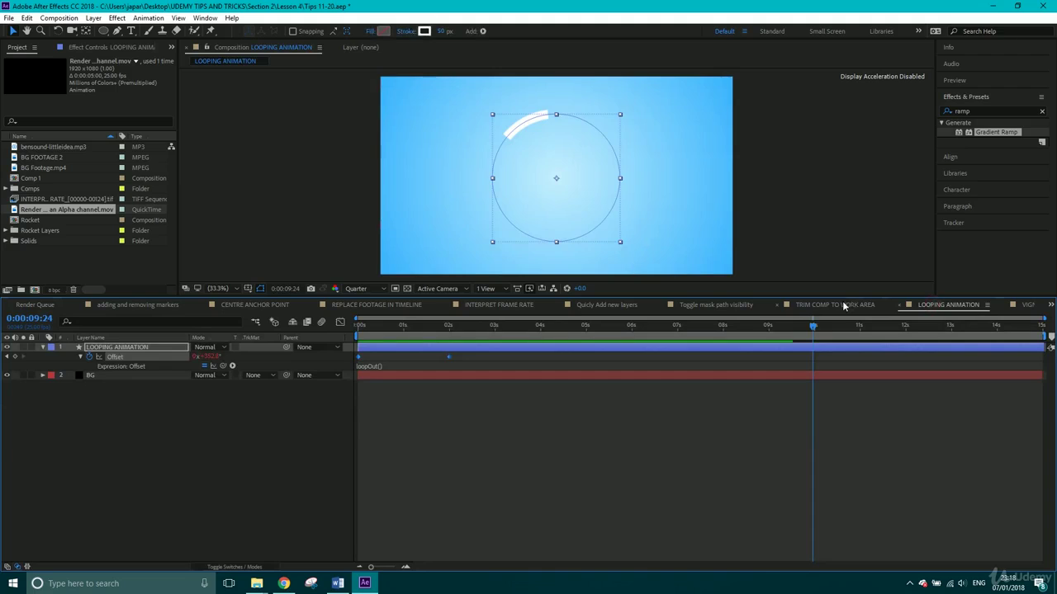
click(843, 304)
click(1028, 308)
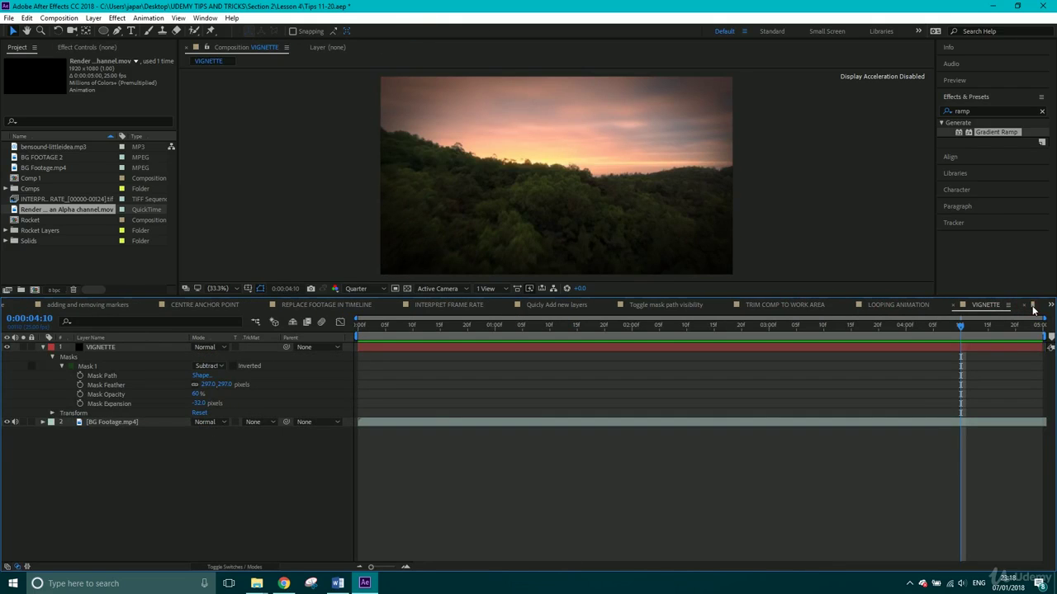
click(1033, 308)
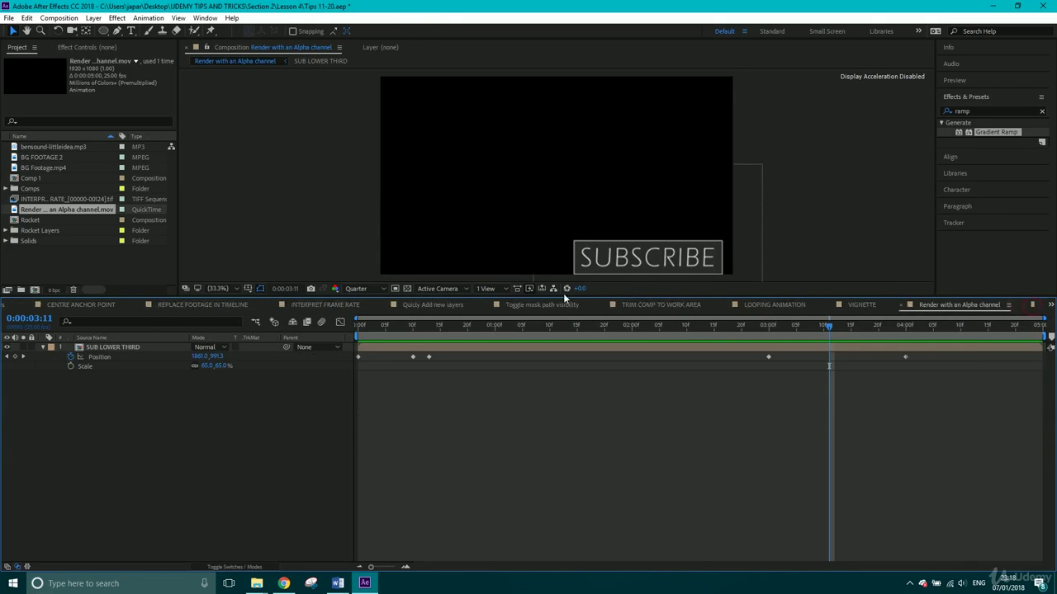
click(1032, 309)
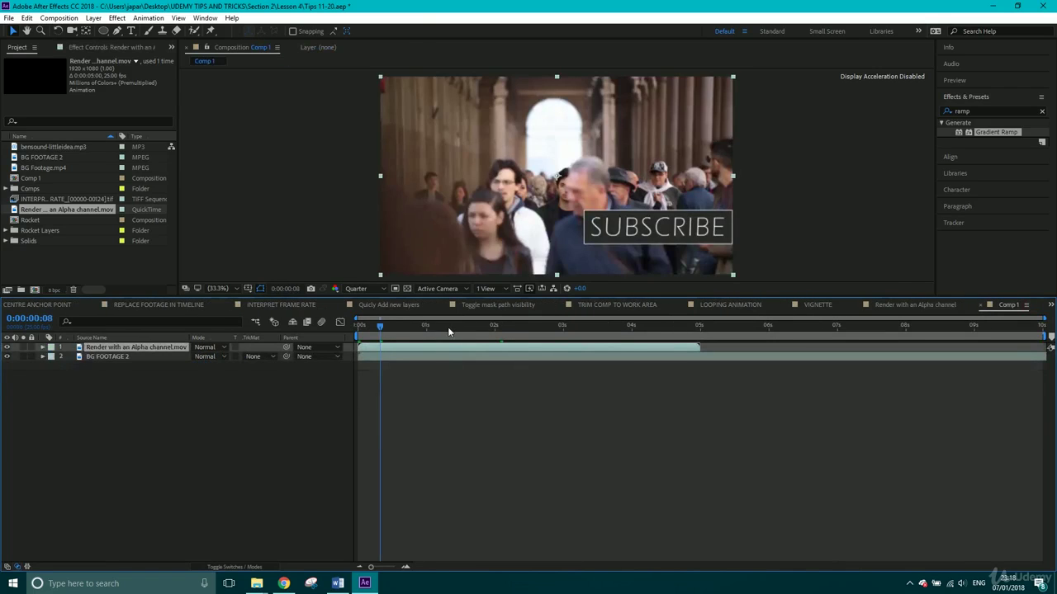
click(495, 325)
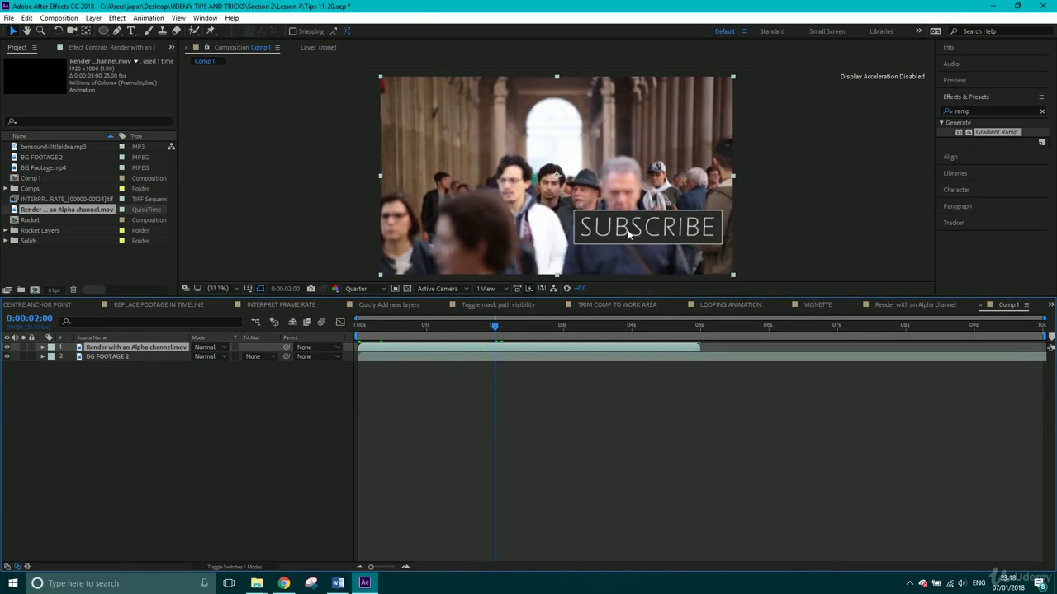
drag(528, 327, 634, 335)
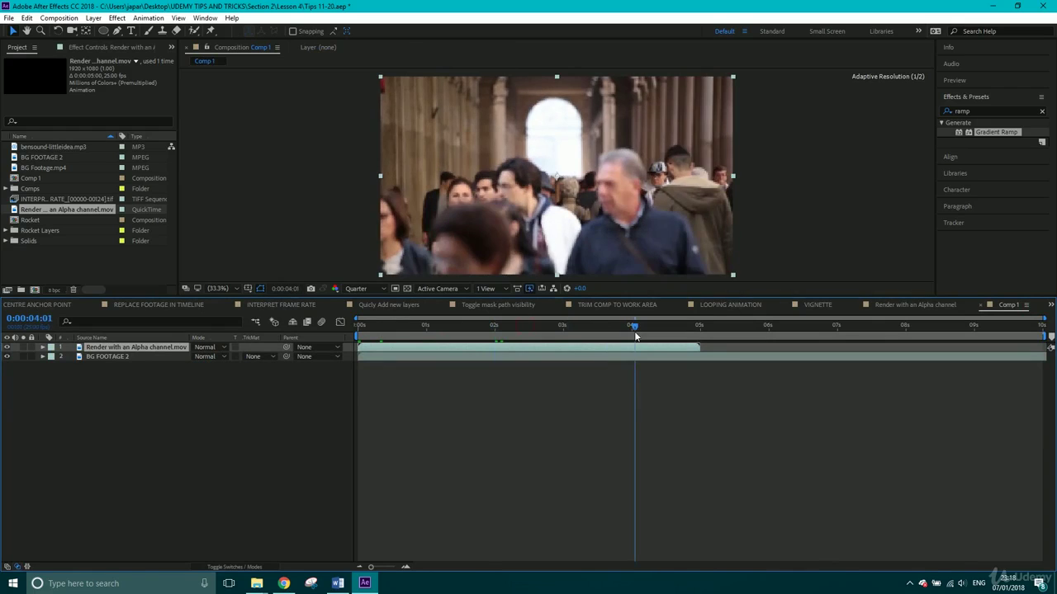